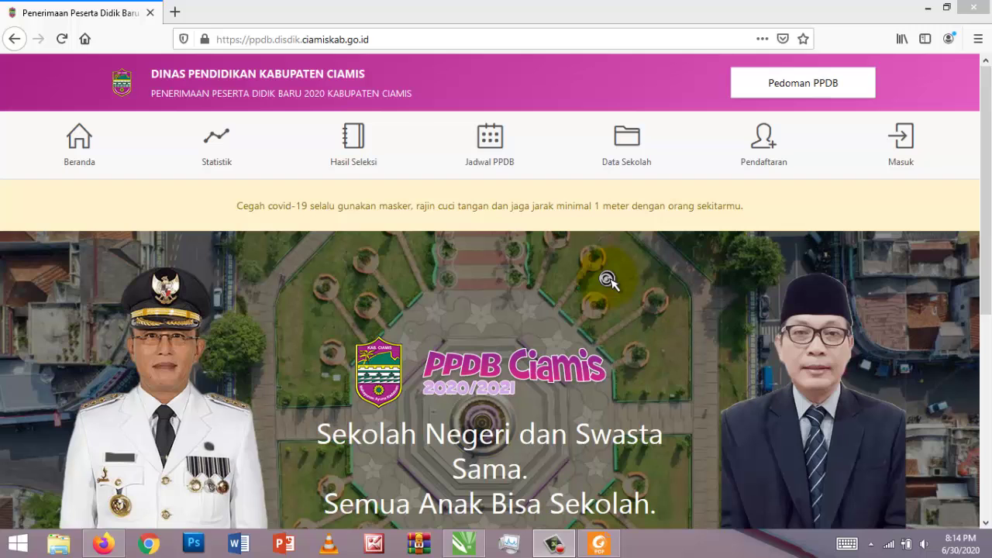
drag(973, 210, 974, 166)
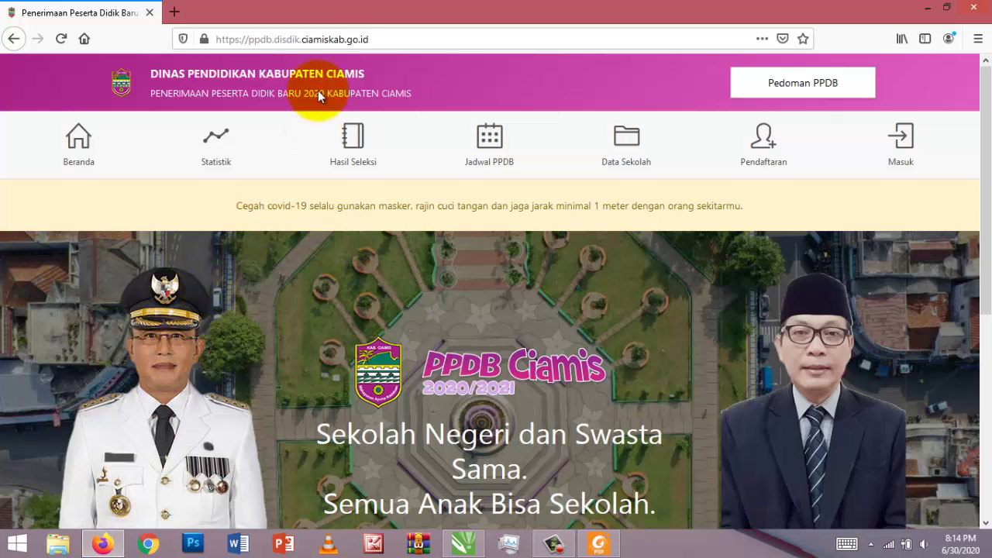
click(248, 38)
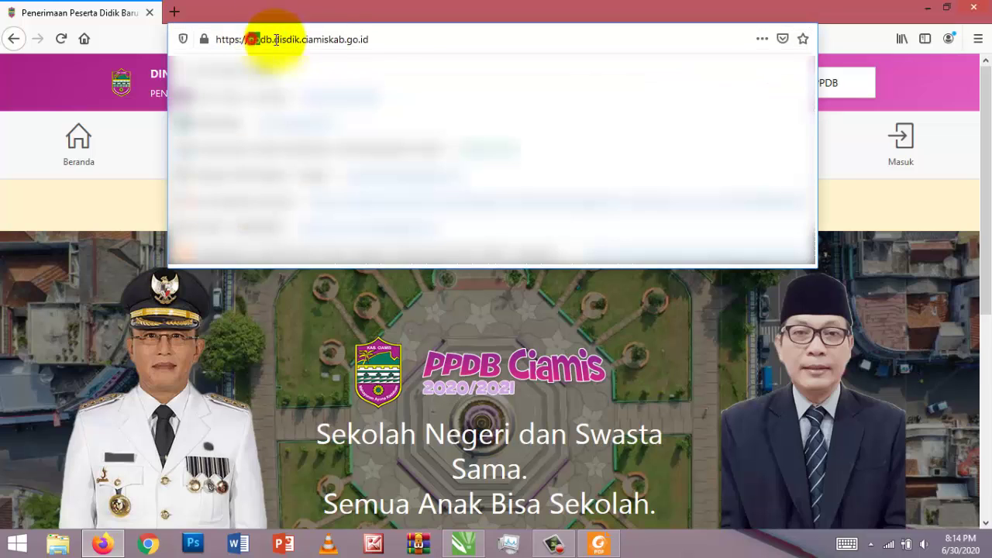
drag(276, 40, 390, 38)
click(394, 39)
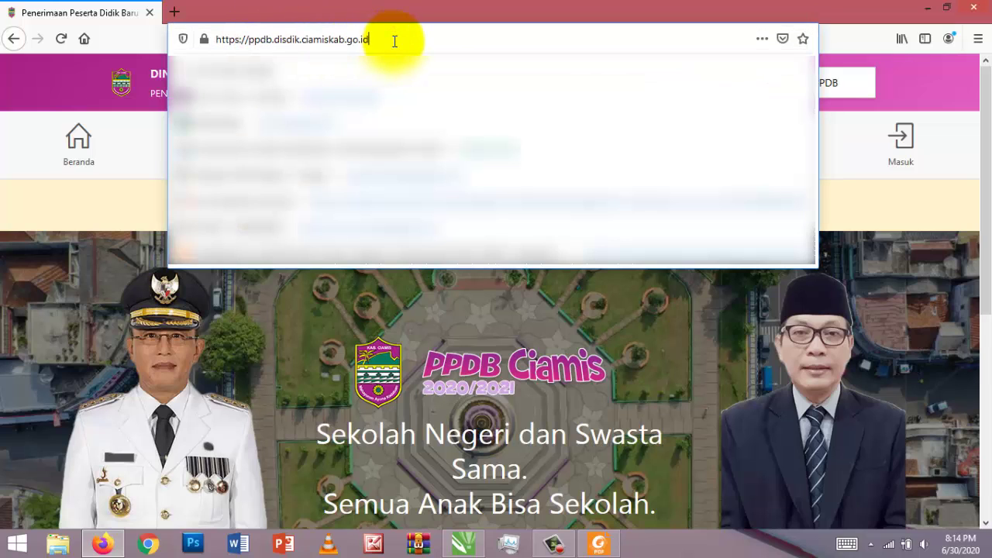
mouse_move(392, 40)
mouse_down()
mouse_move(222, 40)
mouse_move(389, 34)
mouse_up()
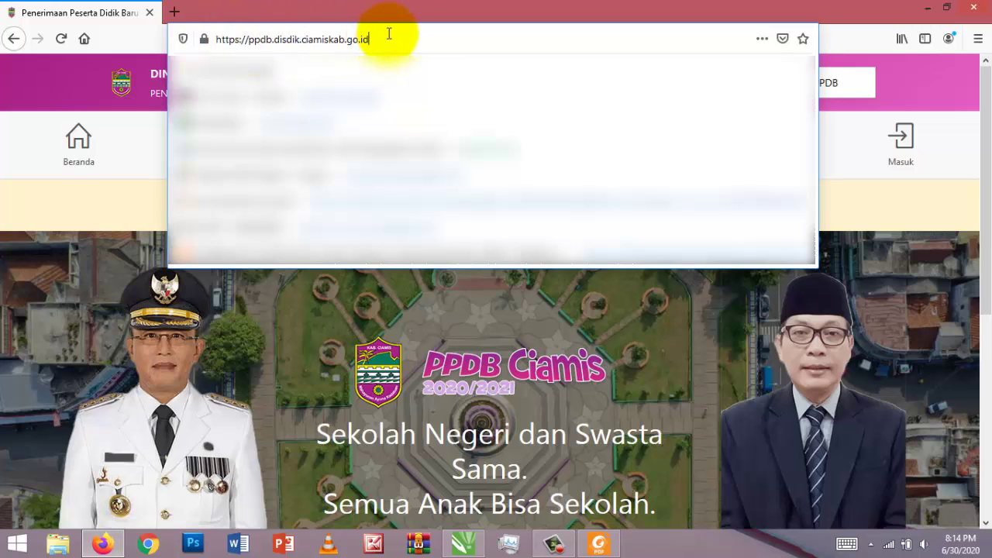
click(369, 289)
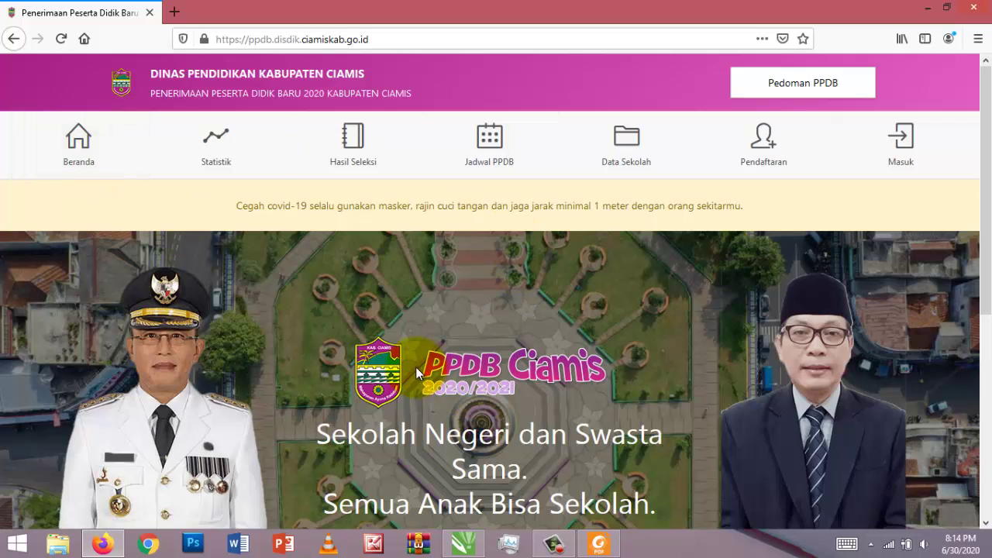
- Open the Statistik page, browse several pages of the school quota table, and return to its first page
click(222, 158)
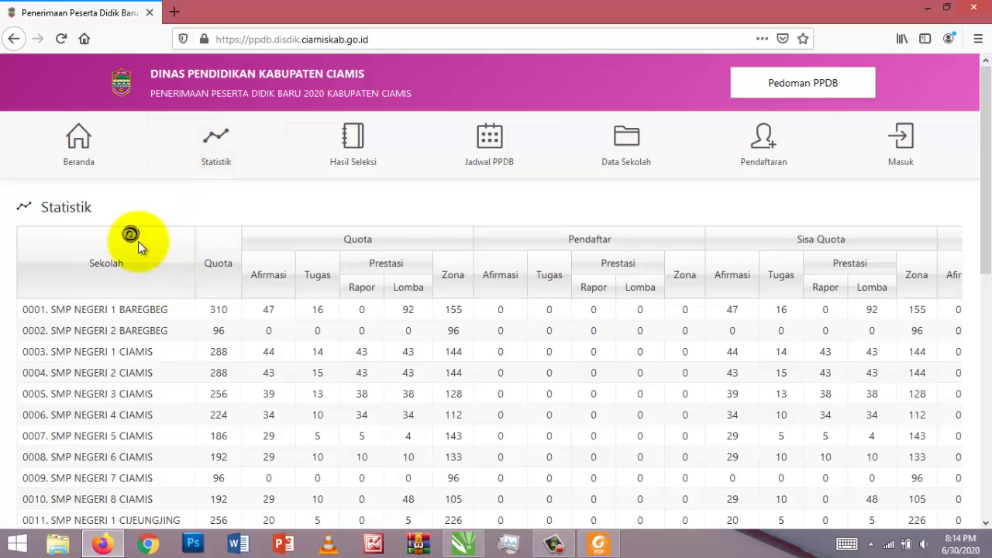
scroll(137, 241, down, 2)
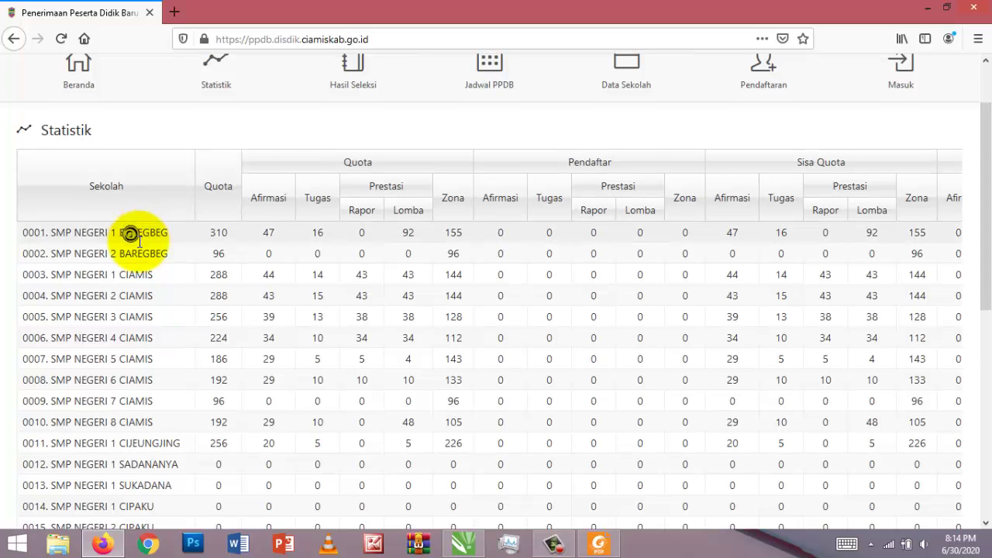
scroll(139, 243, down, 5)
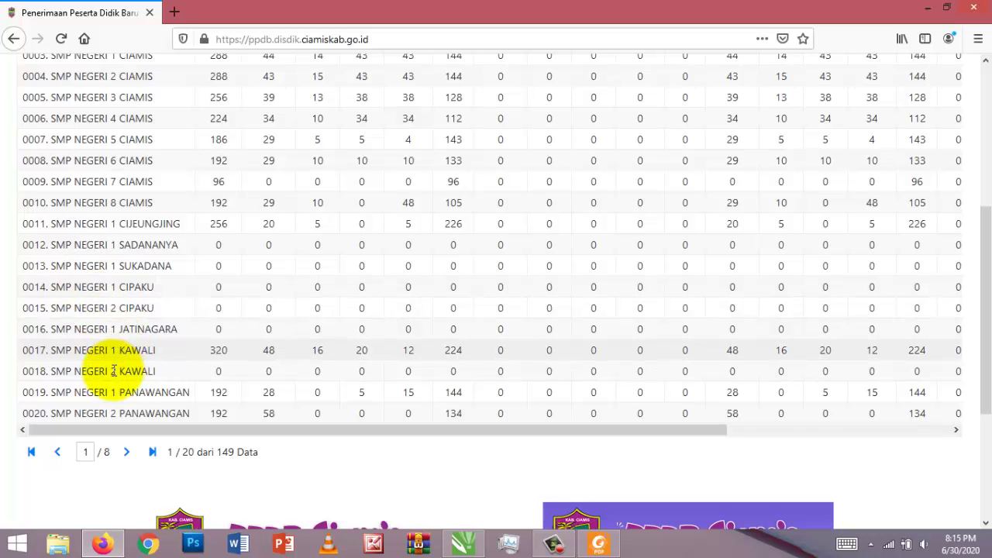
click(129, 454)
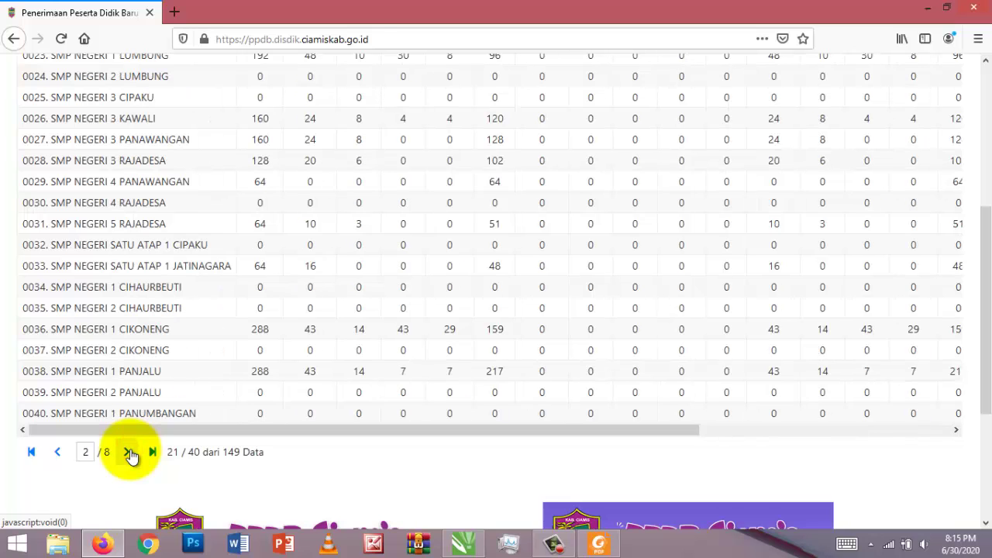
click(130, 453)
click(129, 453)
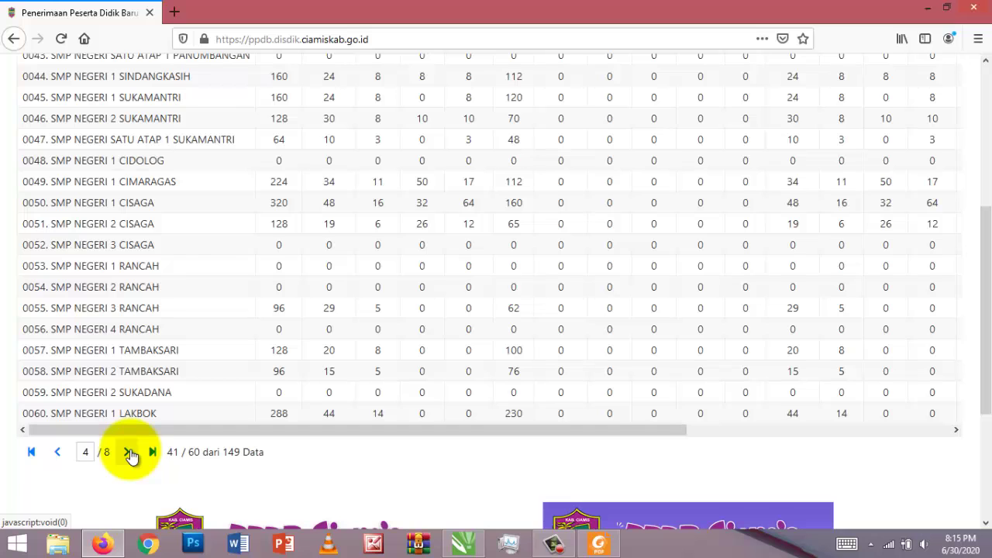
click(129, 453)
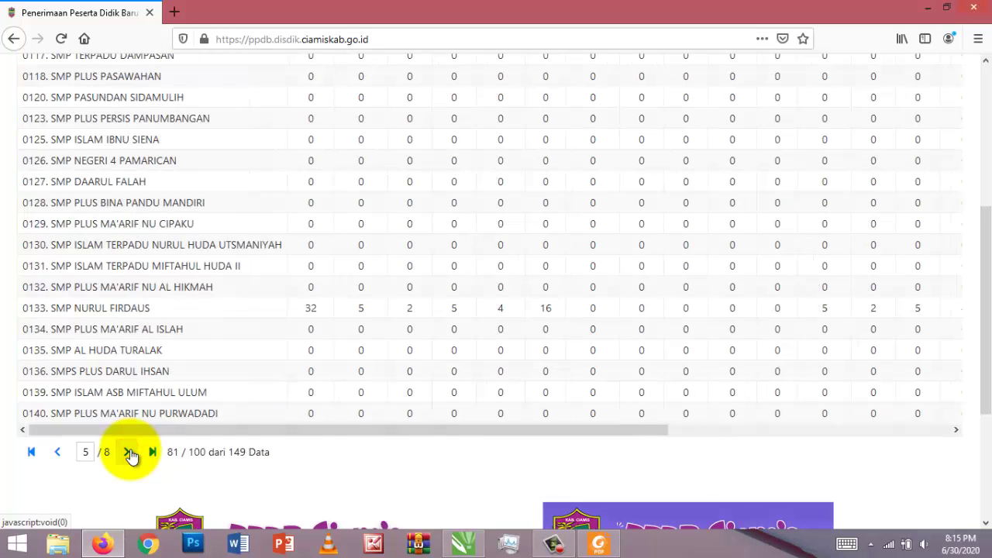
click(130, 453)
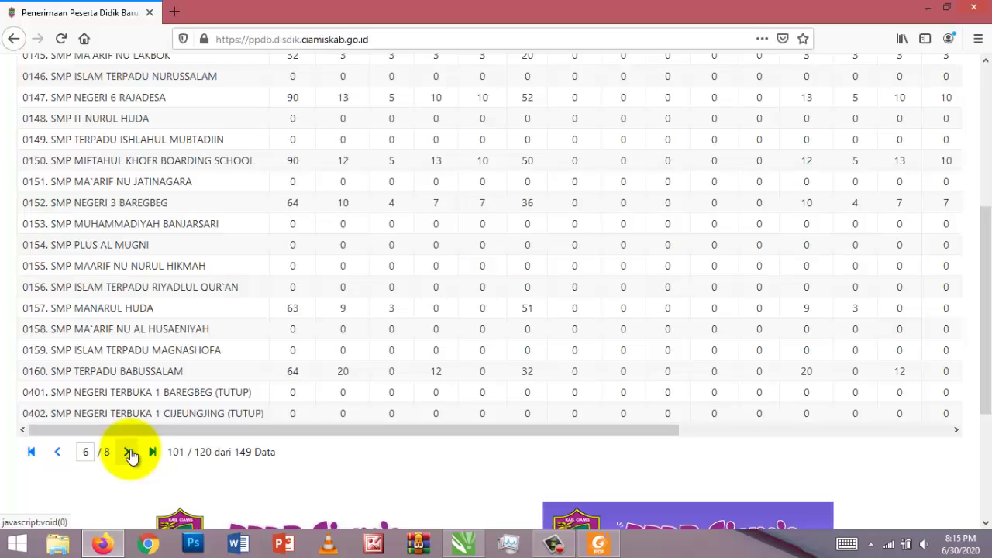
click(31, 453)
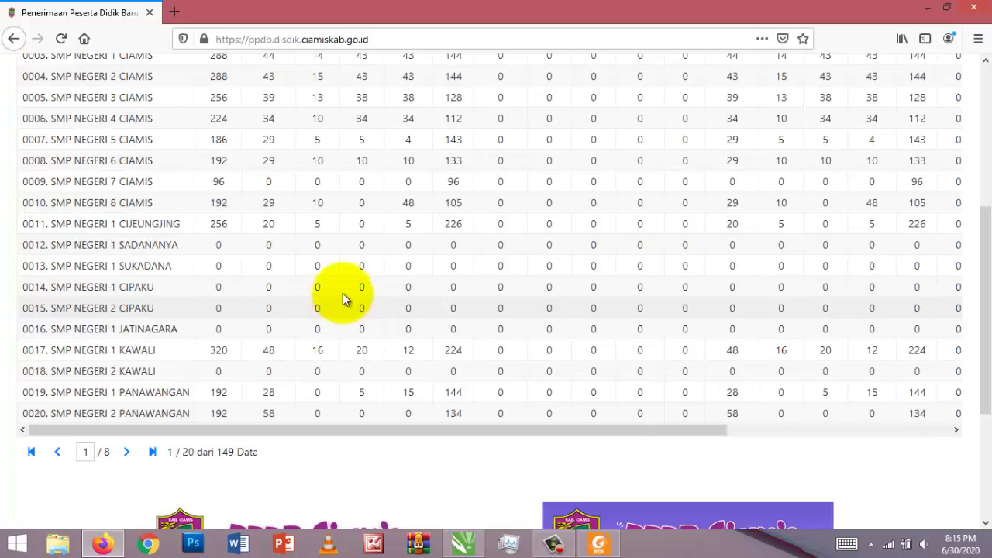
- Examine the Quota, Pendaftar, Sisa Quota and PG Sementara columns across the full width of the Statistik table
scroll(353, 232, up, 5)
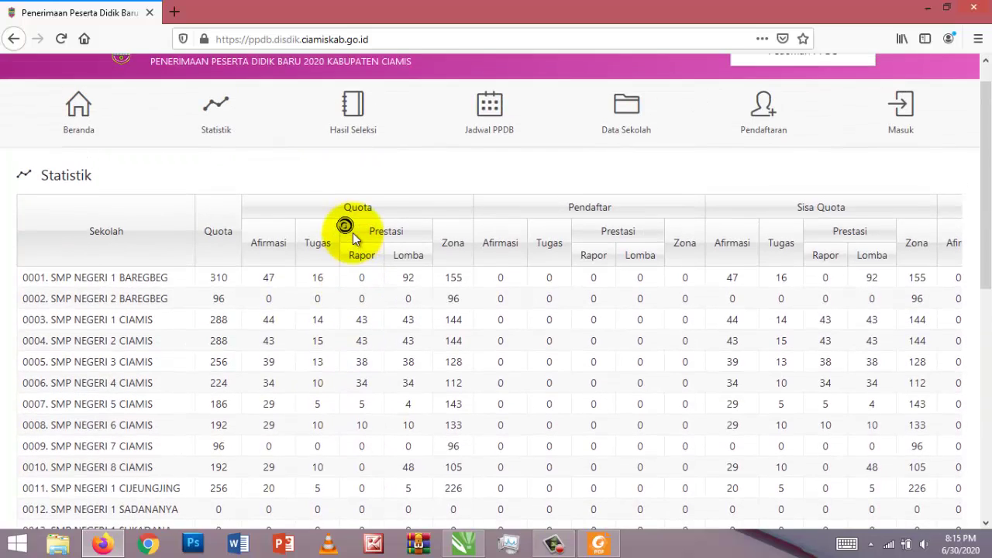
scroll(342, 235, down, 1)
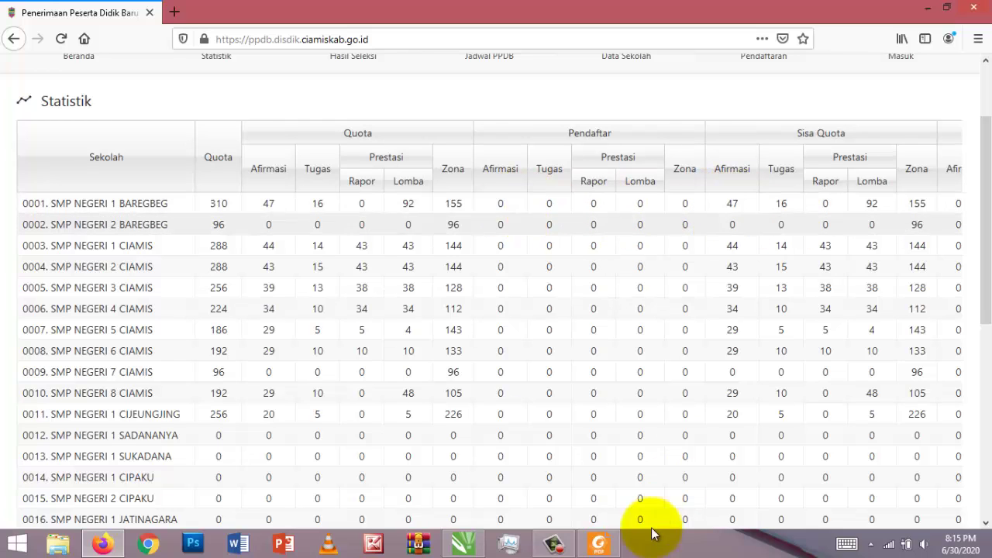
drag(973, 210, 976, 344)
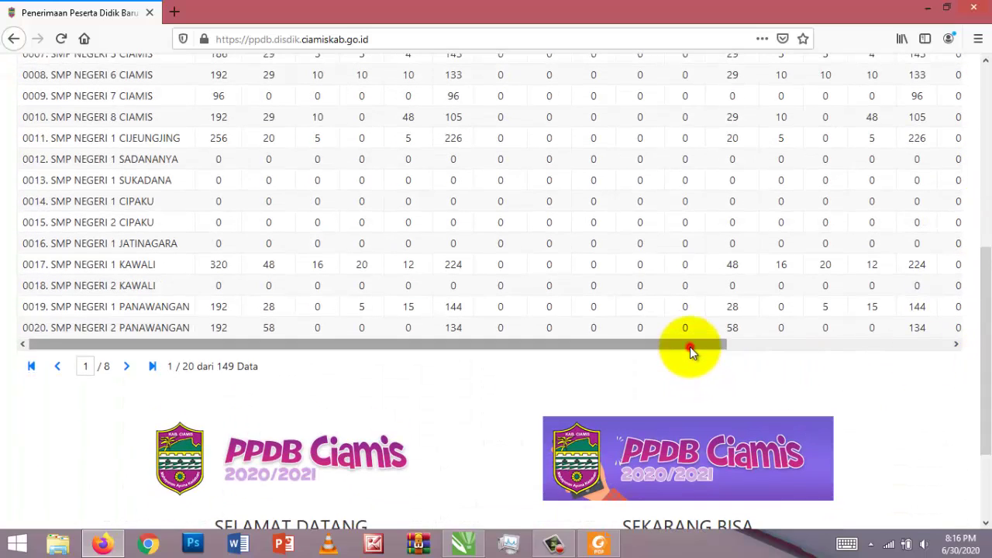
drag(690, 346, 912, 341)
drag(974, 333, 983, 277)
scroll(978, 233, up, 7)
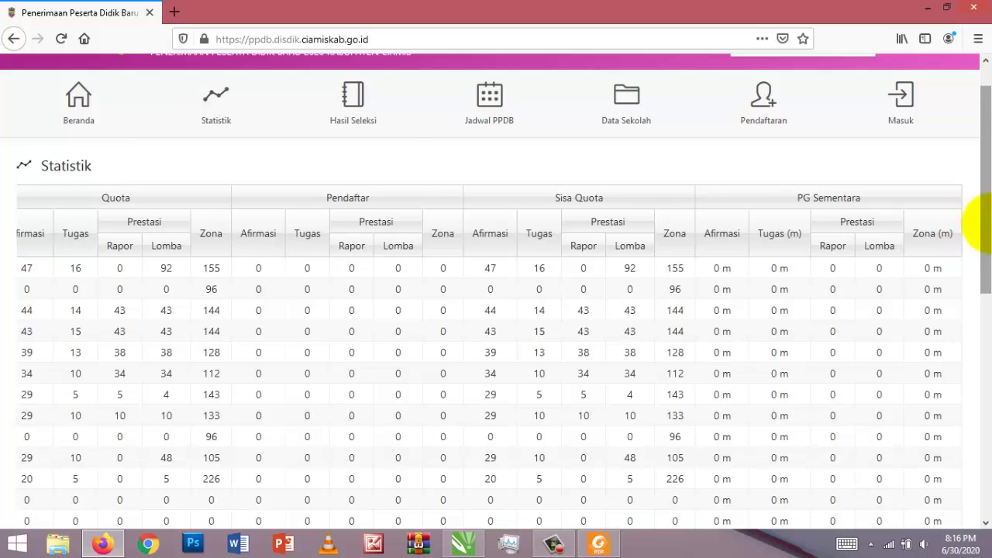
drag(985, 255, 988, 169)
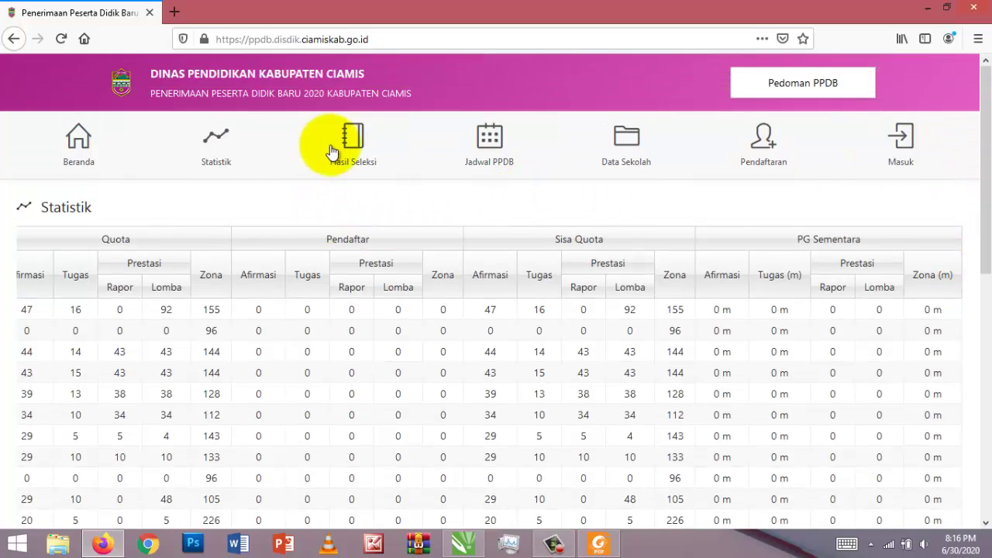
- View the Hasil Seleksi page and the Jadwal PPDB activity schedule
click(351, 142)
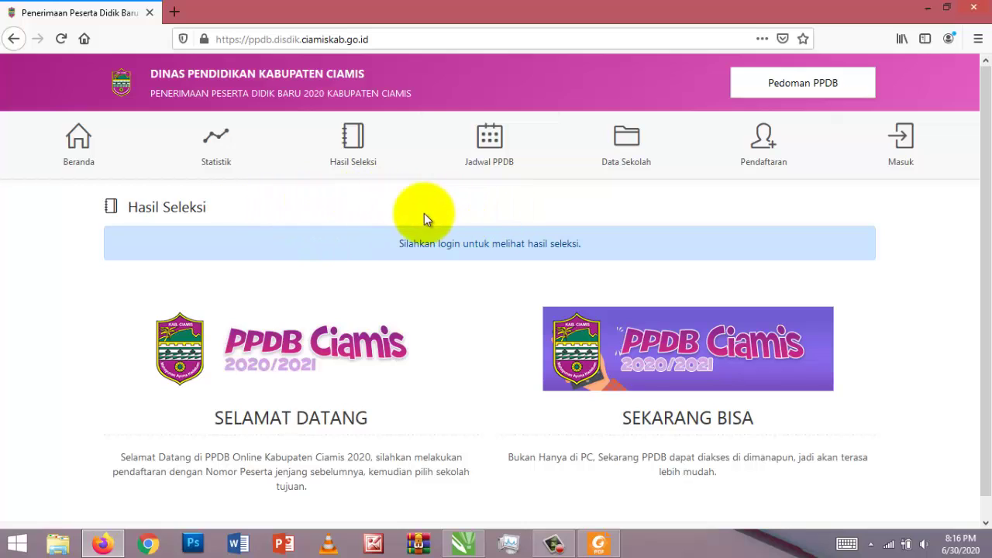
click(504, 157)
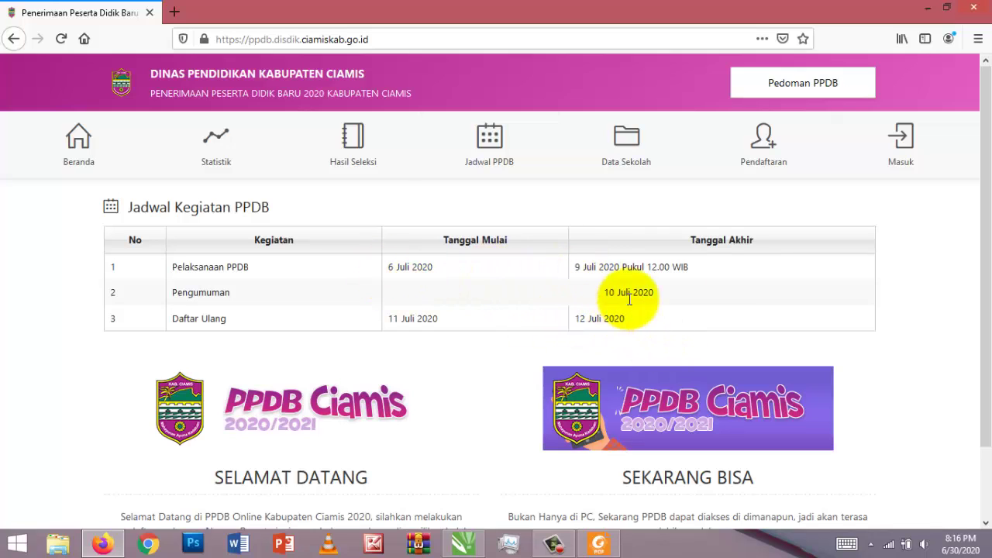
- Open Data Sekolah and look through the entire list of SMP schools with their status, addresses and contact details
click(632, 165)
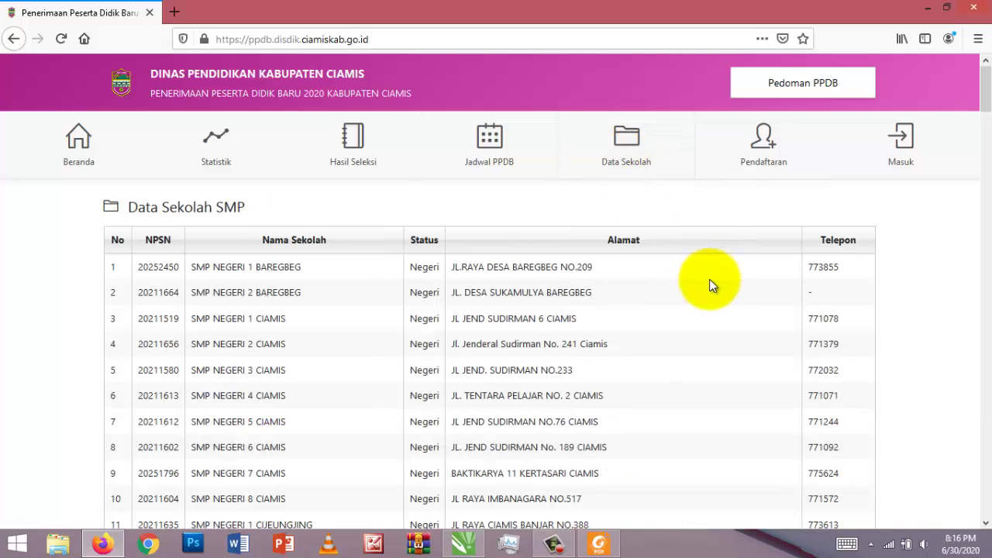
scroll(709, 279, down, 5)
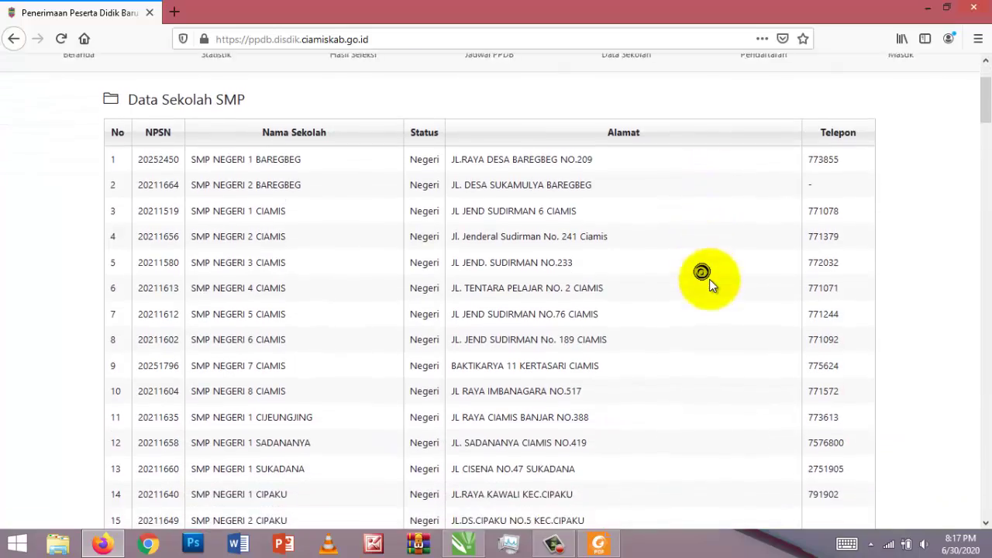
scroll(709, 279, down, 8)
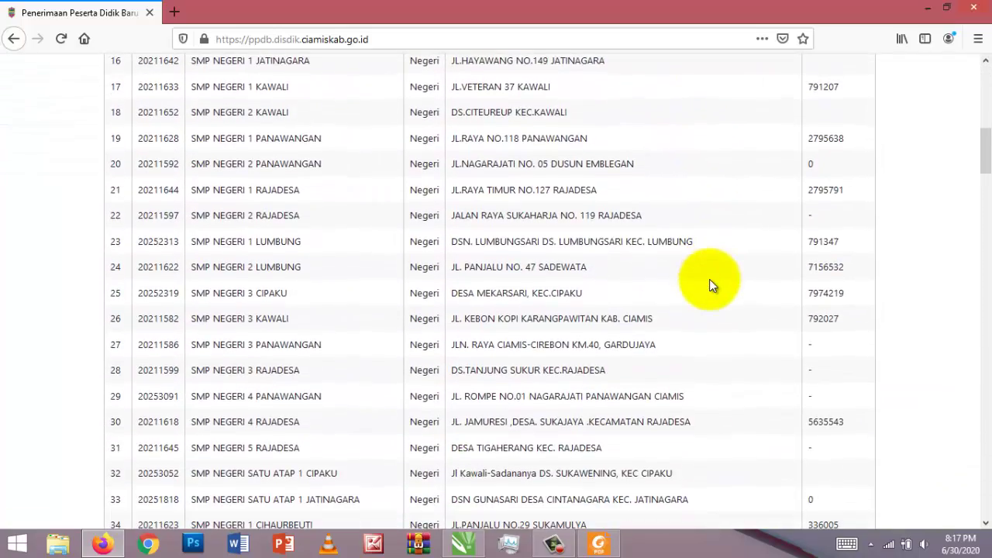
scroll(709, 279, down, 2)
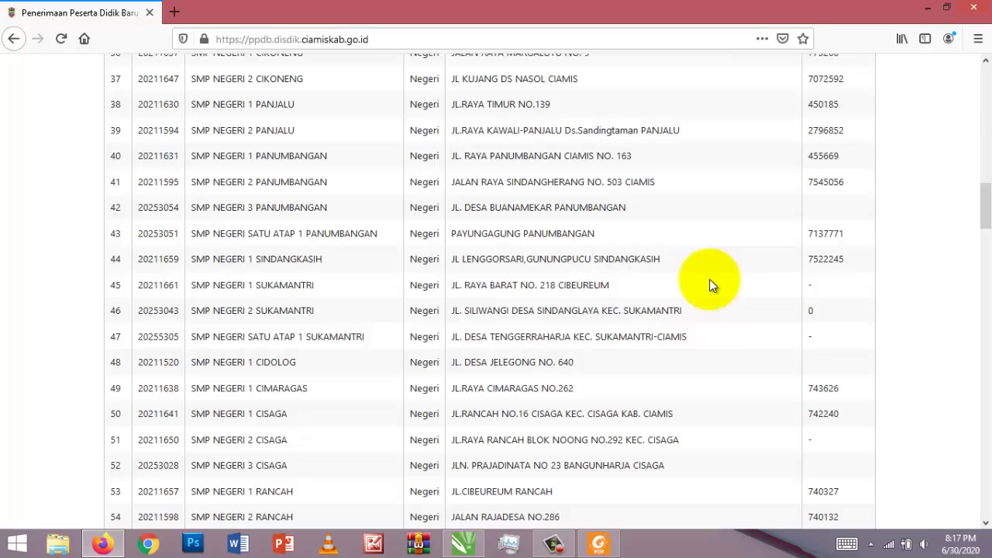
scroll(709, 282, down, 12)
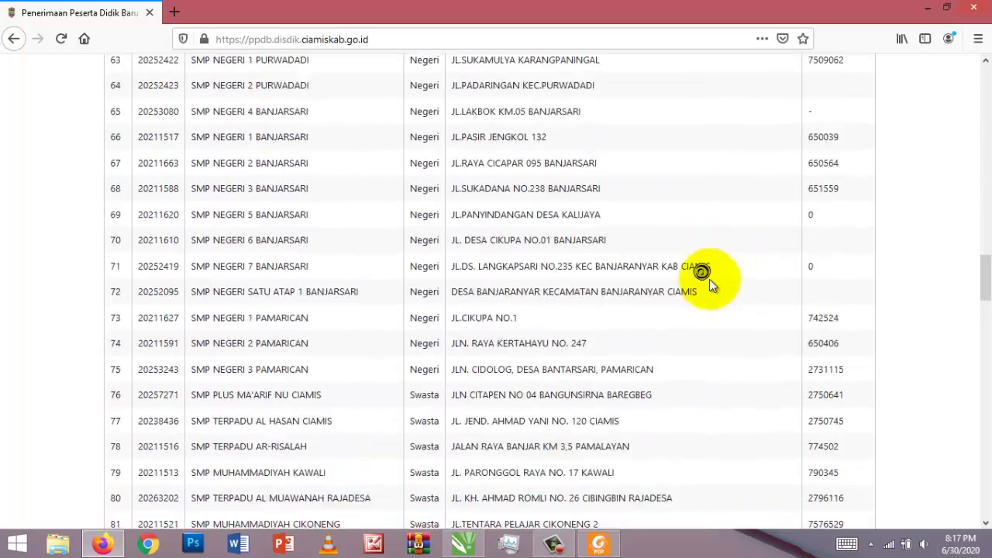
scroll(709, 283, down, 13)
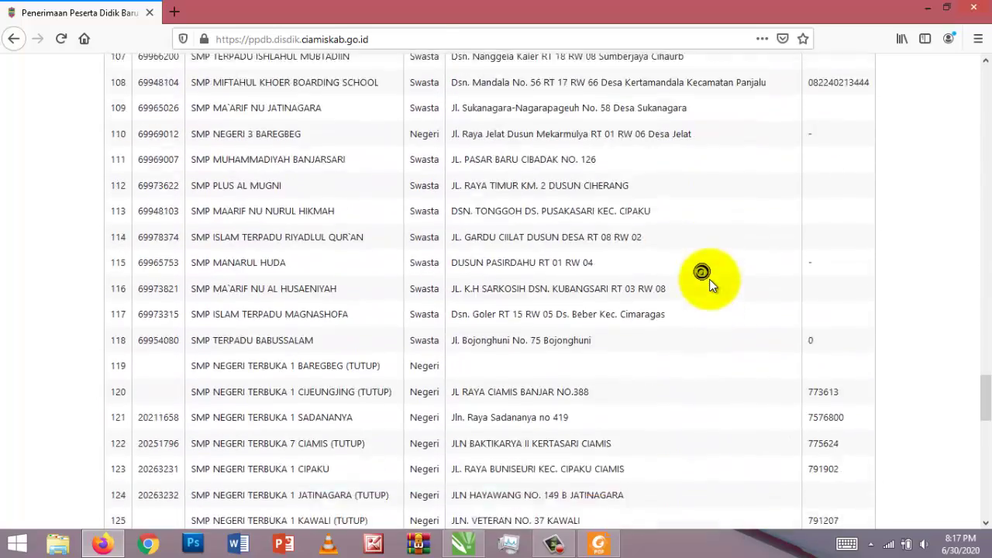
scroll(709, 283, down, 7)
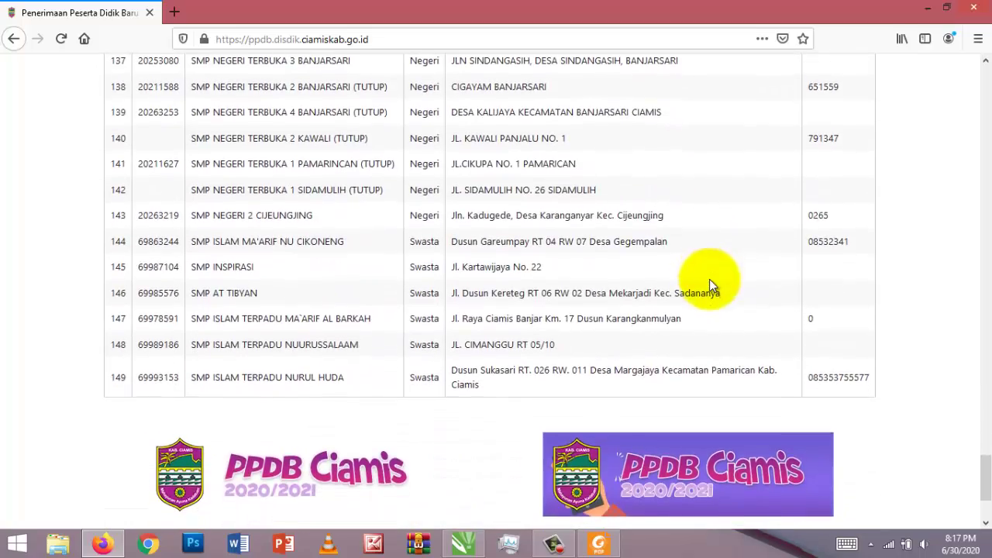
scroll(709, 282, up, 16)
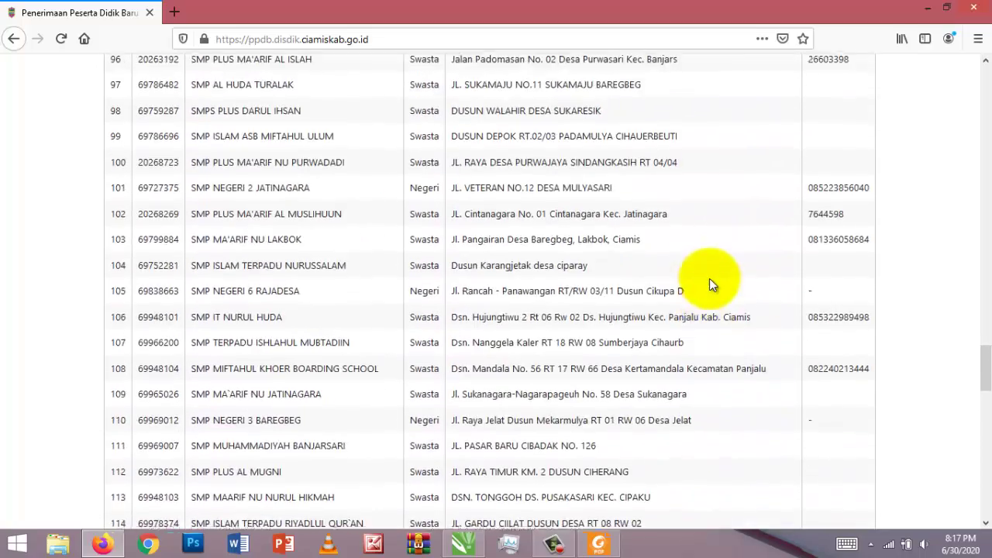
scroll(709, 282, up, 20)
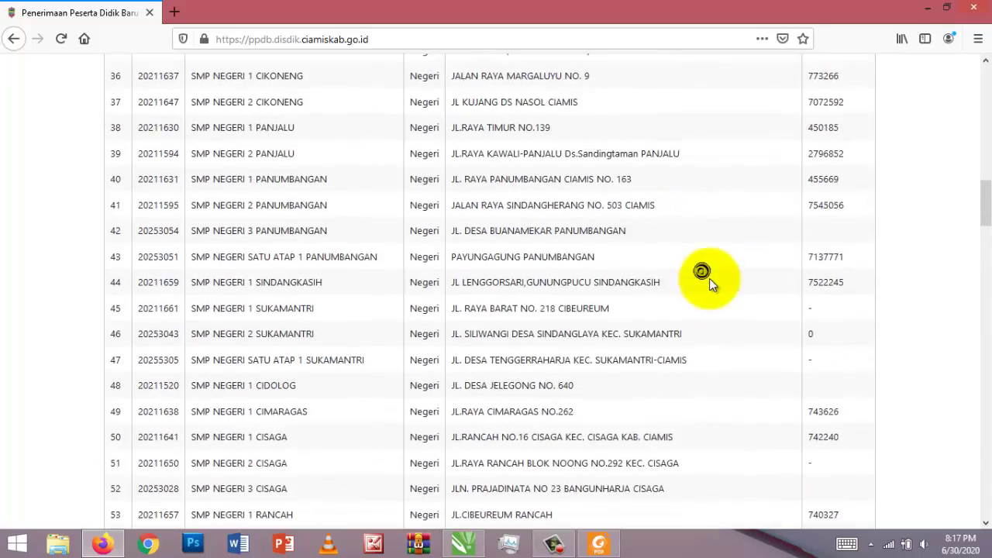
scroll(709, 280, up, 8)
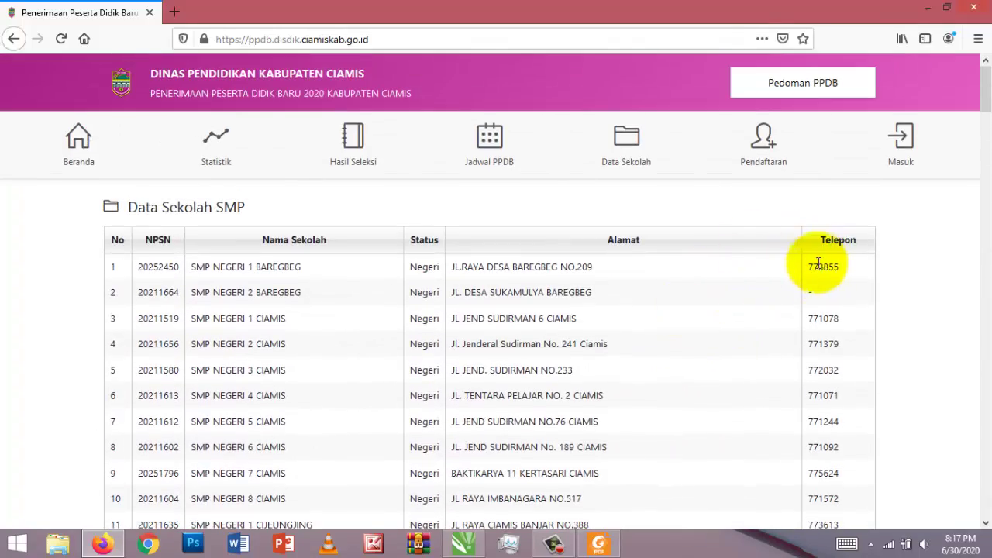
- Open the Pendaftaran page and review the registration stages and the applicant and address sections of the form
click(763, 147)
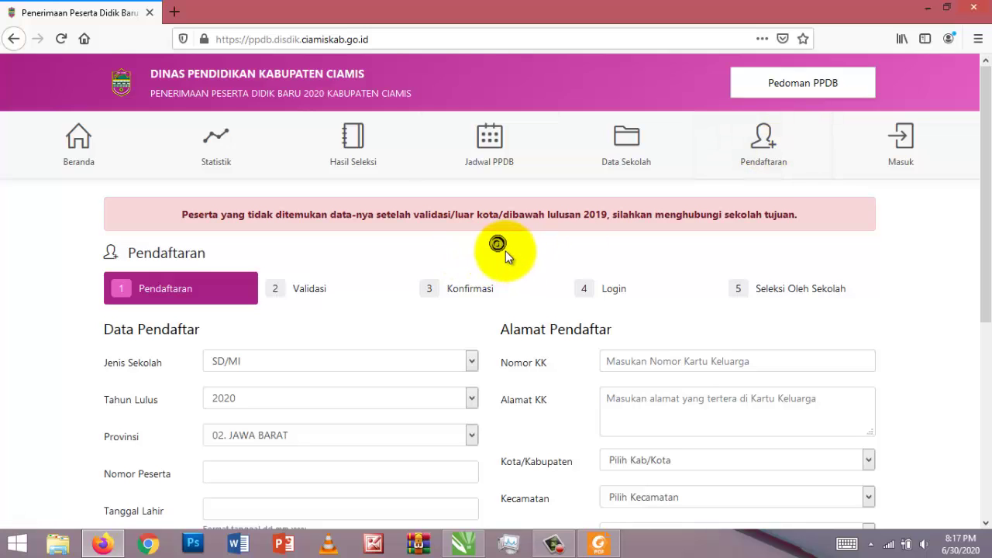
scroll(505, 251, down, 2)
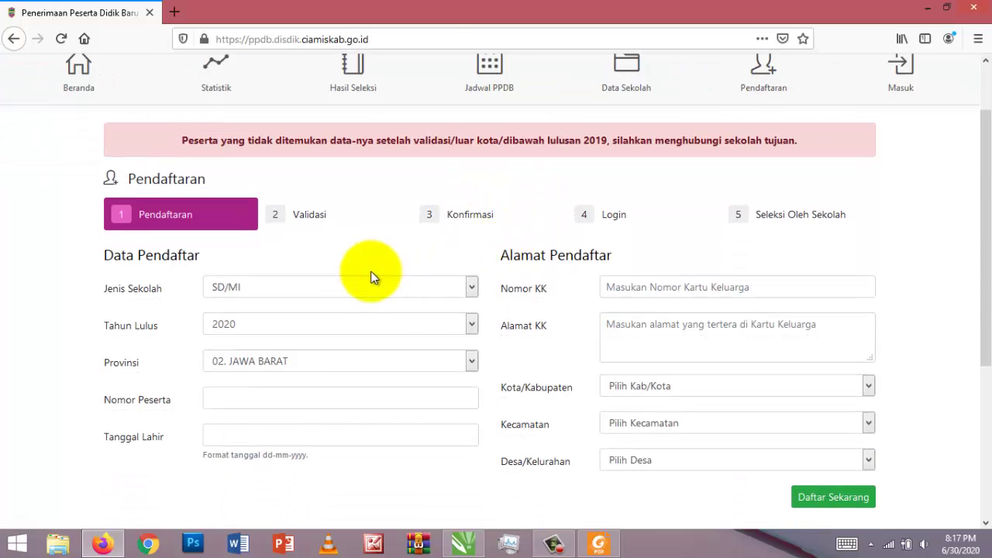
scroll(371, 277, down, 2)
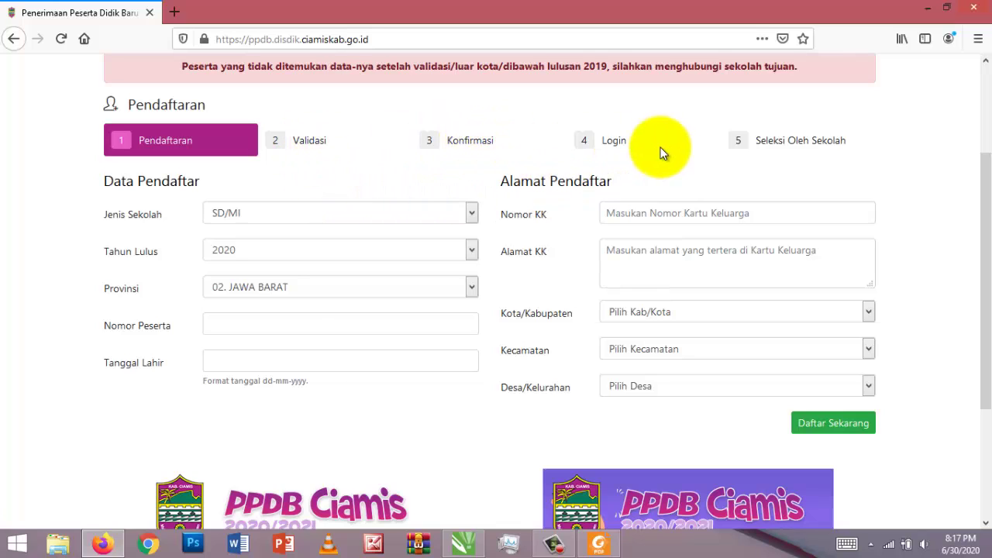
- Choose SD/MI as Jenis Sekolah and 2020 as Tahun Lulus in the Data Pendaftar section
click(214, 214)
click(216, 212)
click(230, 249)
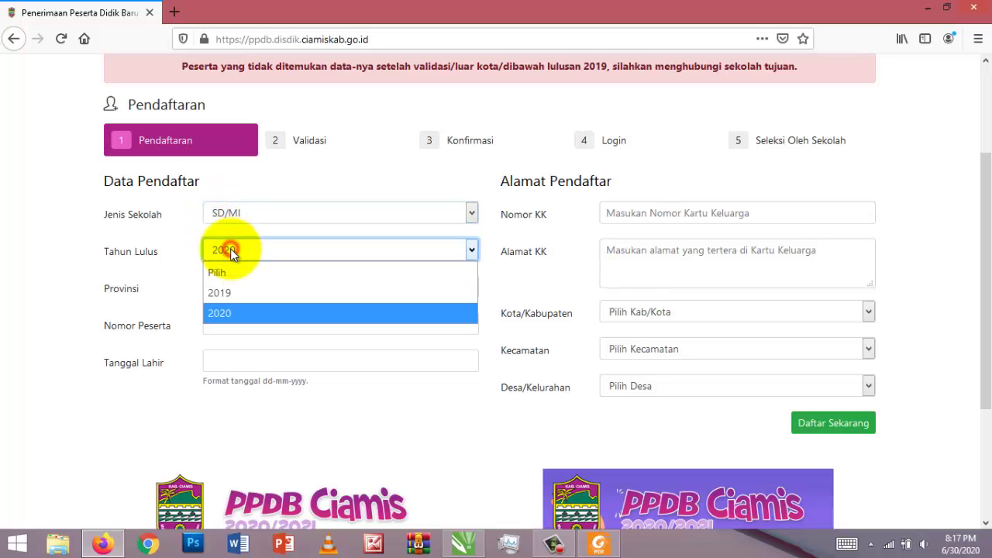
click(230, 249)
click(230, 249)
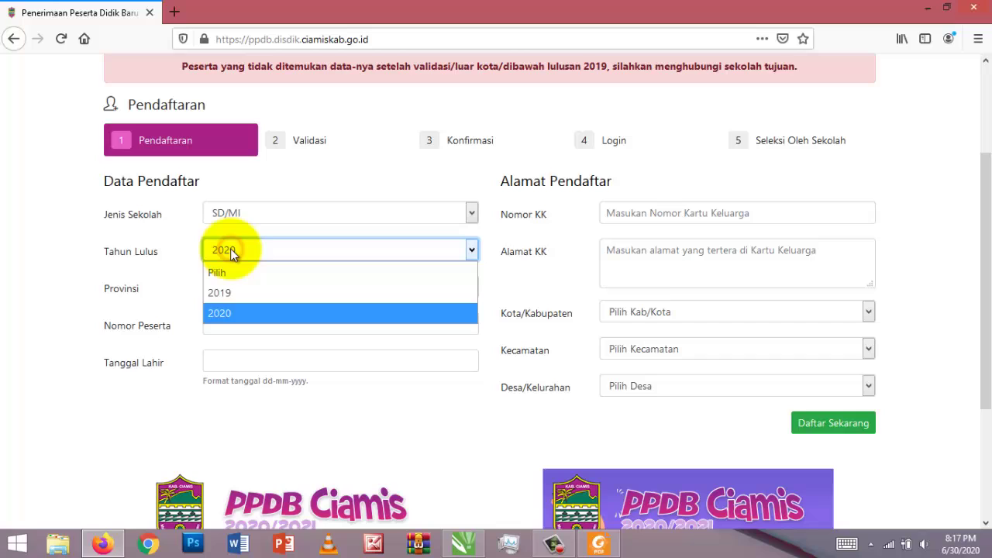
click(239, 309)
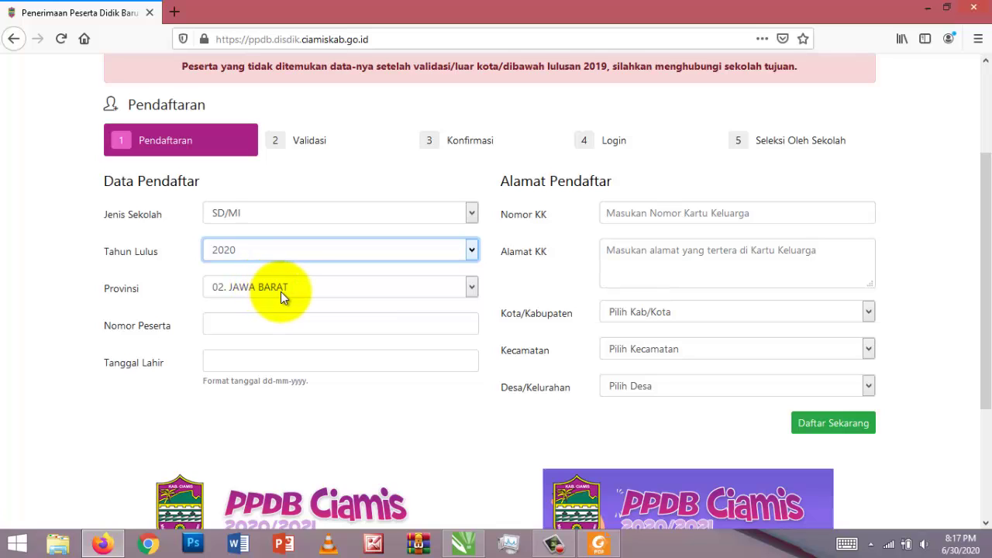
- Enter the applicant's exam participant number in the Nomor Peserta field
click(260, 324)
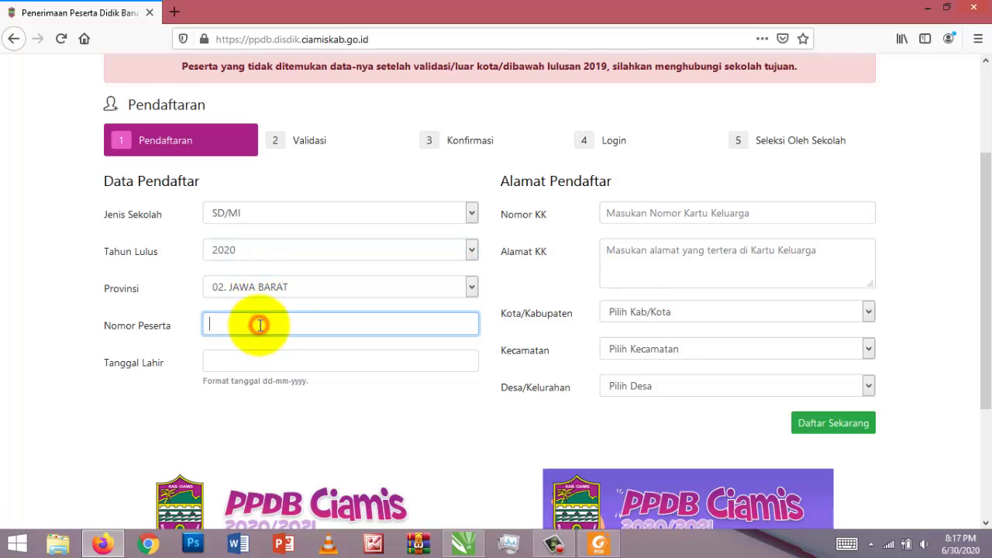
key(ctrl+v)
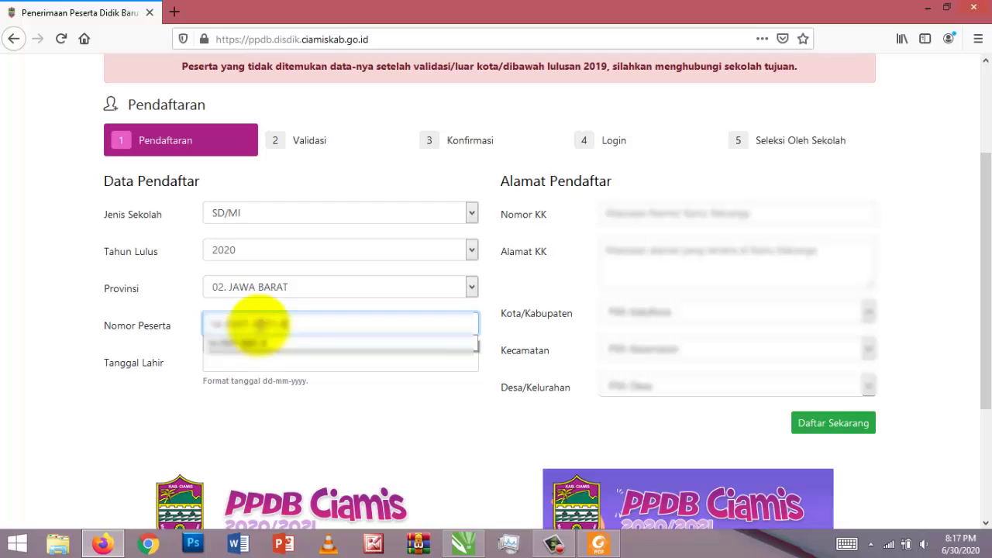
click(261, 343)
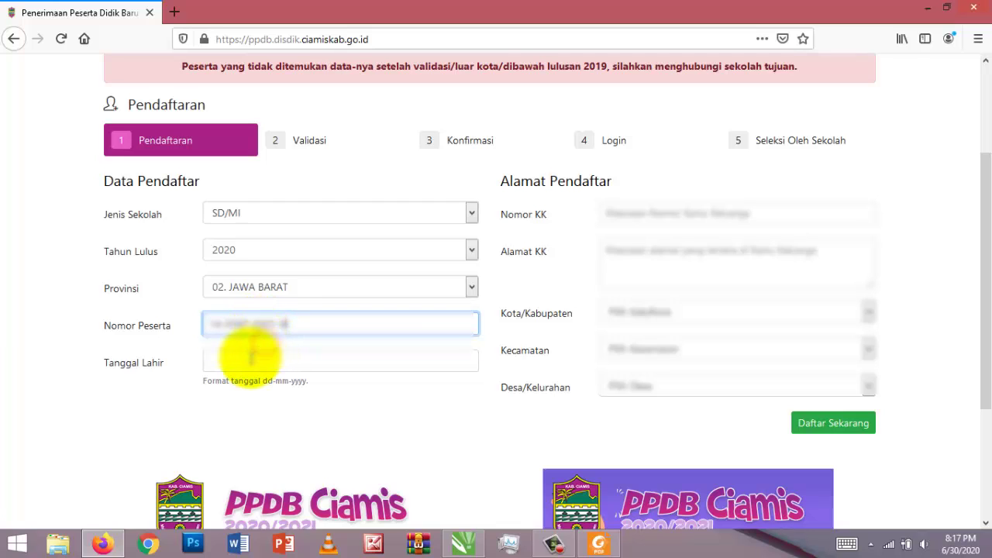
- Pick the applicant's date of birth from the Tanggal Lahir calendar
click(248, 359)
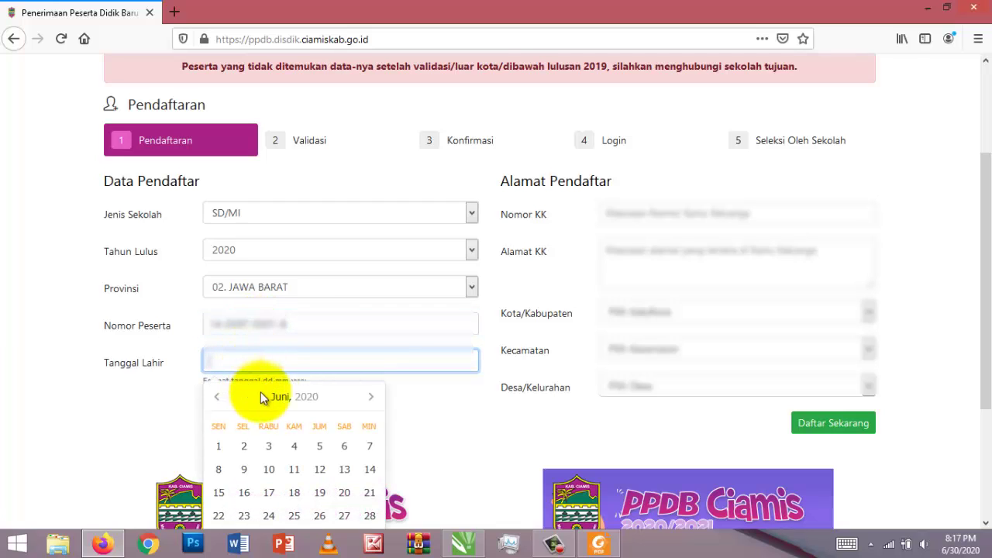
click(280, 398)
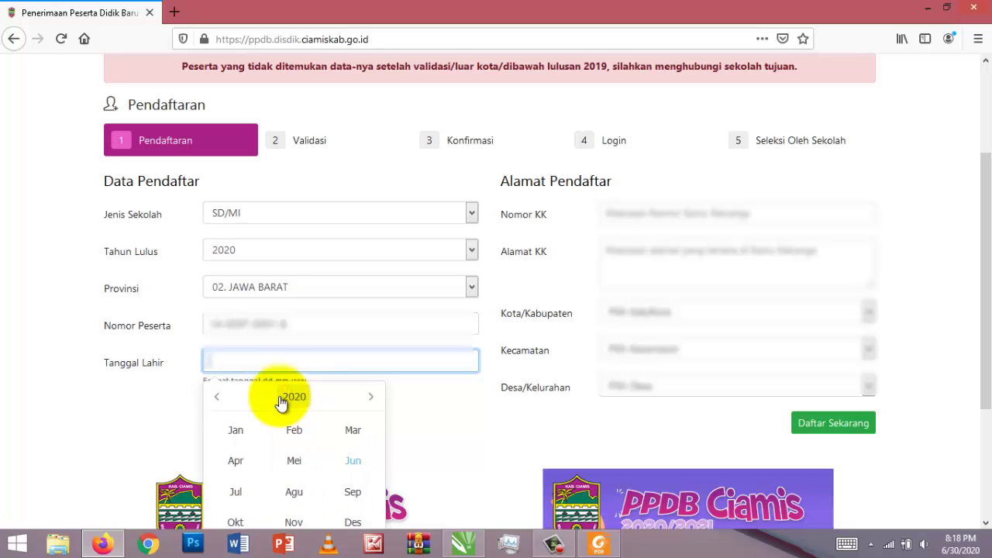
click(222, 398)
click(223, 398)
click(222, 398)
click(222, 398)
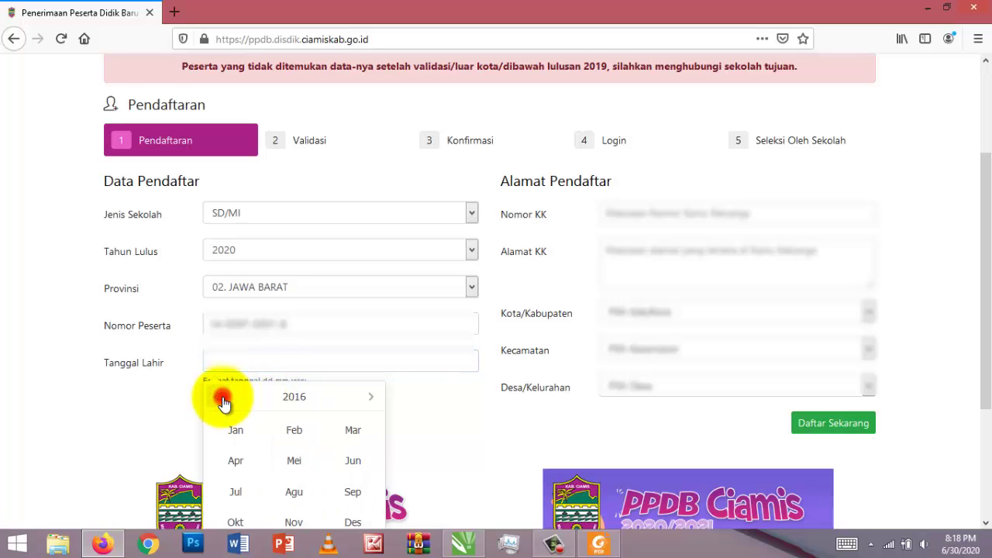
click(222, 398)
click(222, 398)
click(222, 398)
click(223, 398)
click(222, 398)
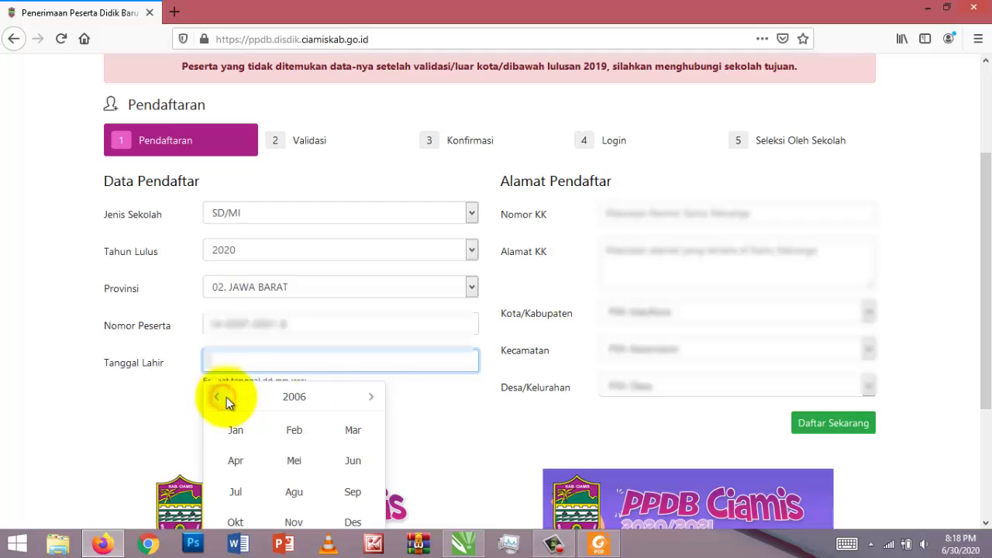
click(368, 397)
click(149, 433)
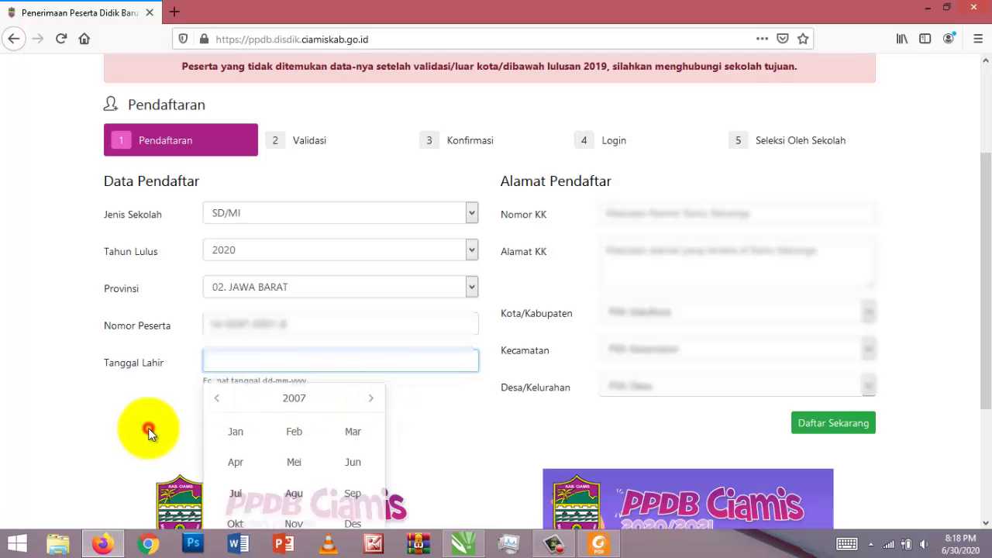
click(268, 370)
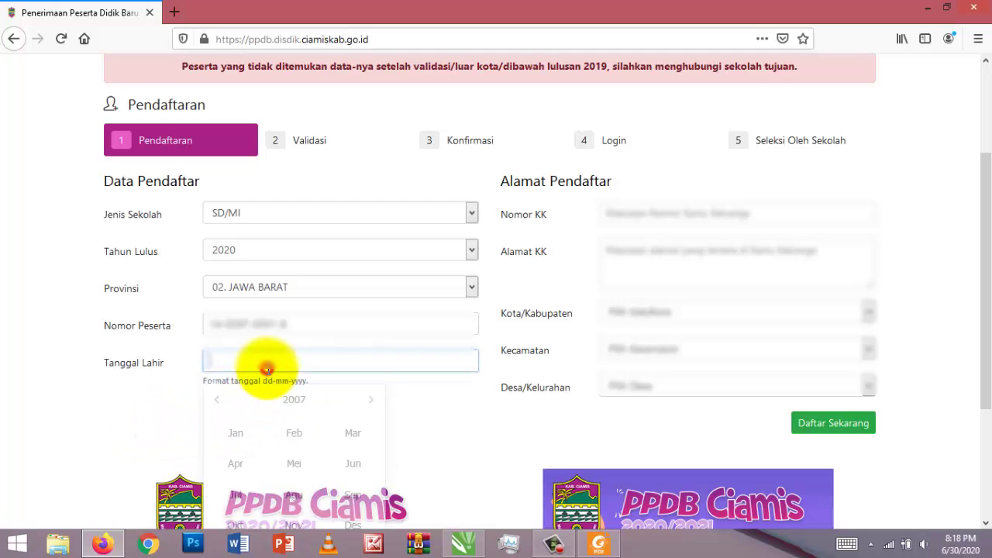
click(239, 518)
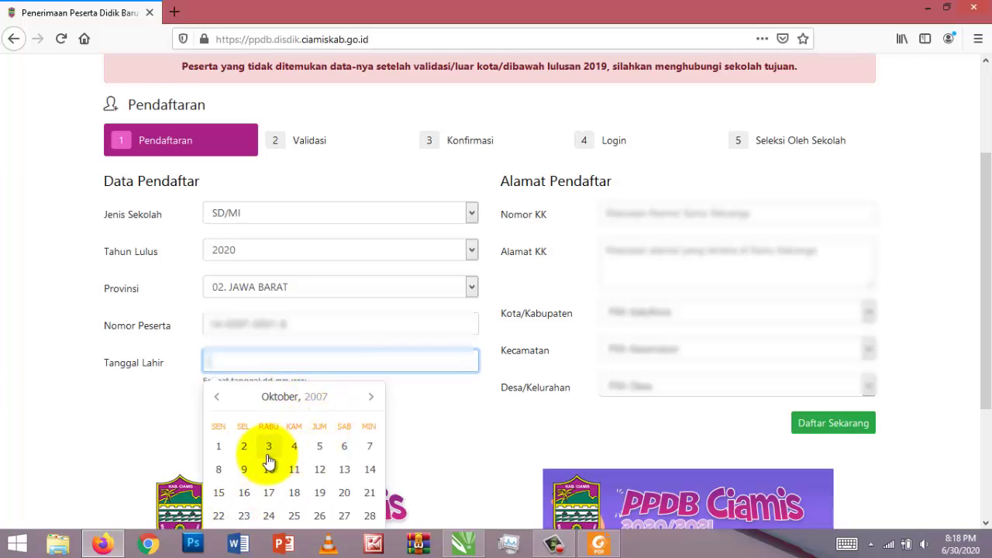
click(346, 449)
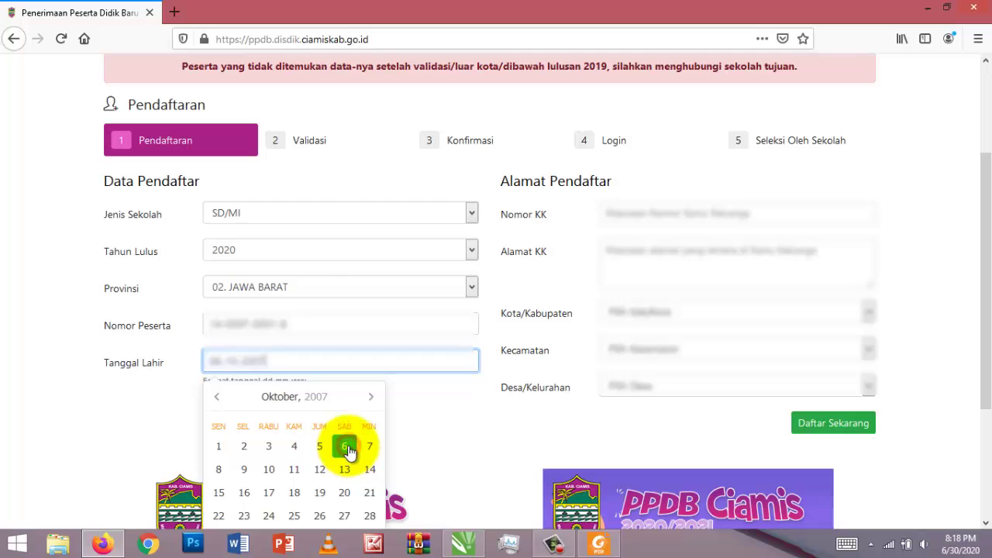
click(461, 416)
- Enter the applicant's family card number in the Nomor KK field under Alamat Pendaftar
click(661, 219)
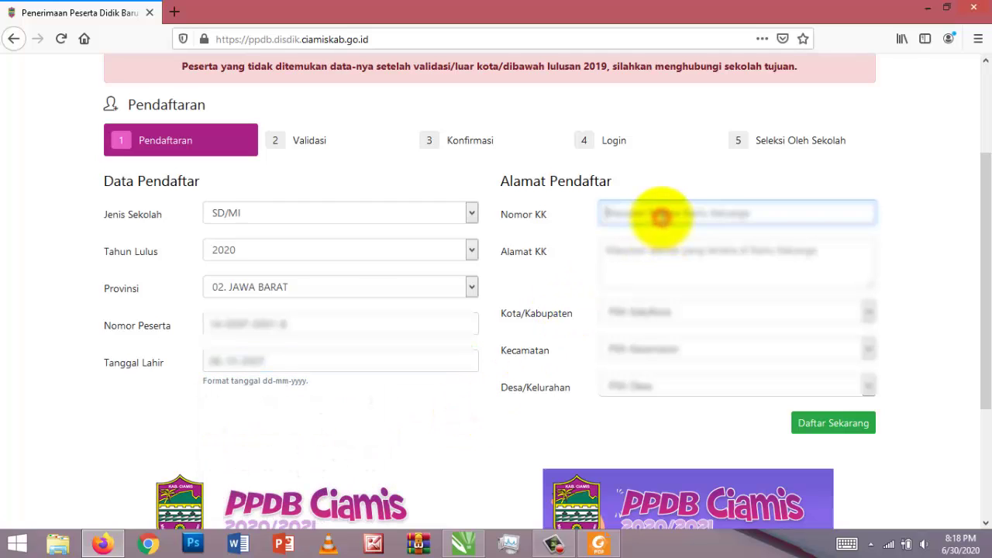
click(661, 218)
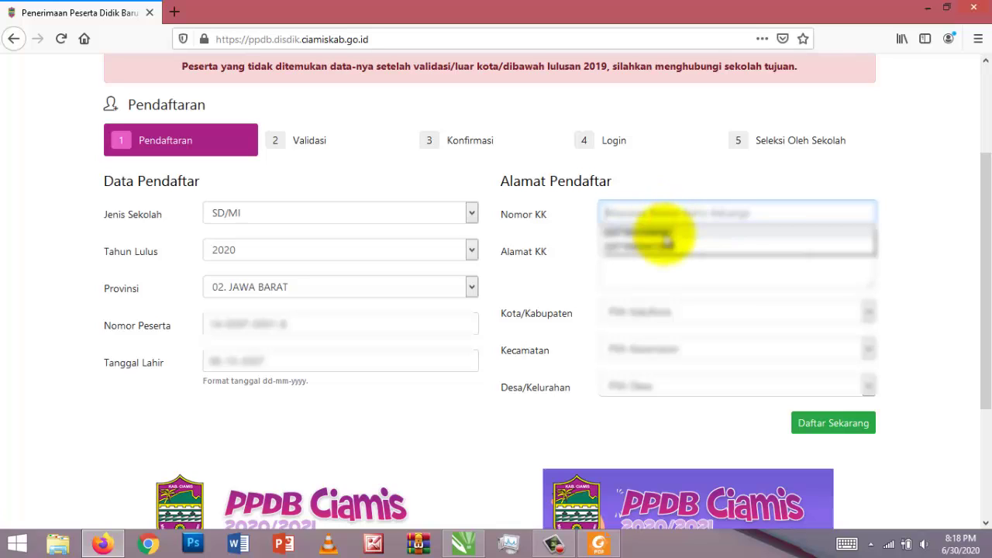
click(659, 230)
click(695, 250)
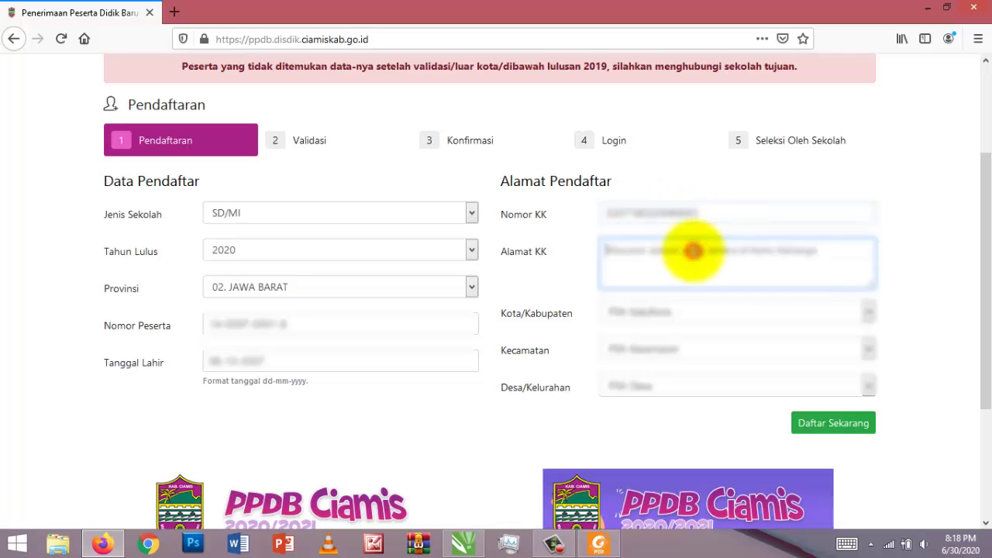
click(700, 212)
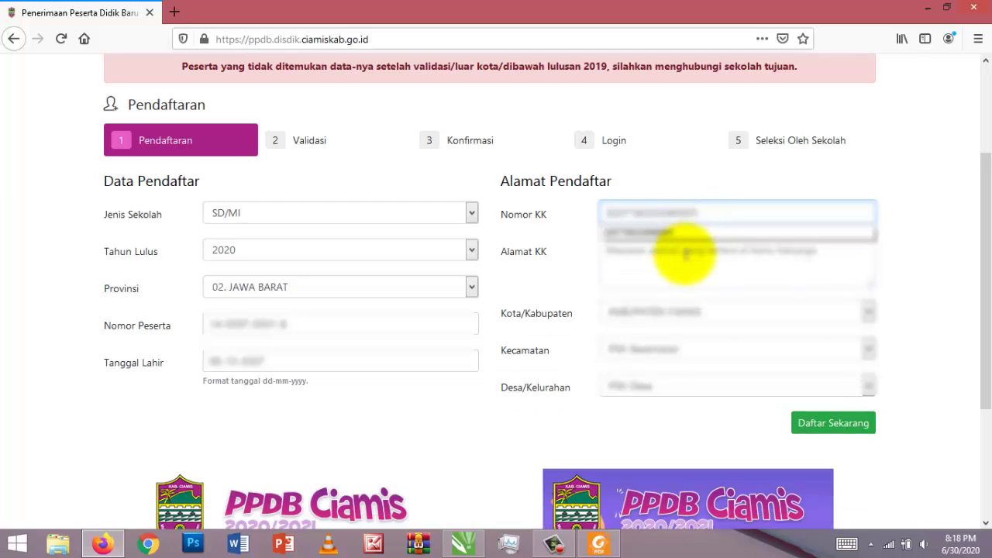
- Fill in the applicant's family card address and select the matching Kota/Kabupaten, Kecamatan and Desa/Kelurahan
click(684, 251)
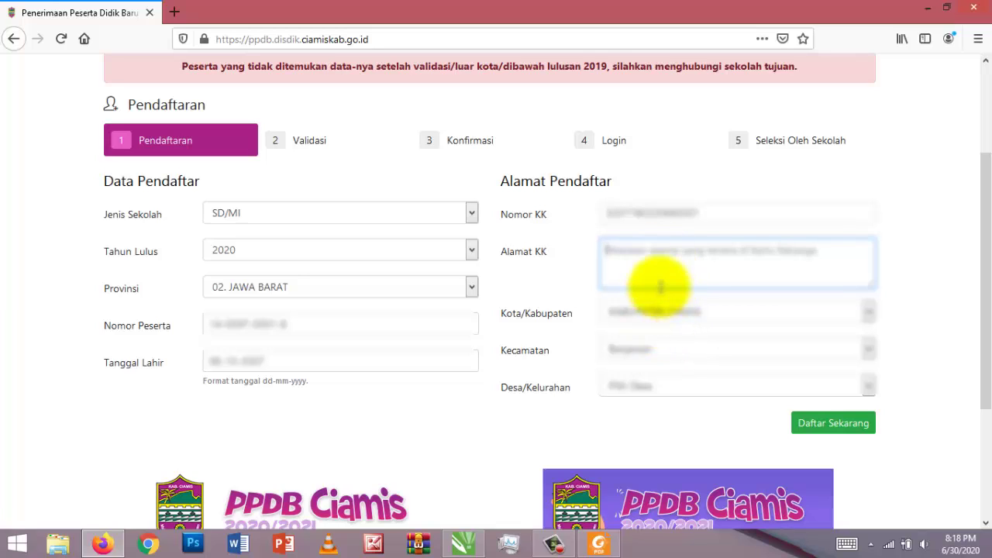
text(D)
key(BackSpace)
key(Caps_Lock)
text(D)
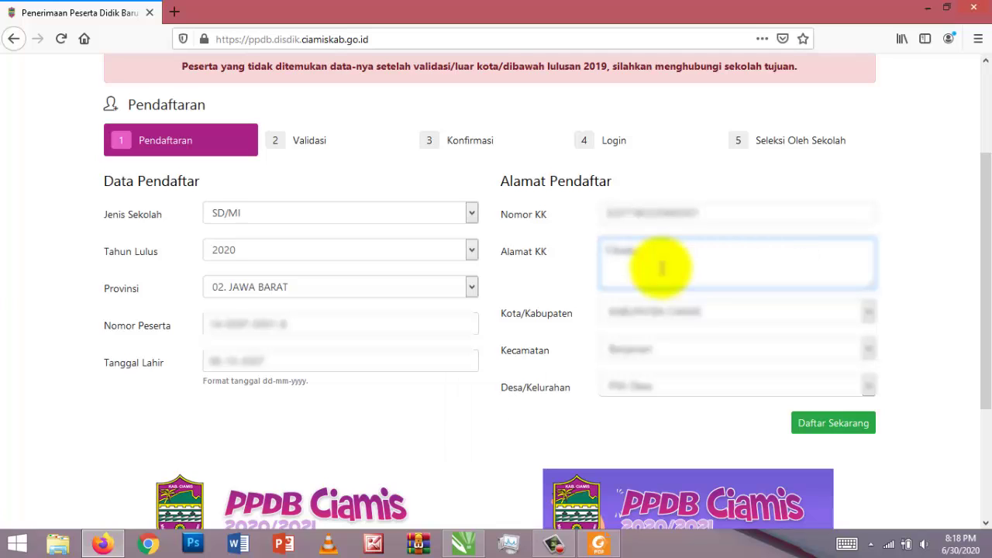
click(665, 384)
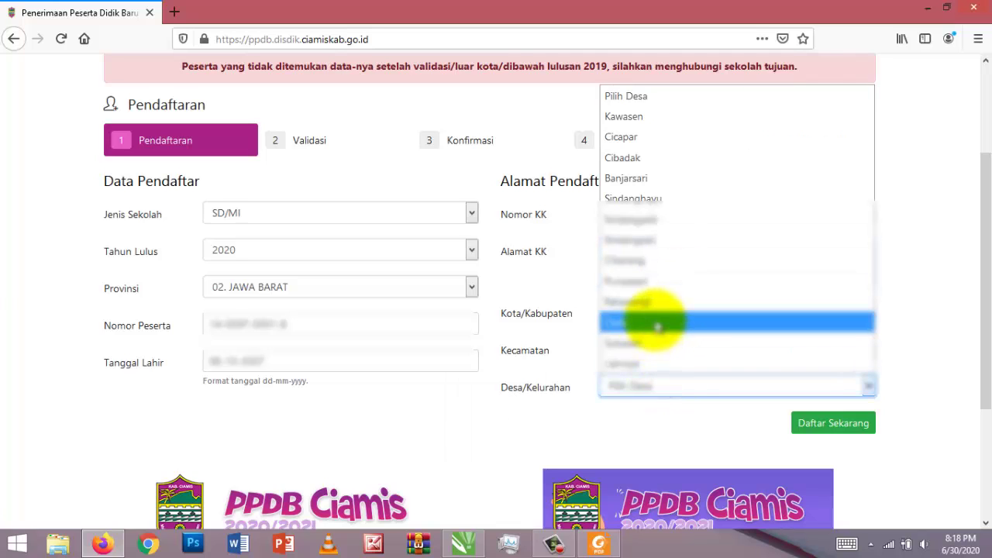
click(649, 168)
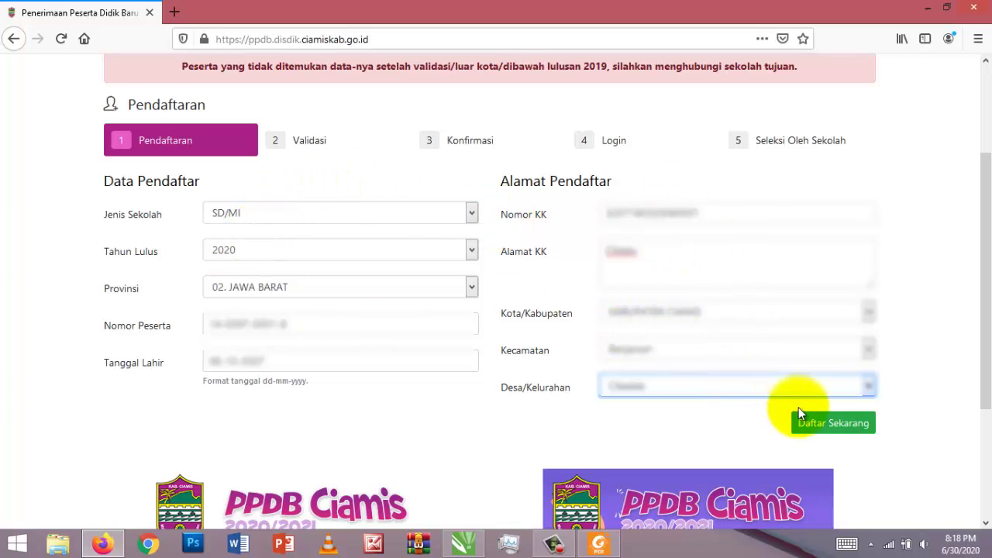
- Submit the registration form and confirm that the retrieved applicant data is correct to proceed to the account details
click(818, 425)
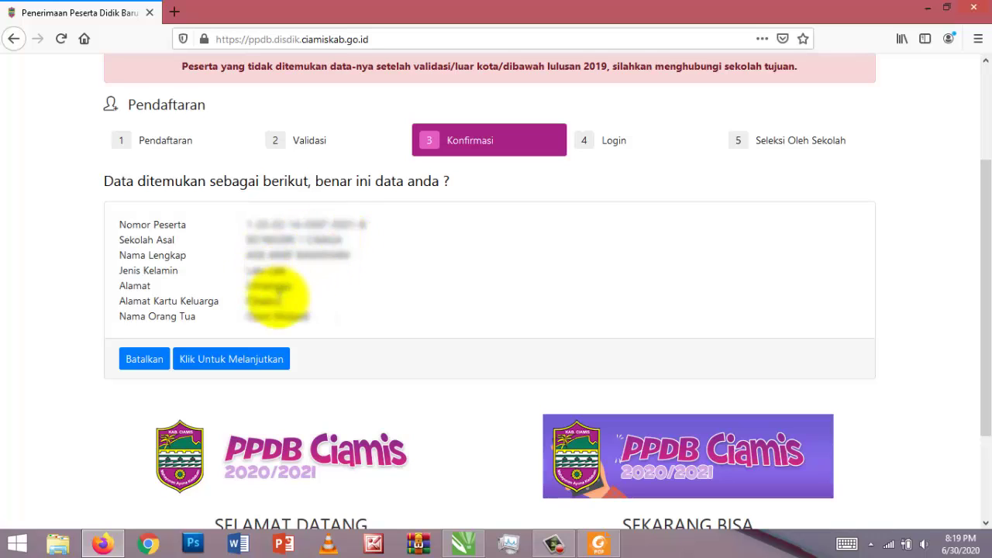
click(238, 359)
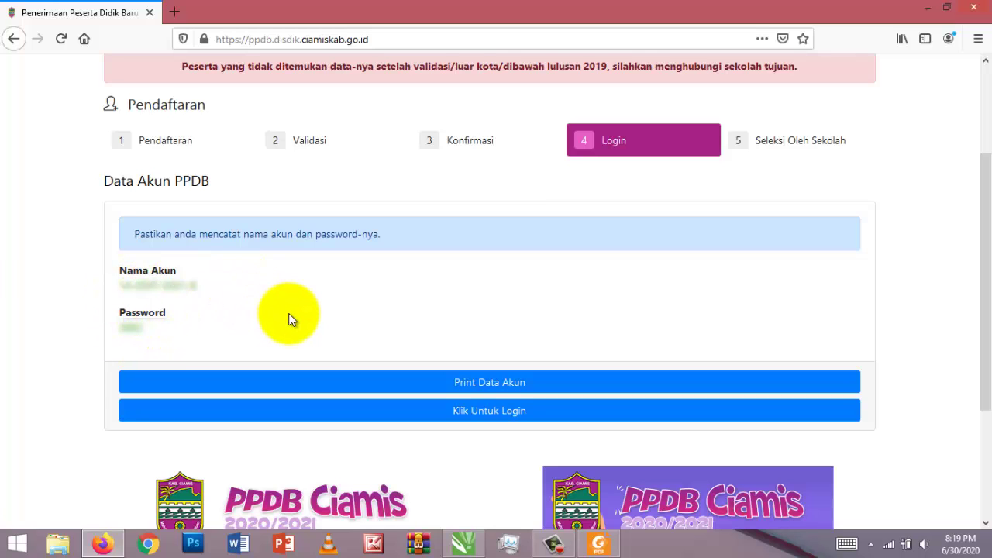
- Open Notepad and copy the account name from the Data Akun PPDB page into a blank note
key(super)
text(notepad)
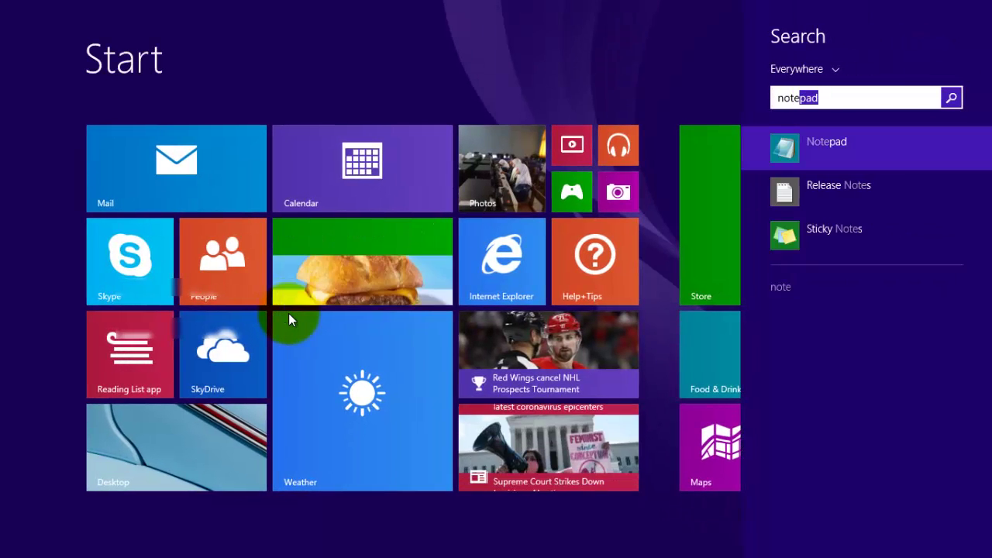
key(Return)
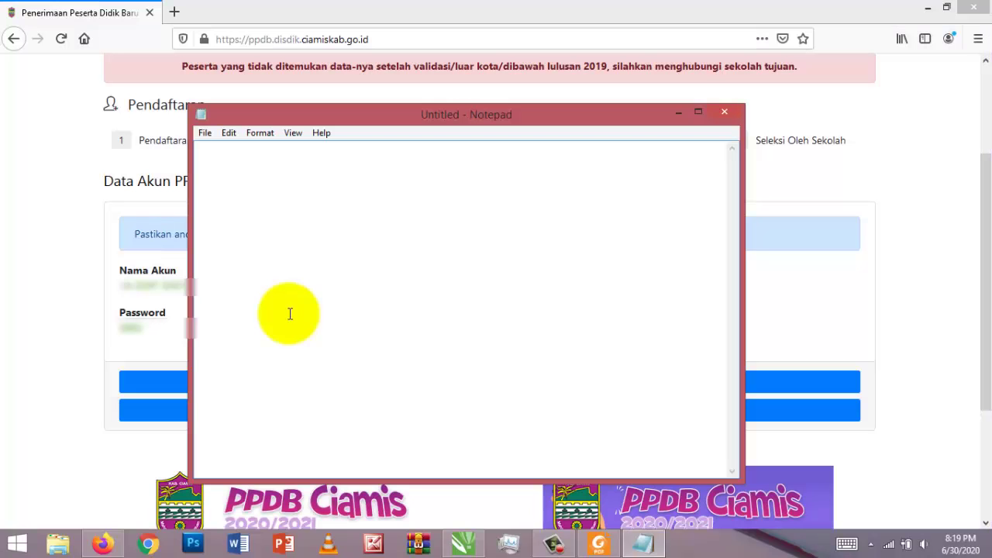
drag(121, 285, 227, 297)
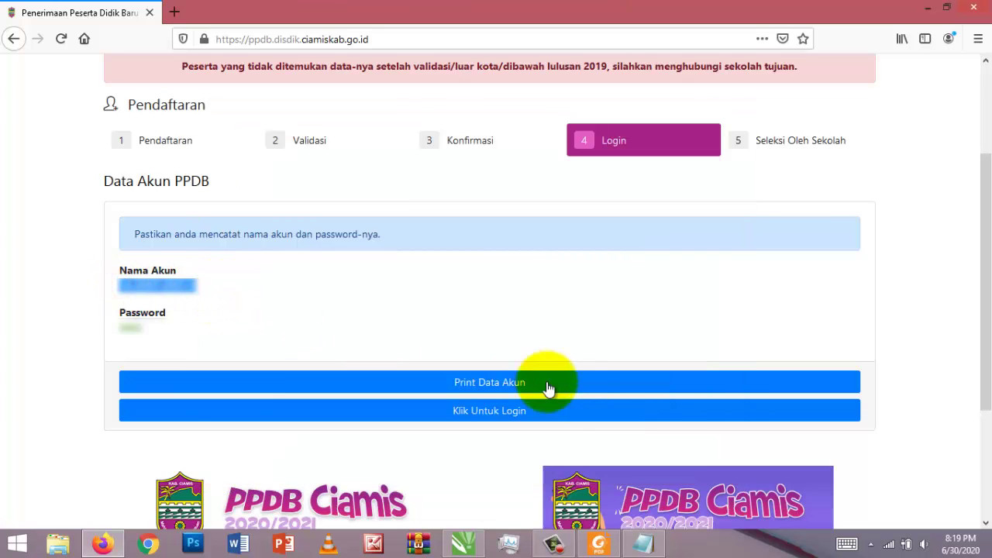
click(643, 543)
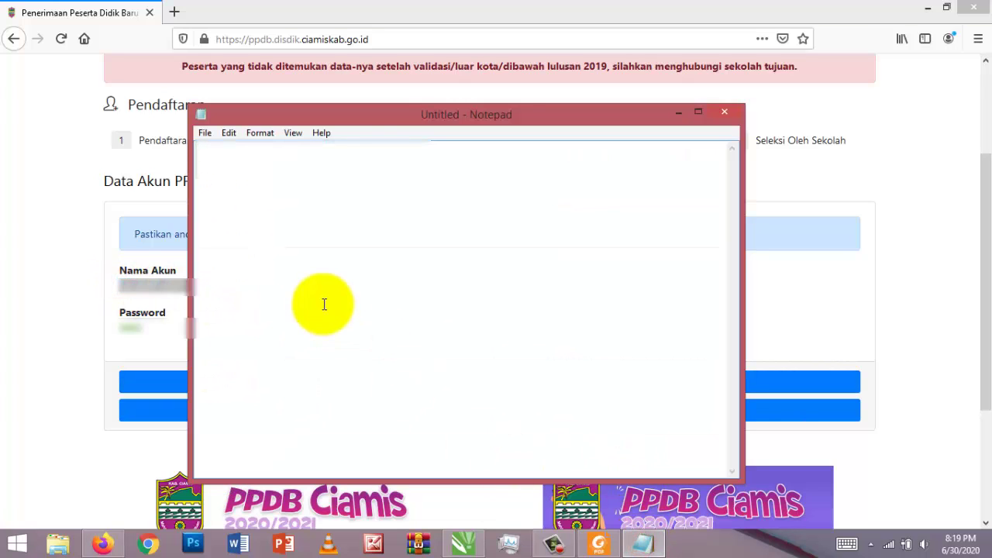
key(ctrl+v)
- Copy the account password into the Notepad note below the account name and return to the Data Akun PPDB page
drag(120, 327, 175, 339)
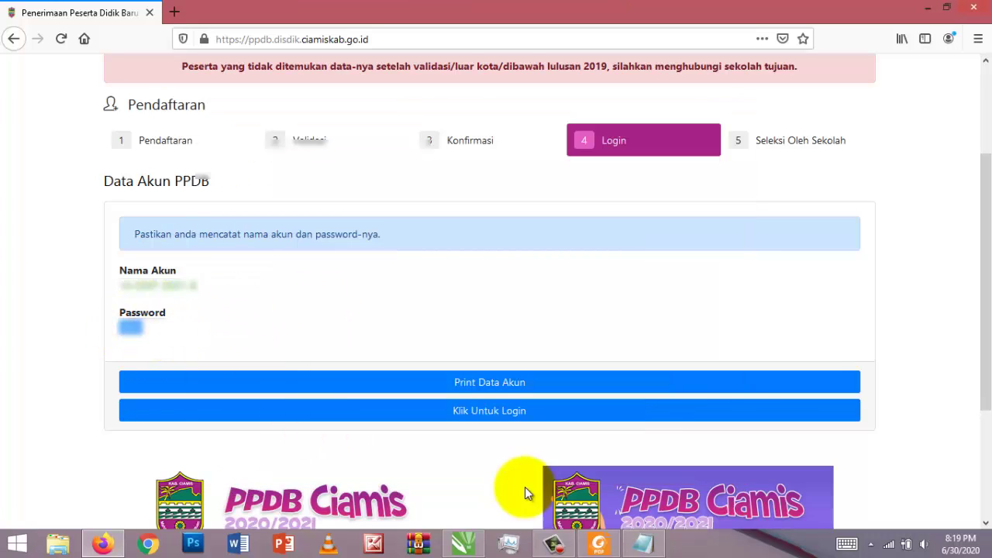
click(640, 541)
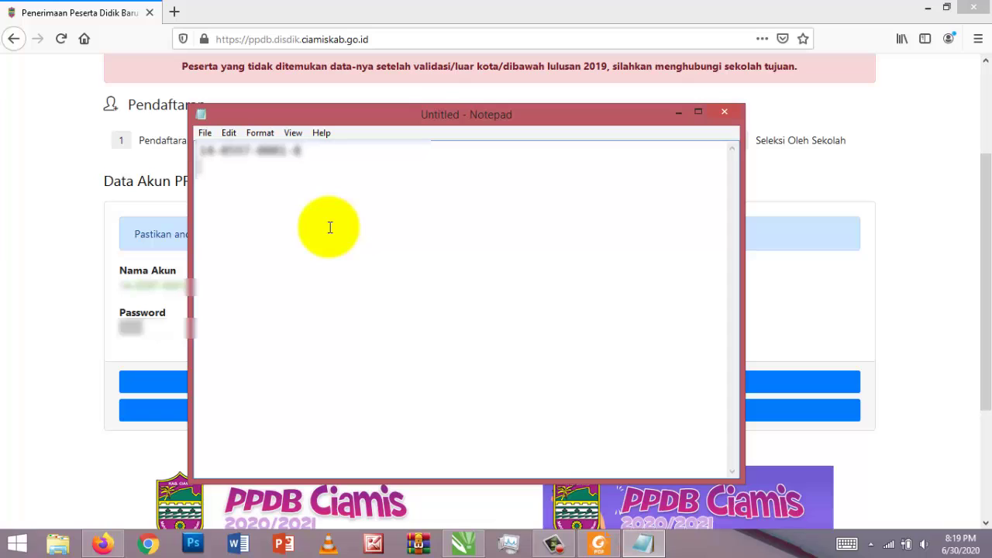
key(ctrl+v)
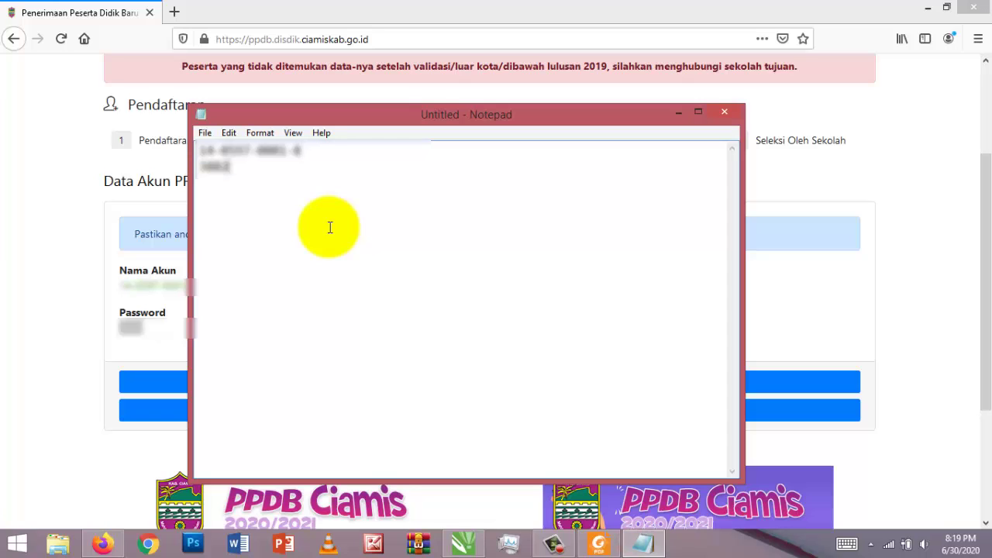
click(52, 226)
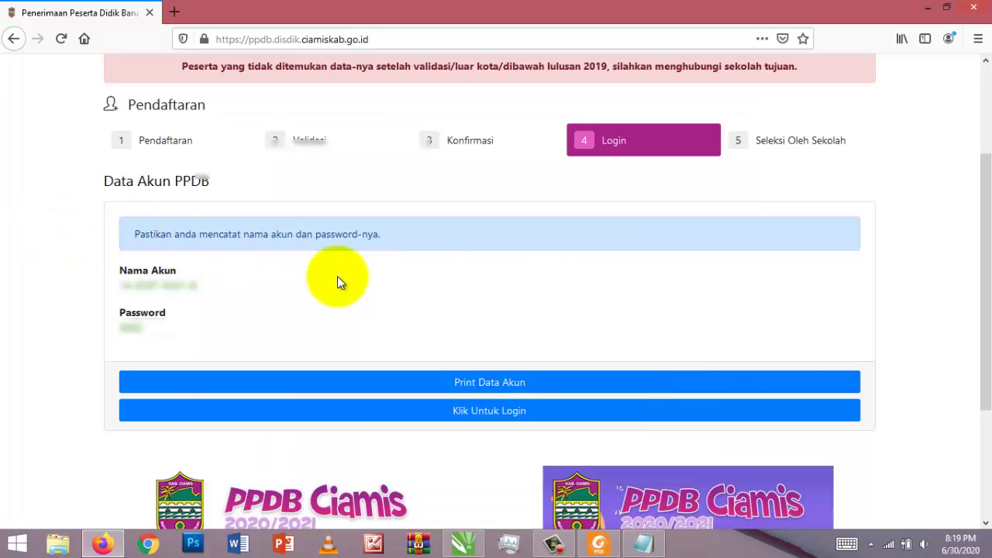
- Log in to the PPDB account and look over the dashboard's No. Telpon Peserta, Biodata and Dokumen Pendukung sections
click(498, 415)
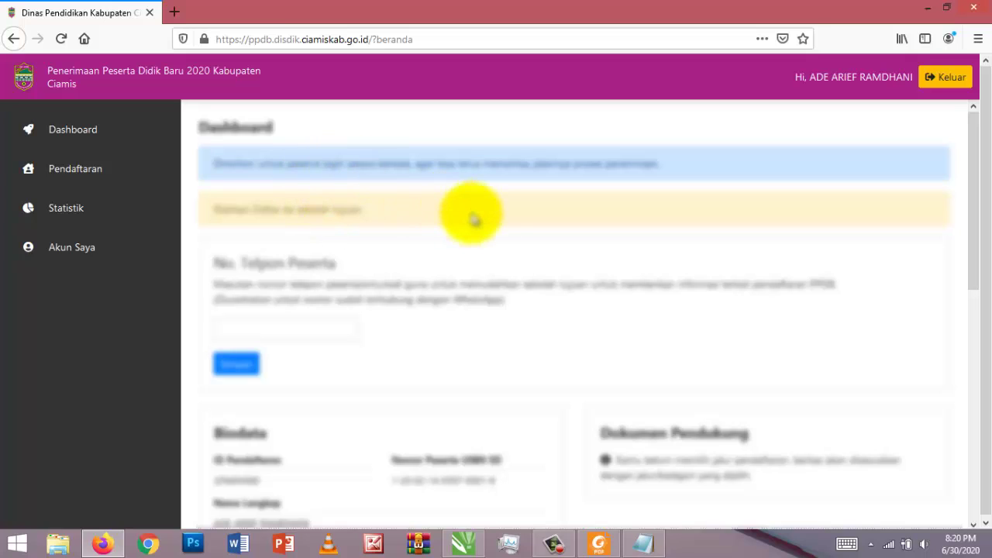
scroll(488, 221, down, 1)
scroll(487, 221, down, 2)
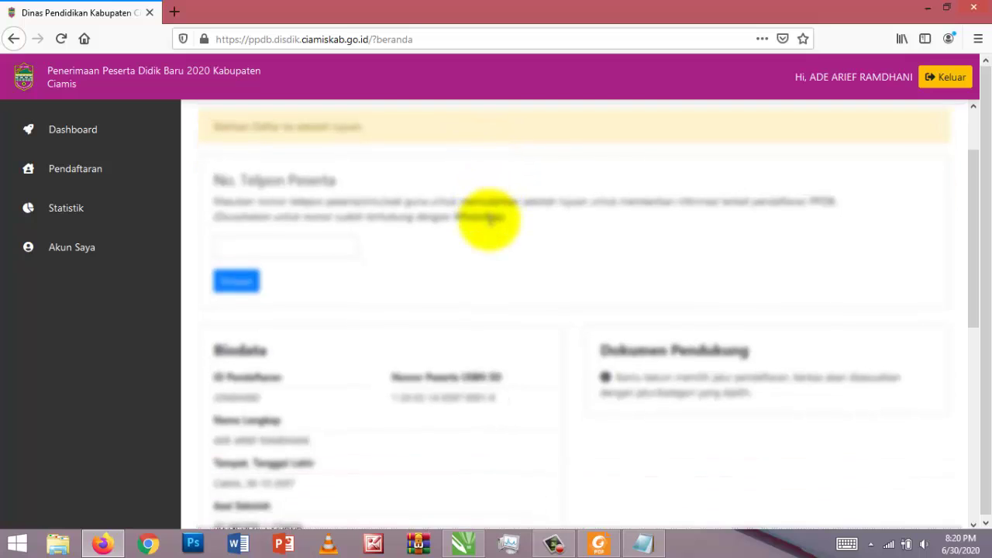
scroll(484, 217, up, 2)
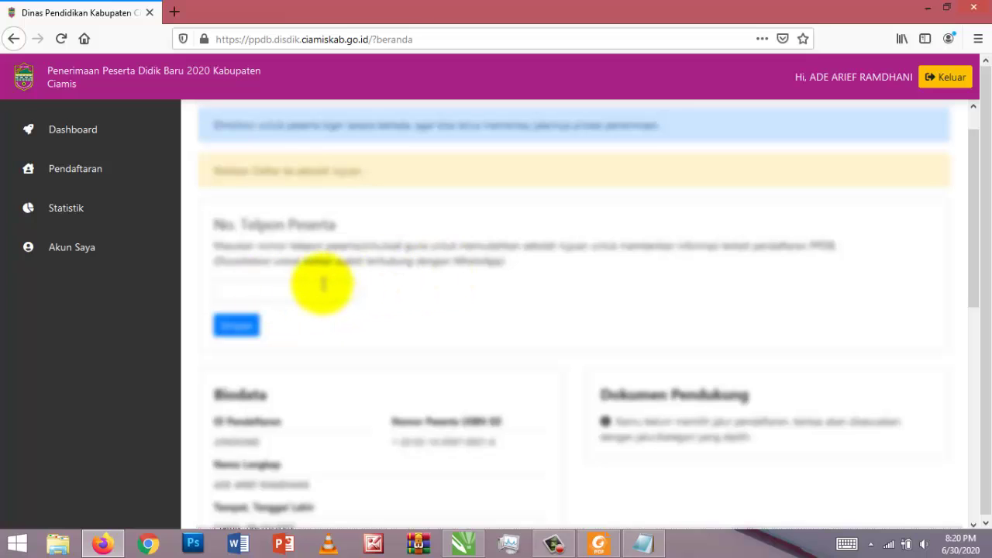
- Enter the participant's phone number in the No. Telpon Peserta section and save it
scroll(319, 279, down, 5)
scroll(319, 279, up, 3)
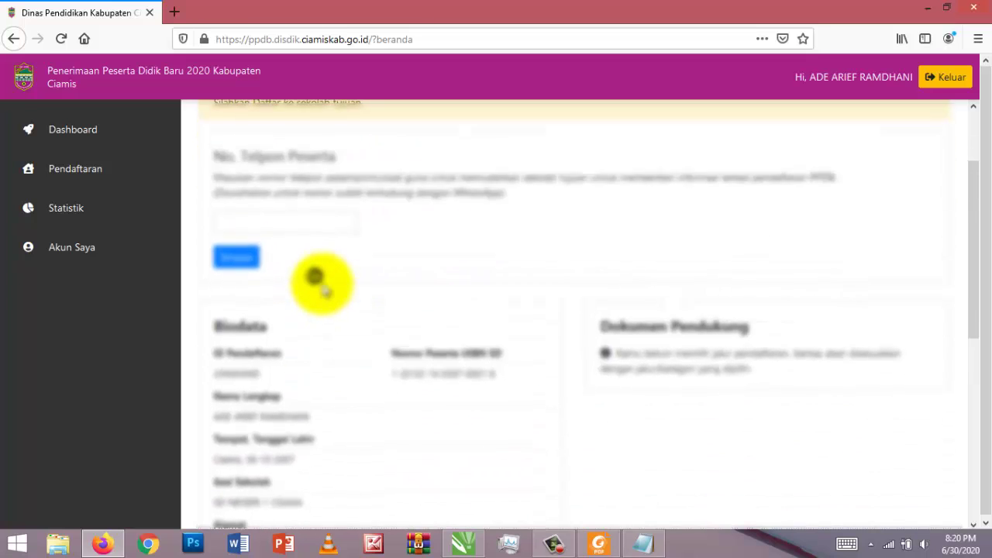
scroll(324, 288, up, 2)
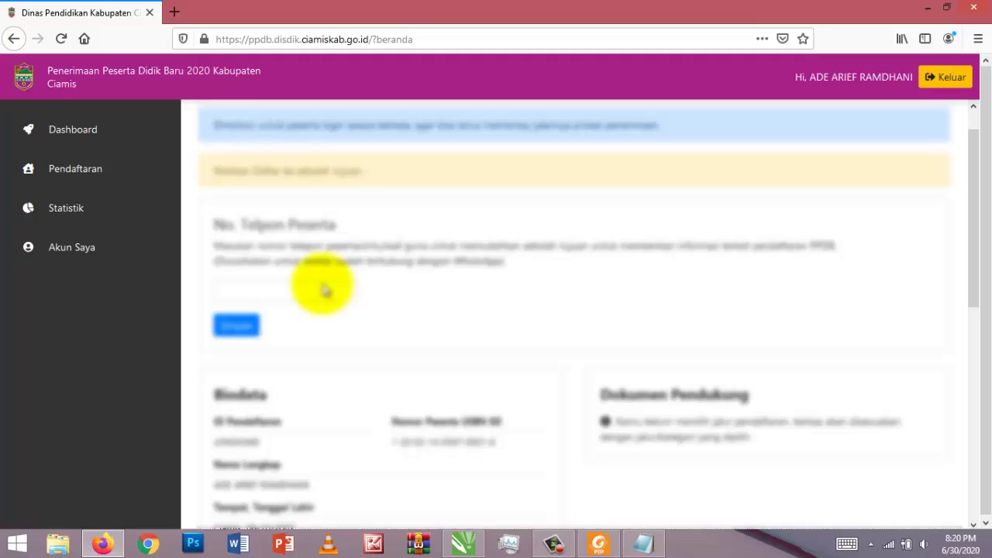
click(305, 289)
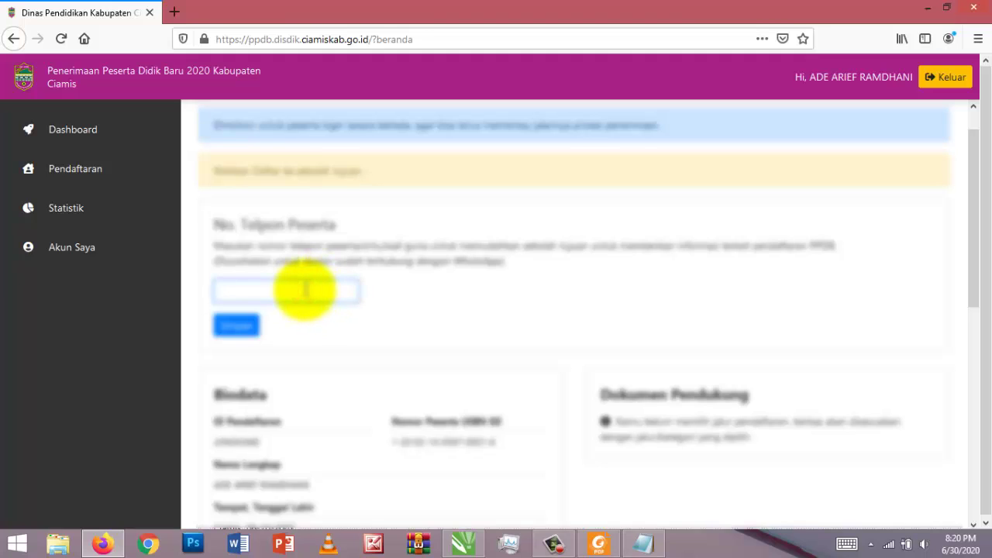
click(836, 77)
click(258, 288)
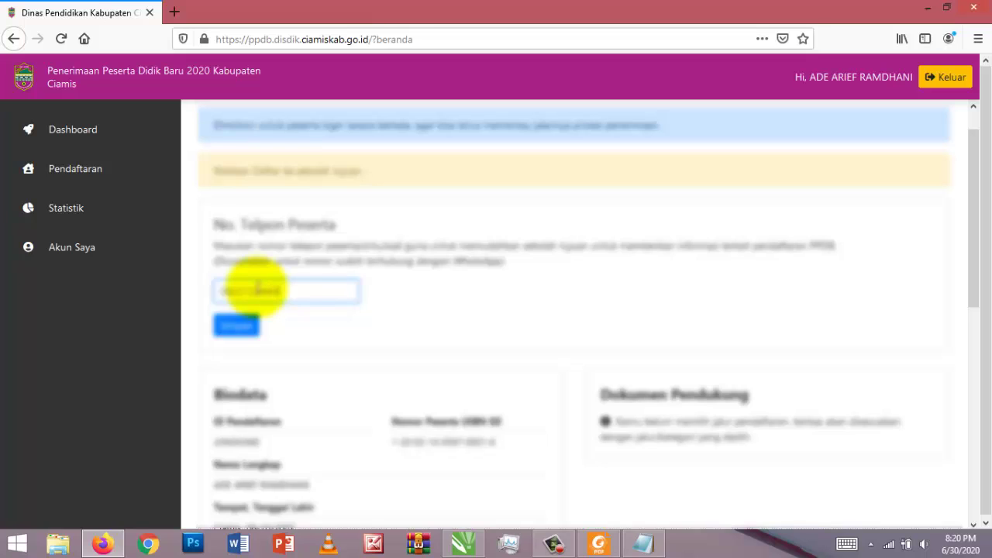
click(239, 329)
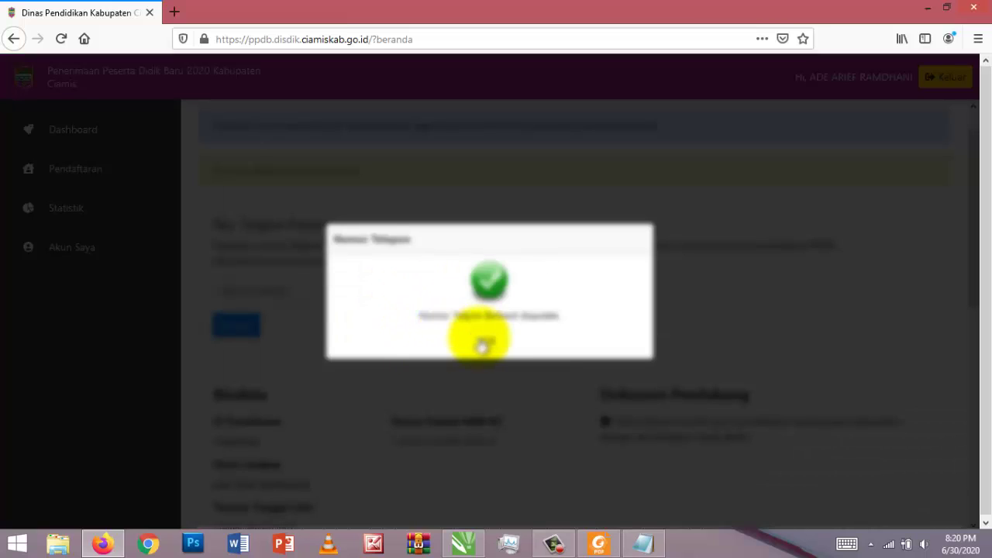
click(486, 343)
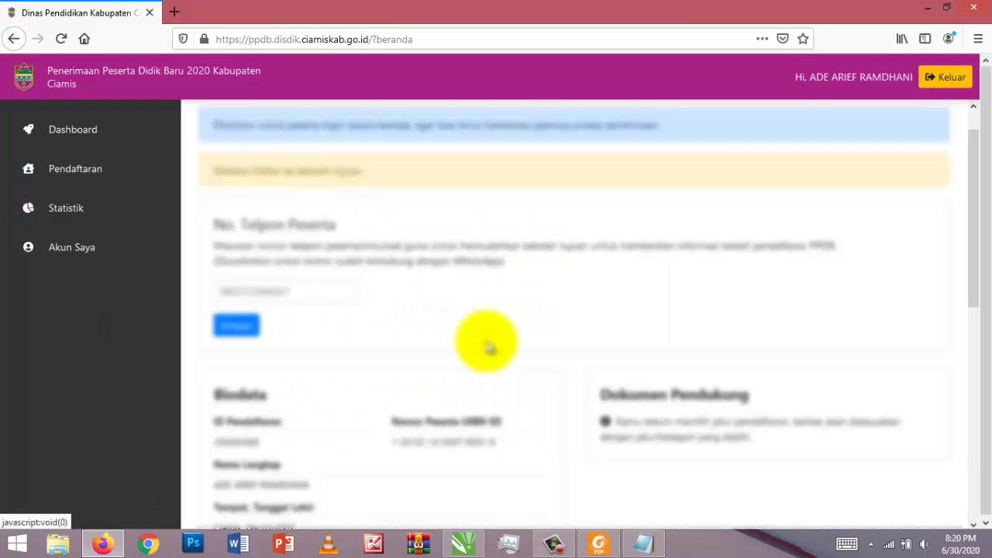
- Look through the dashboard's Biodata and Informasi PPDB sections, including the category, registration date and destination school entries
scroll(543, 282, down, 4)
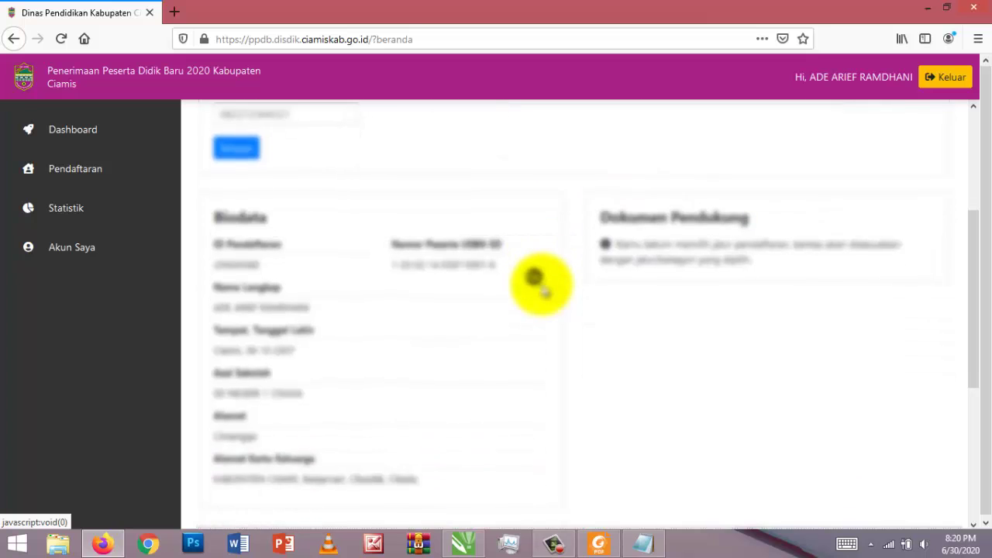
scroll(542, 287, down, 6)
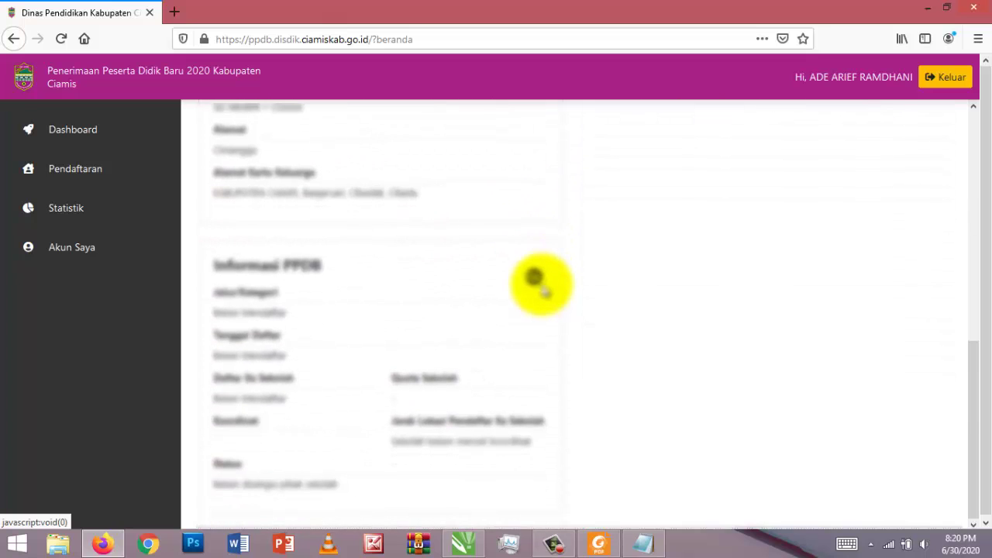
scroll(542, 285, up, 10)
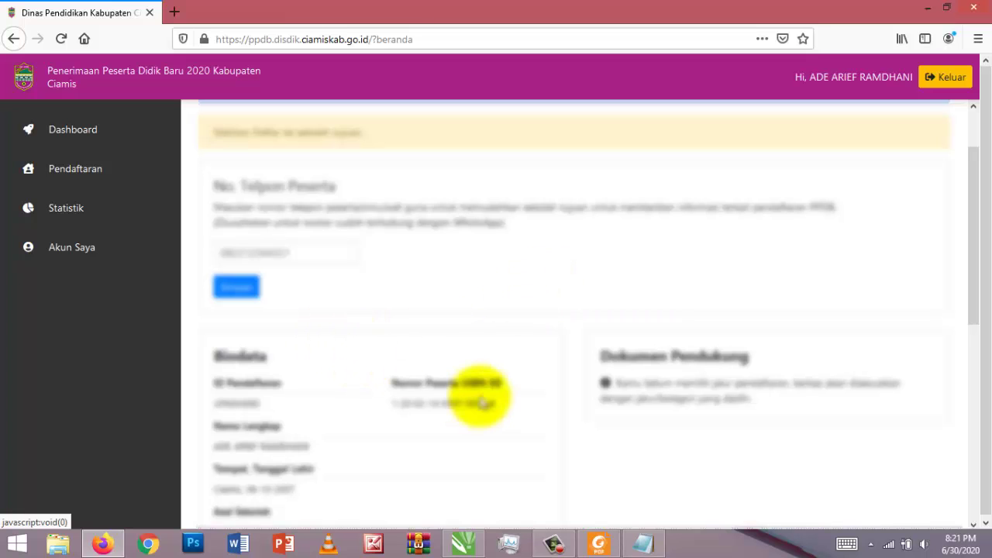
scroll(481, 399, down, 8)
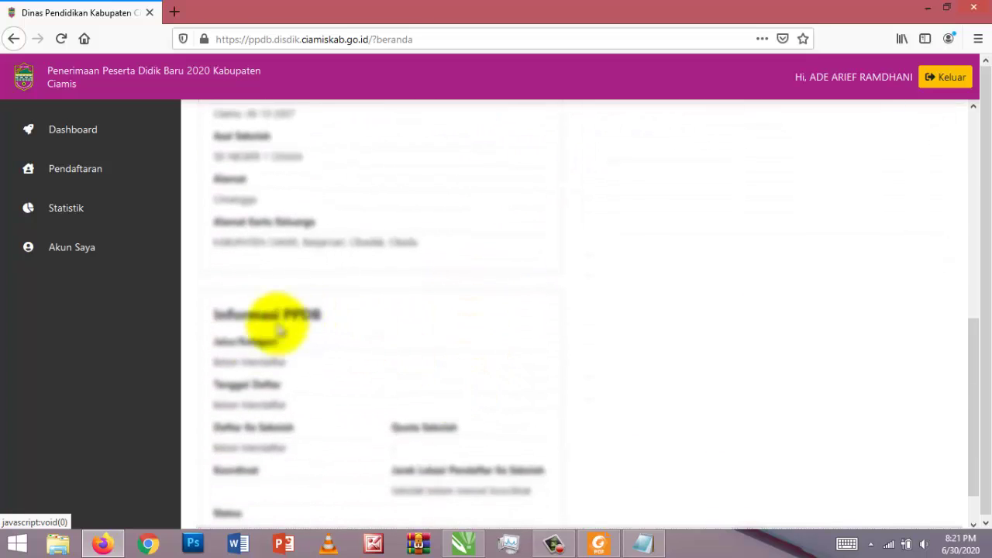
click(314, 390)
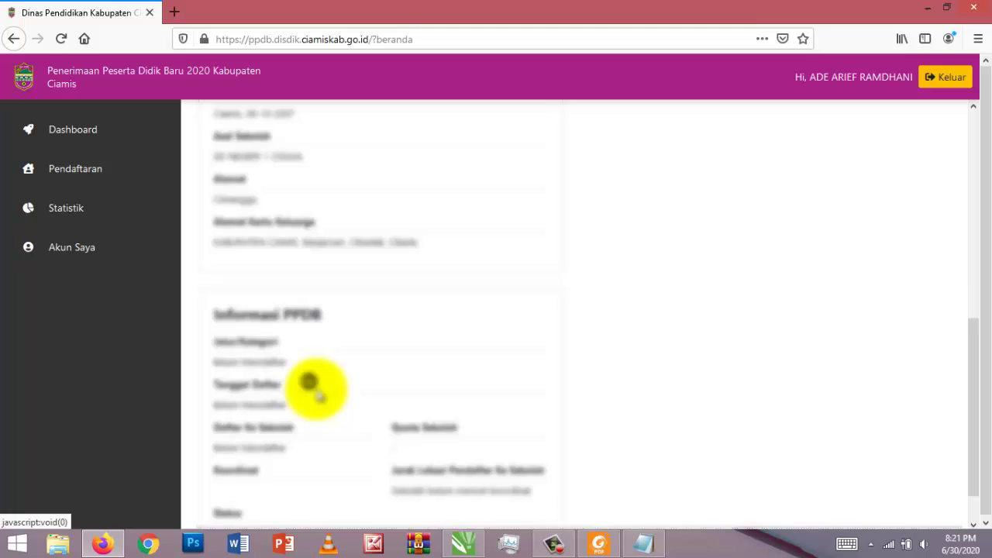
scroll(312, 386, down, 1)
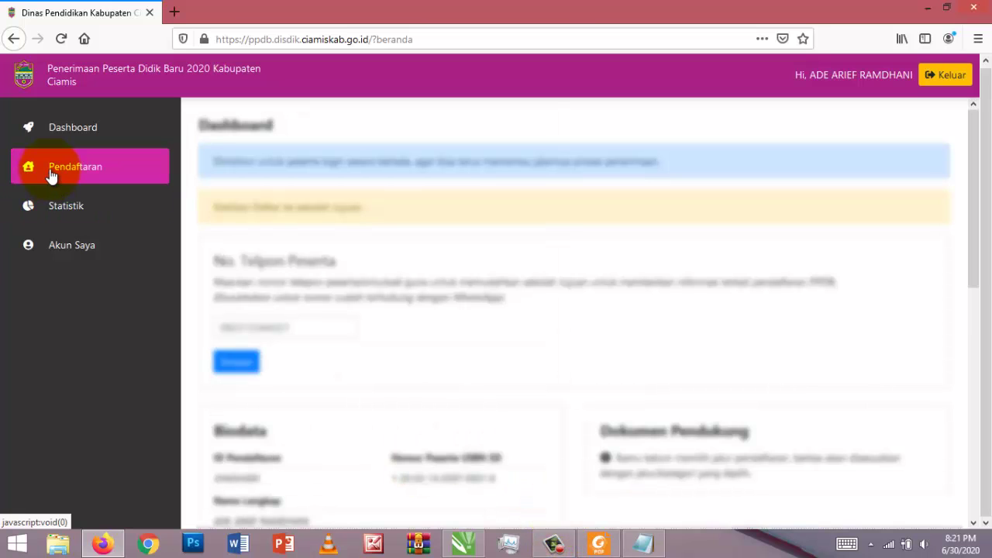
- Open the Pendaftaran page and choose 0050. SMP NEGERI 1 CISAGA as the Sekolah Tujuan
click(73, 177)
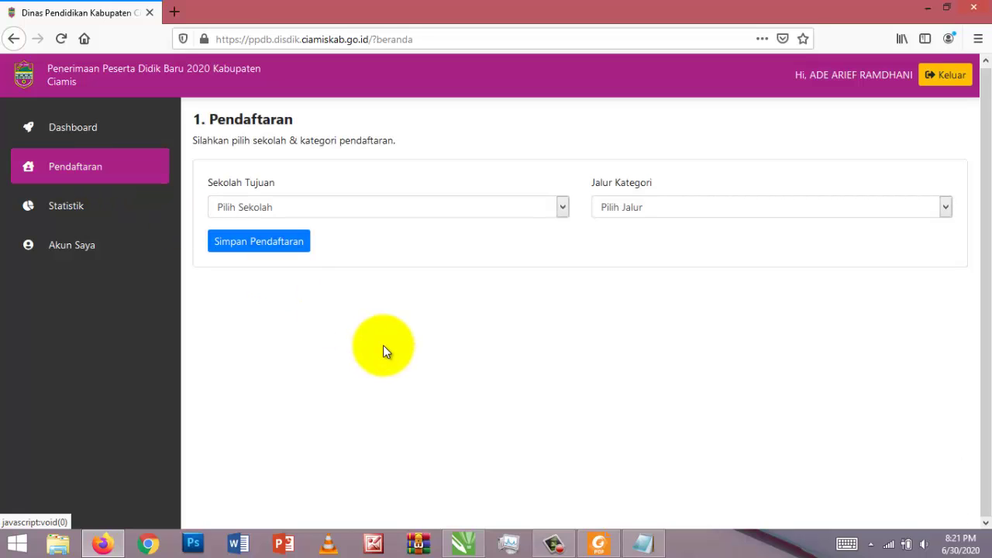
click(564, 208)
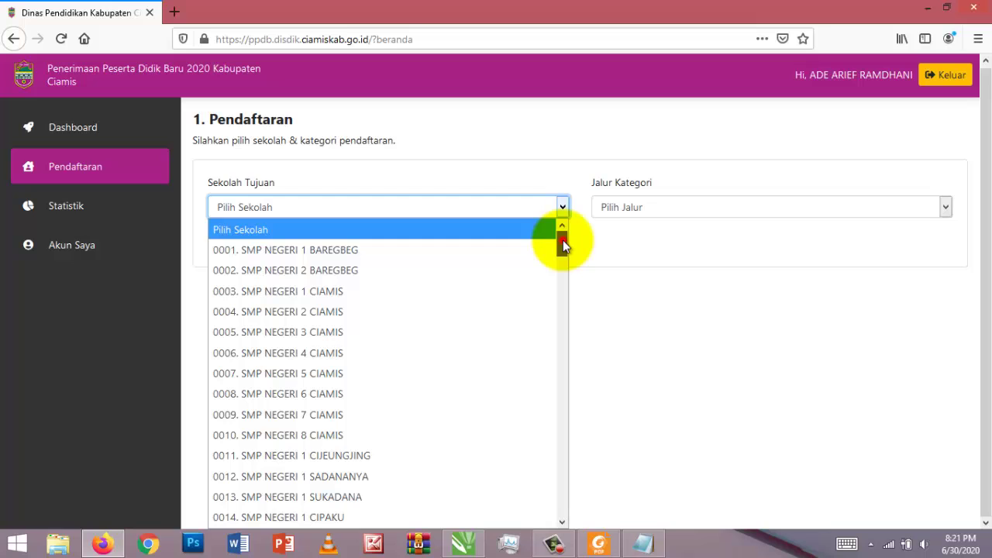
drag(562, 240, 560, 325)
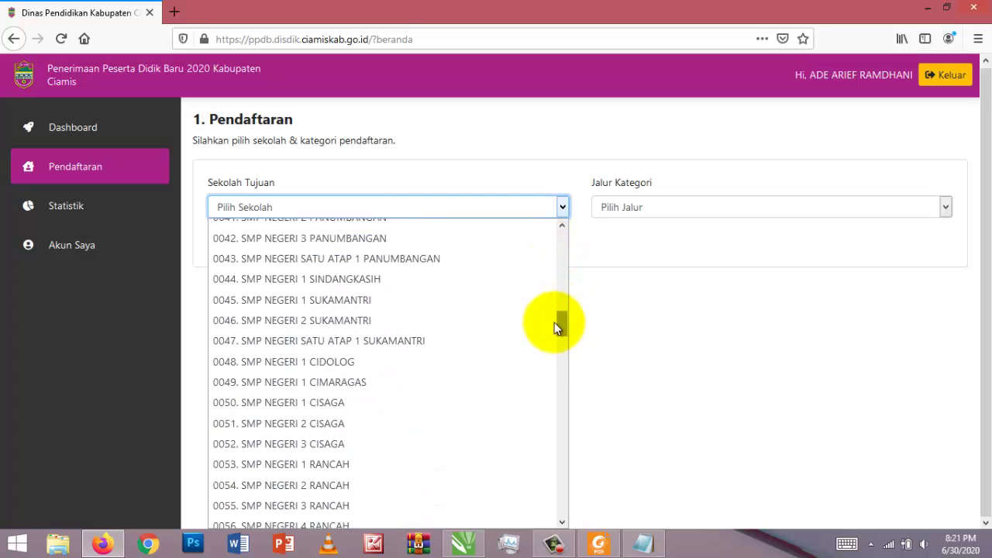
click(370, 402)
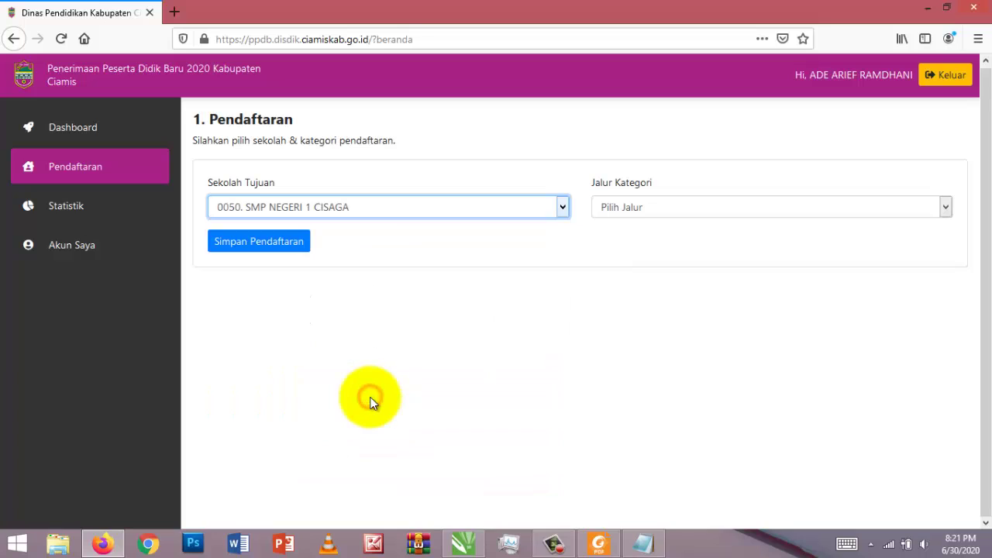
- Set the Jalur Kategori to Zonasi and save the school registration
click(637, 215)
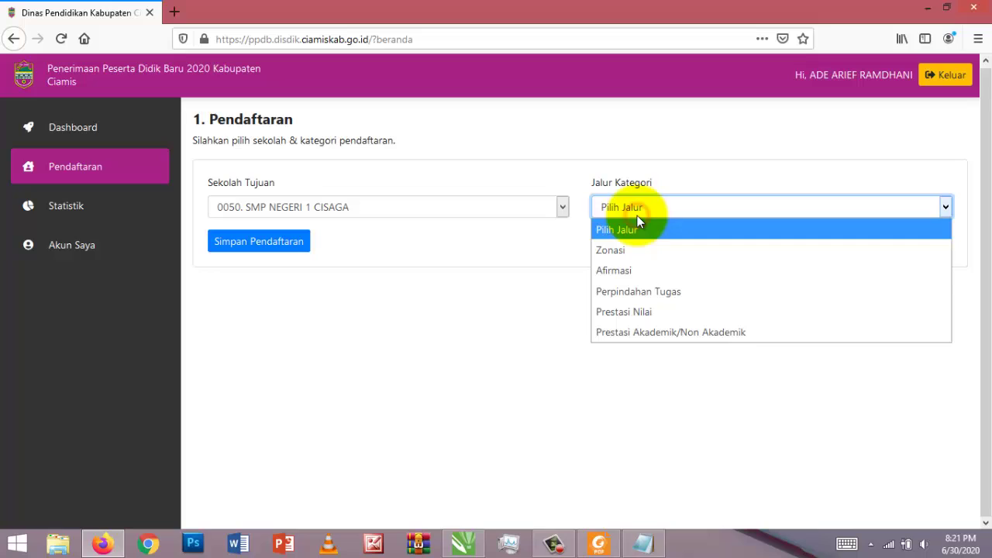
click(651, 256)
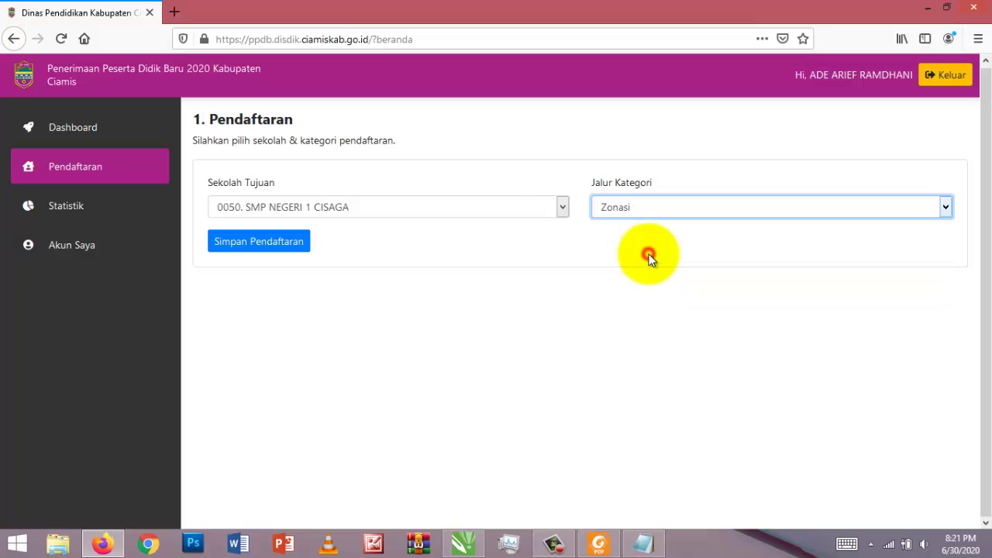
click(282, 246)
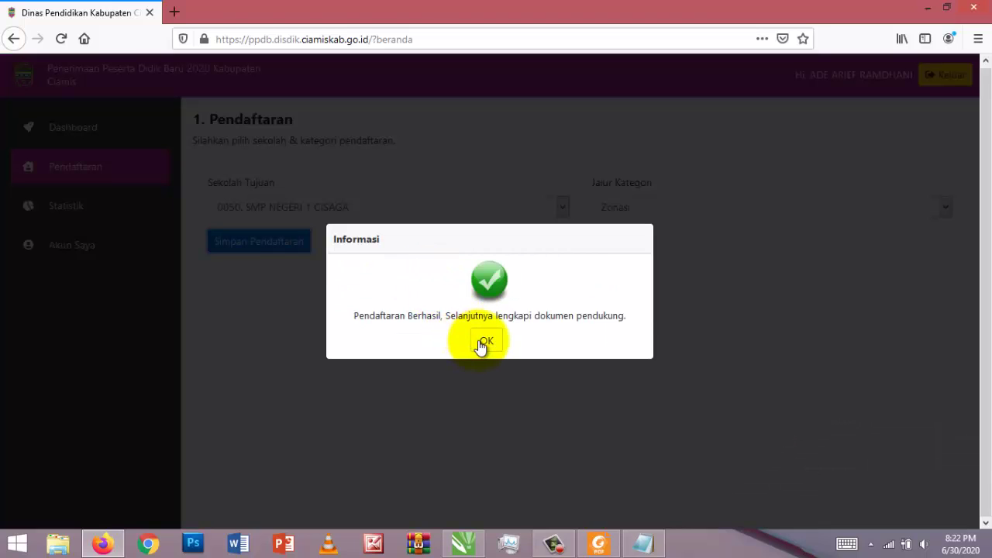
click(481, 341)
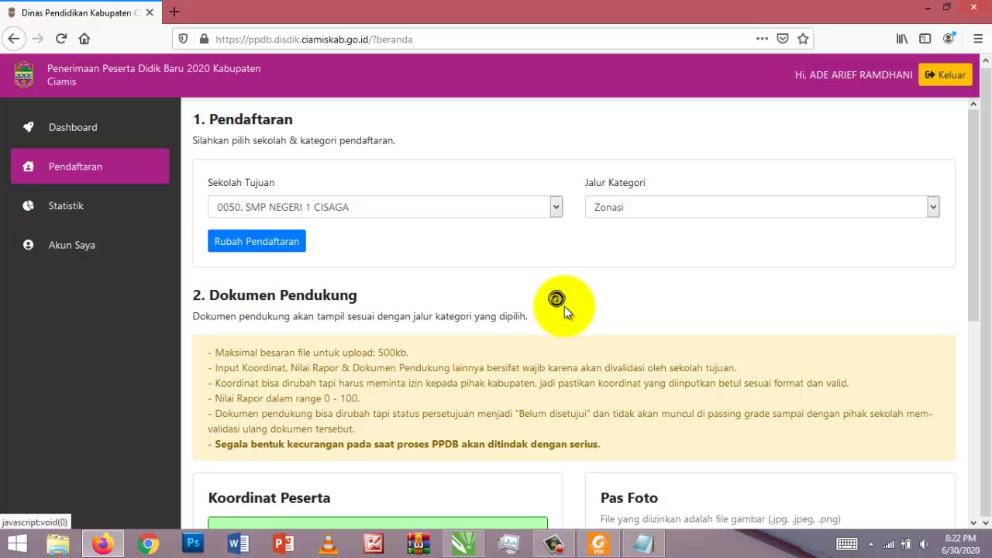
- Examine the Dokumen Pendukung requirements and the Koordinat Peserta, Pas Foto and Kartu Keluarga upload sections
scroll(564, 306, down, 2)
scroll(564, 306, down, 4)
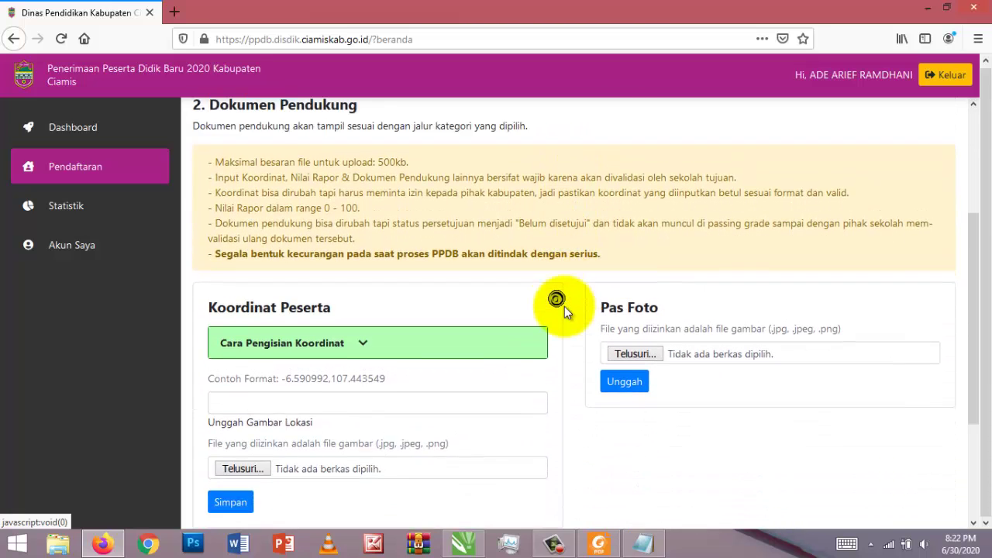
scroll(564, 306, down, 4)
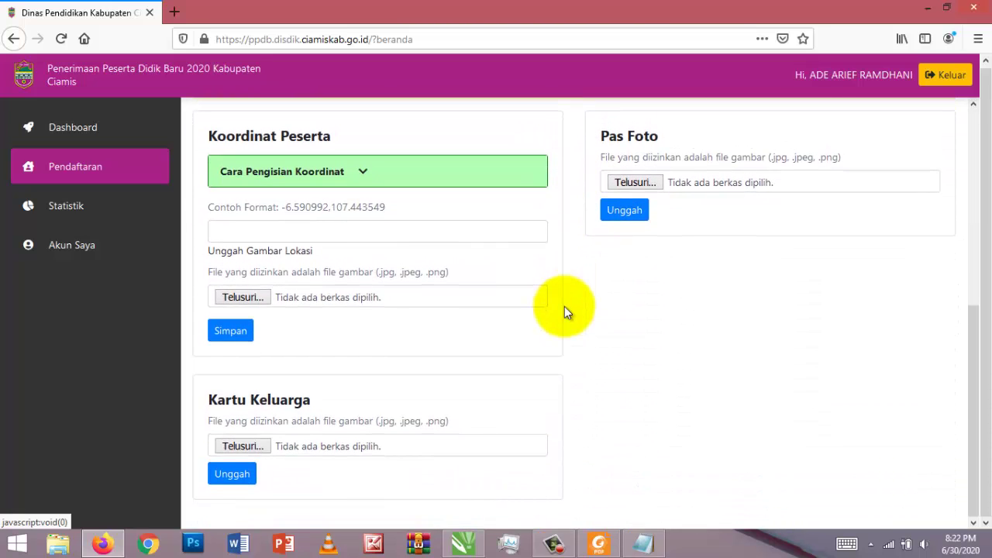
scroll(565, 306, up, 6)
scroll(564, 306, up, 2)
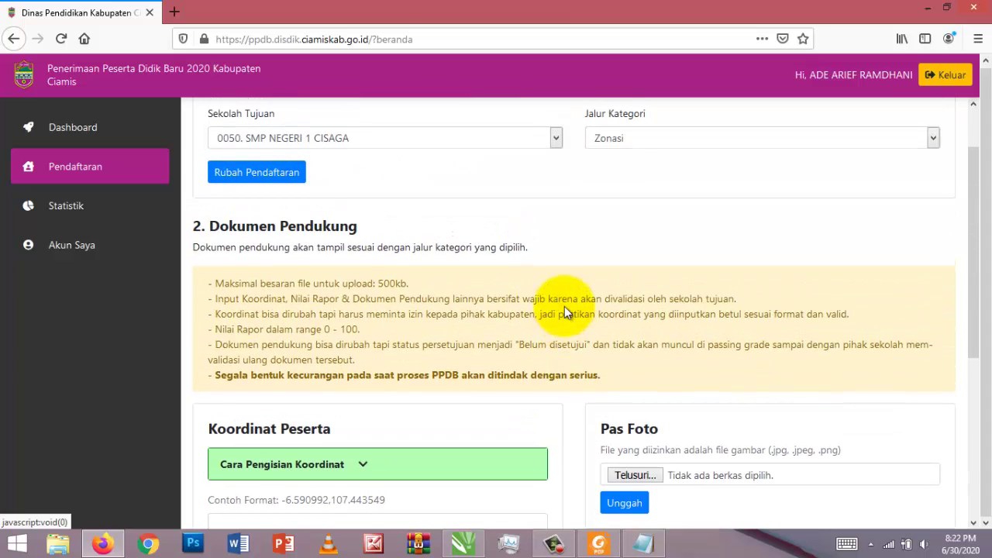
scroll(564, 306, up, 2)
scroll(564, 306, down, 5)
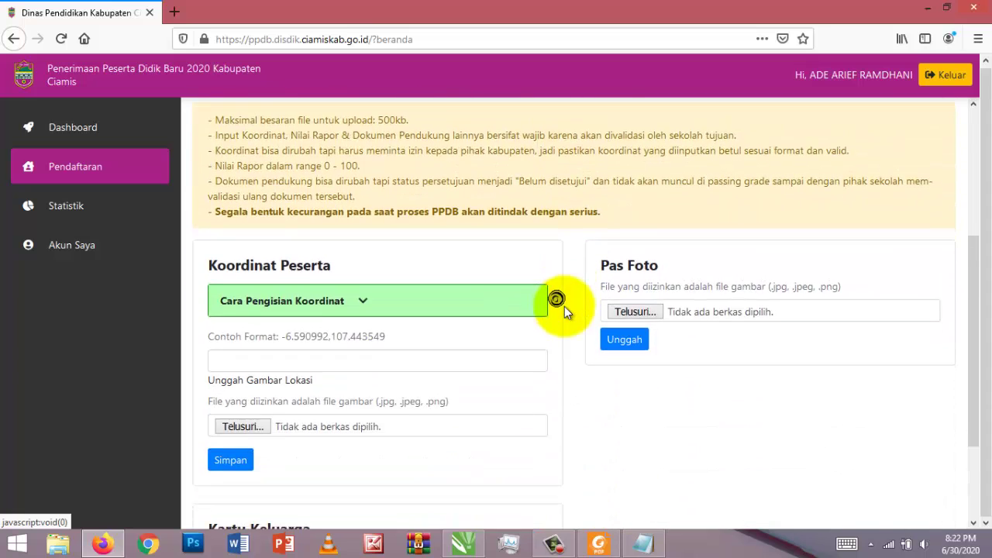
scroll(564, 306, down, 3)
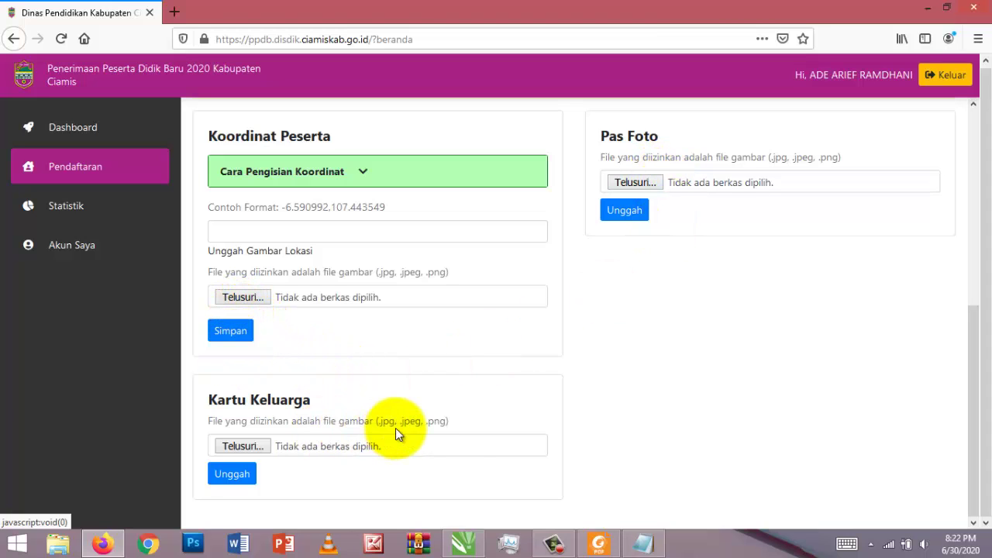
scroll(757, 272, up, 3)
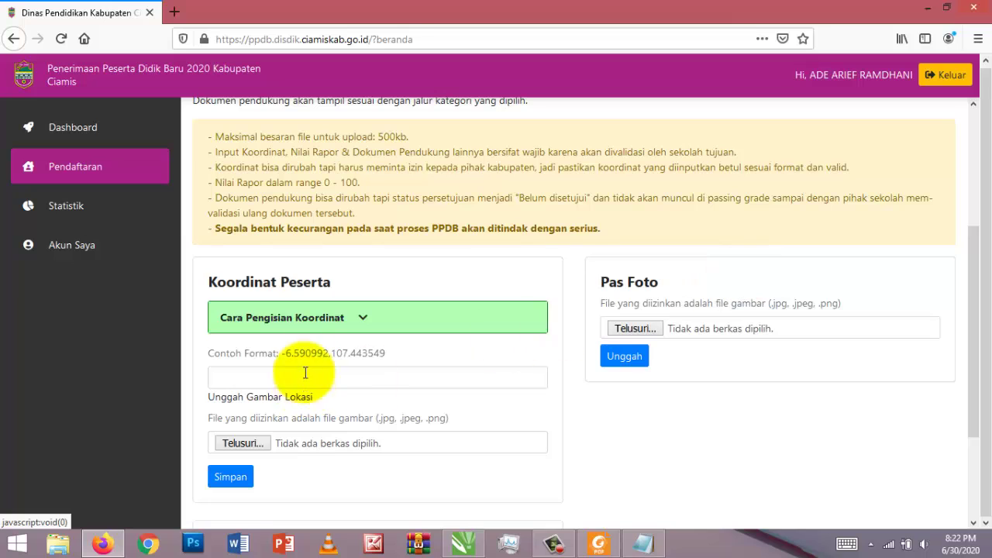
click(321, 319)
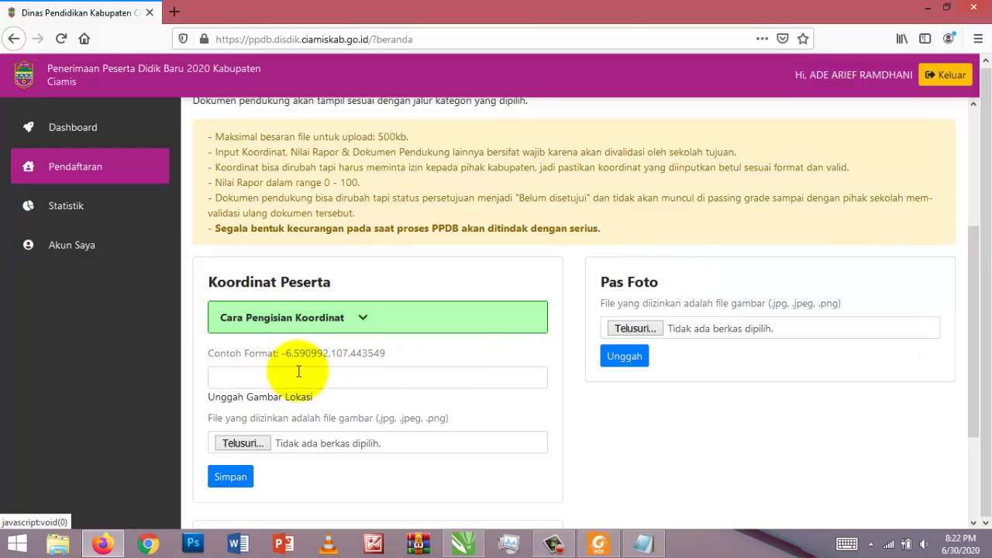
- Search Google for "google maps" in a new browser tab and open the Maps view
click(176, 13)
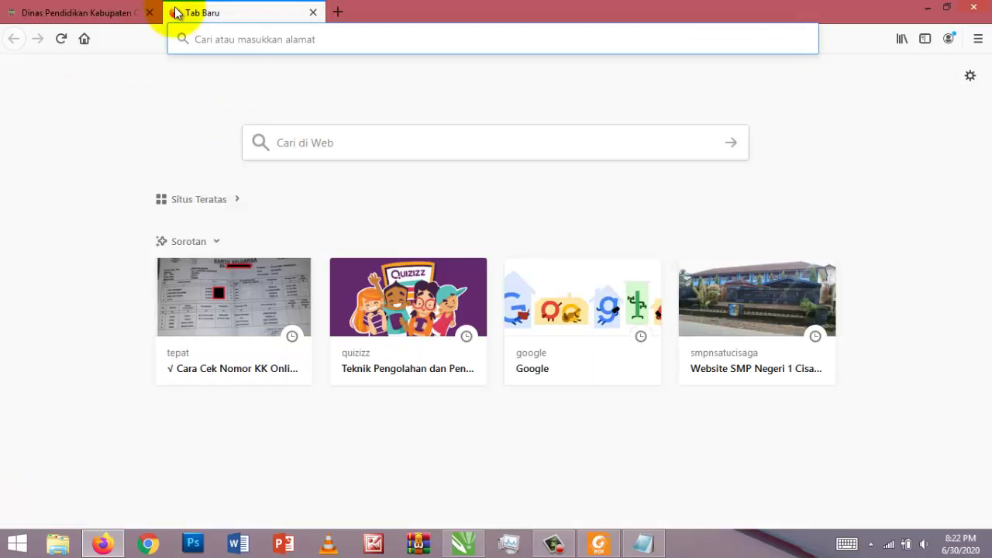
text(google.com/)
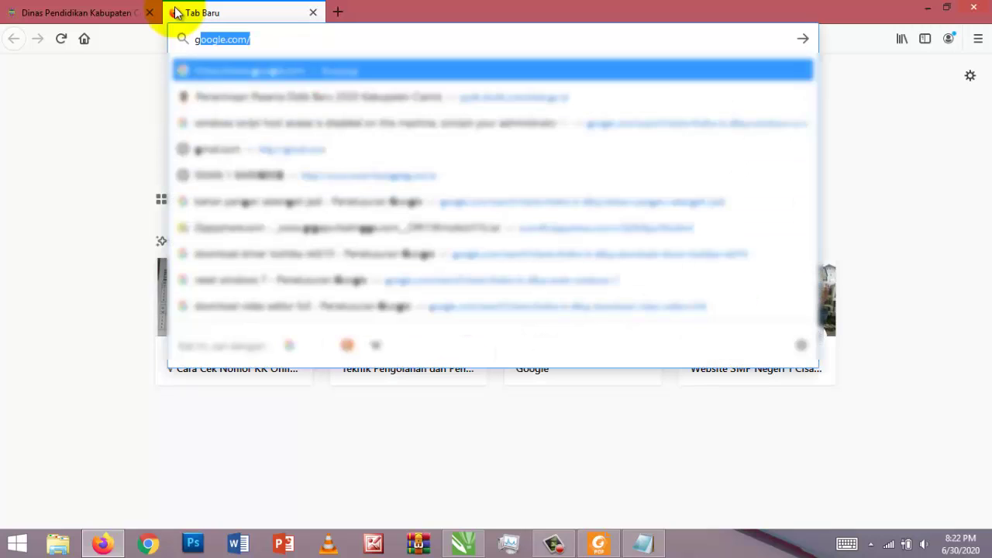
key(Return)
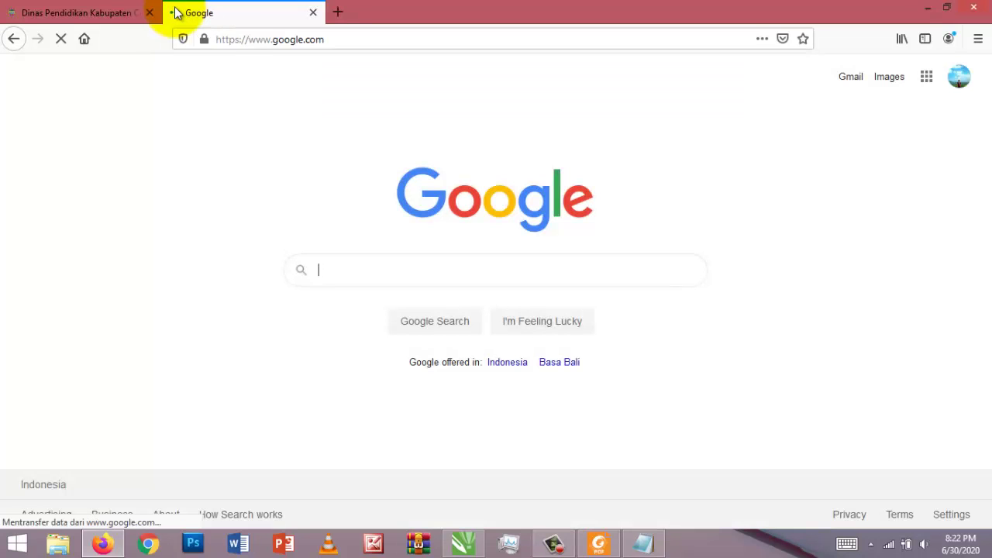
text(googl)
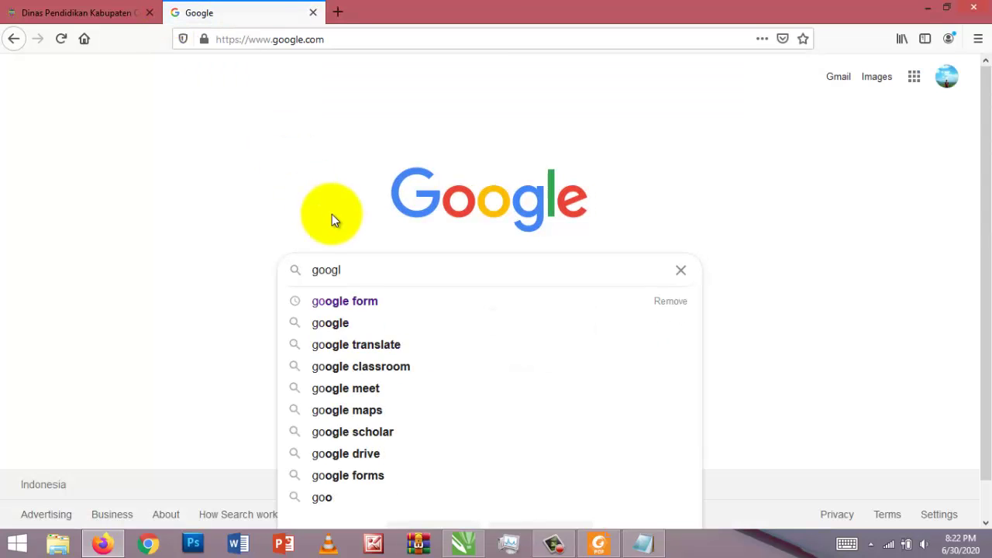
text(e maps)
key(Return)
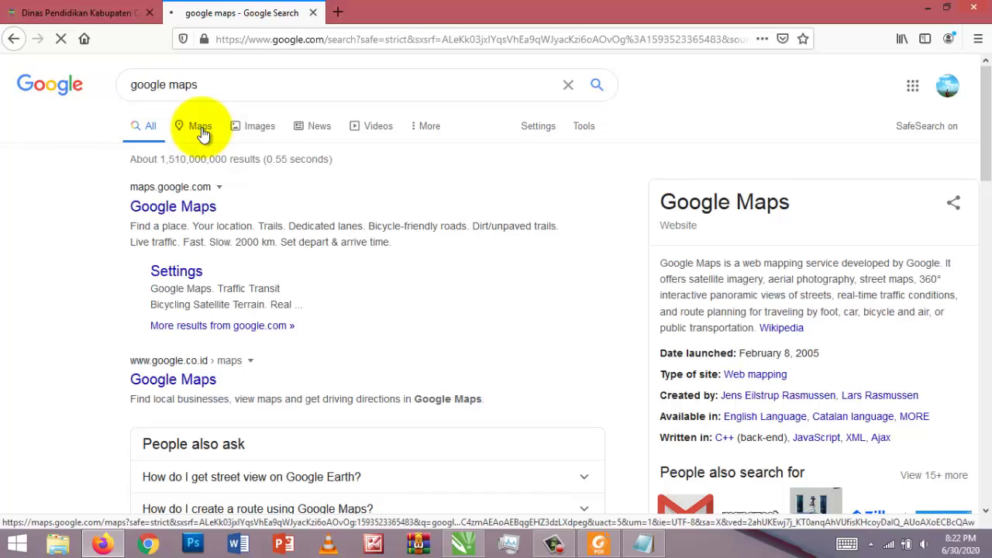
click(203, 134)
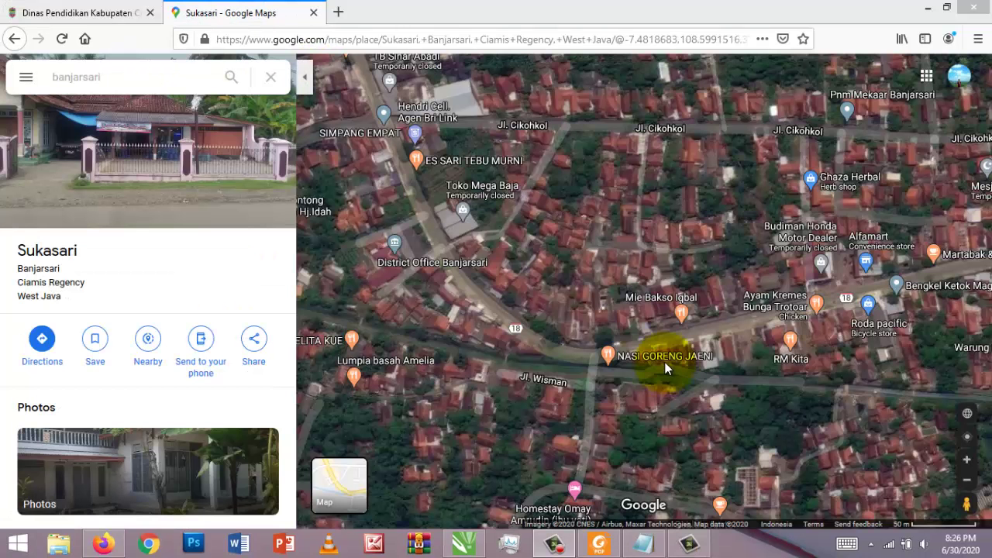
drag(735, 189, 674, 219)
click(968, 438)
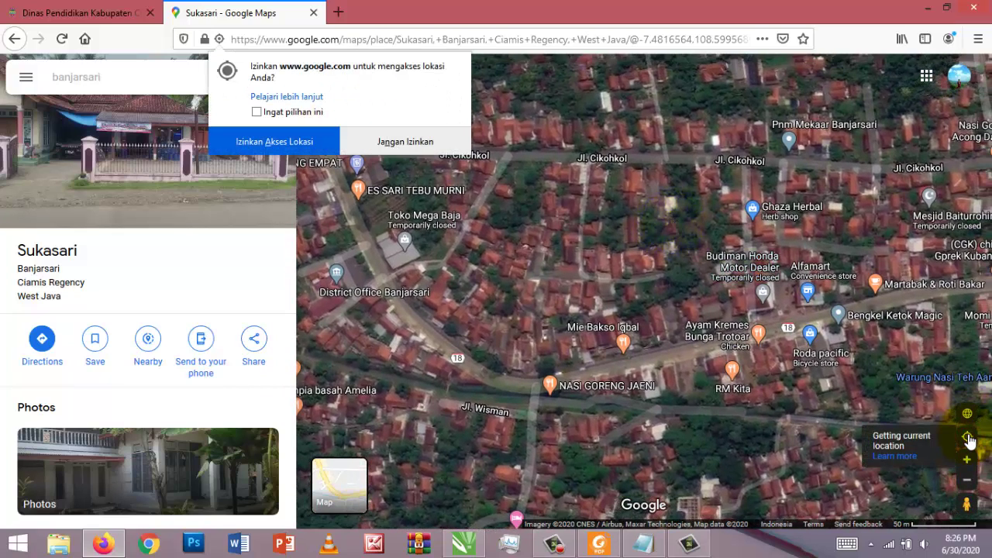
click(967, 458)
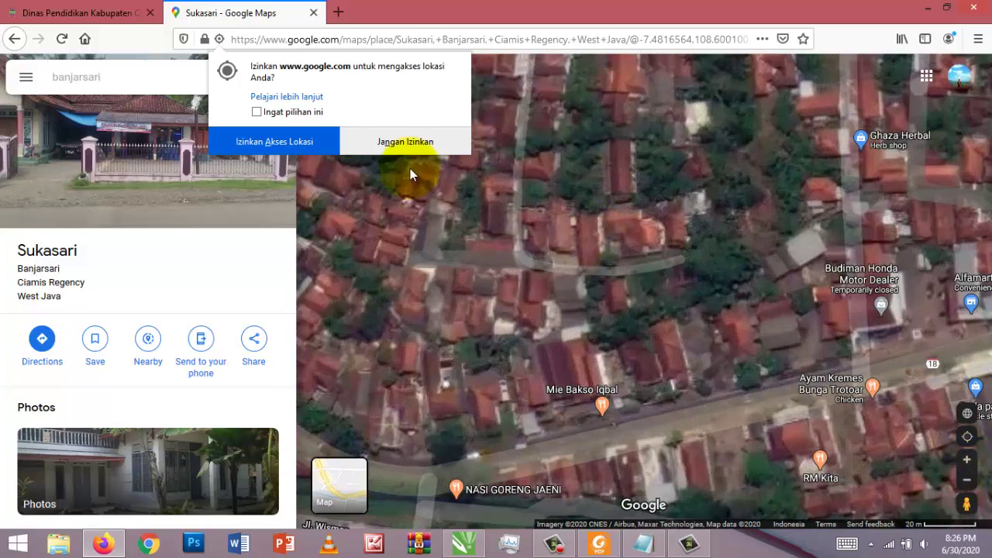
click(389, 144)
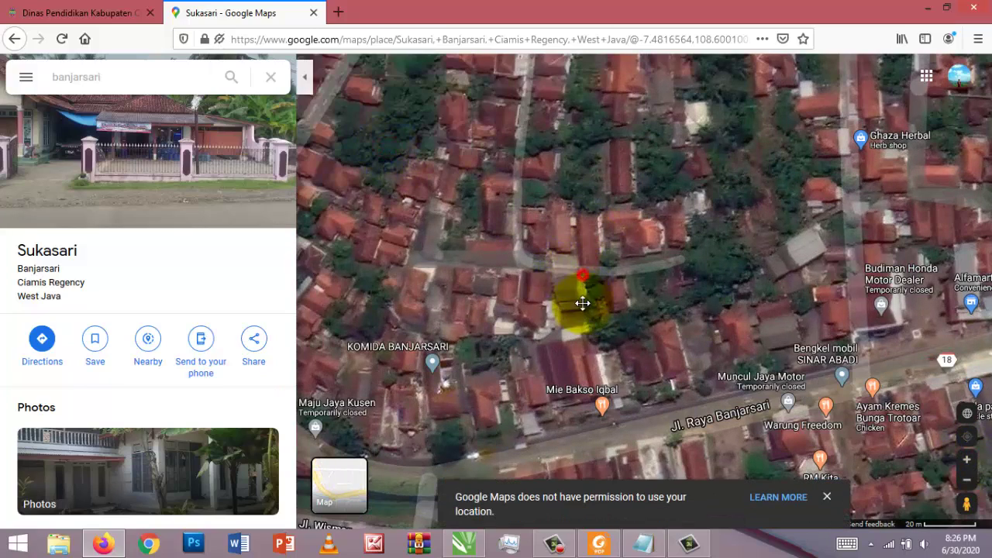
- Look up what is at the building north of the lane, above the KOMIDA BANJARSARI marker on the satellite map
drag(582, 303, 581, 344)
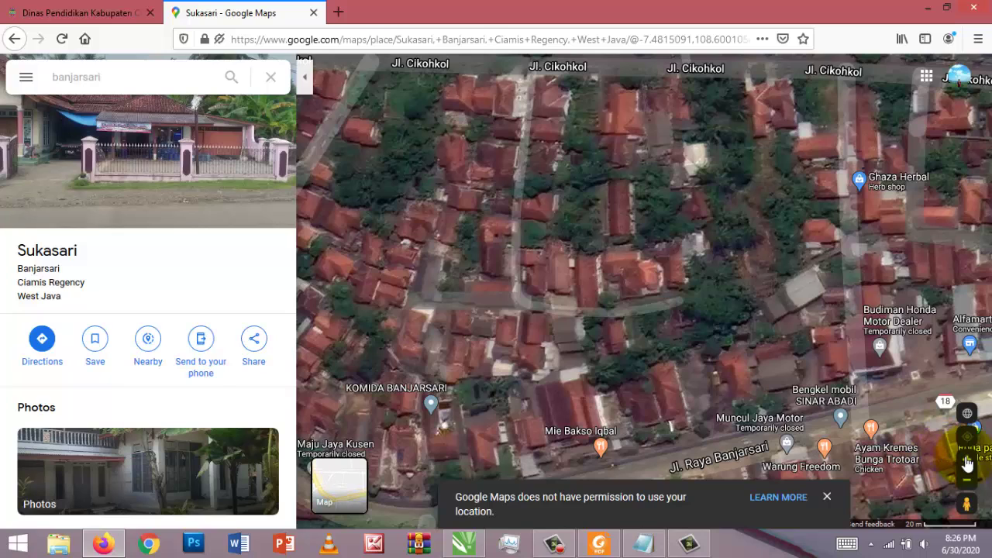
click(966, 459)
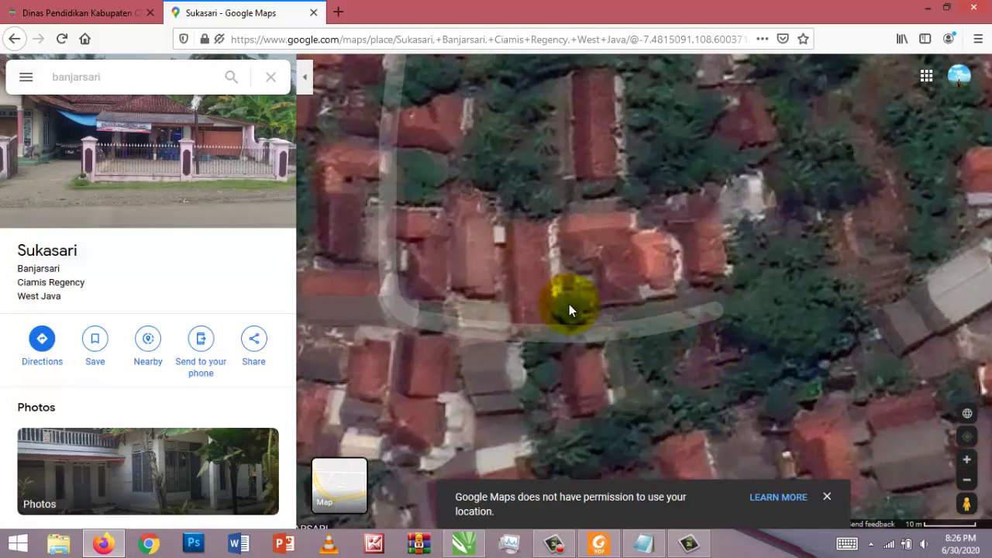
click(966, 462)
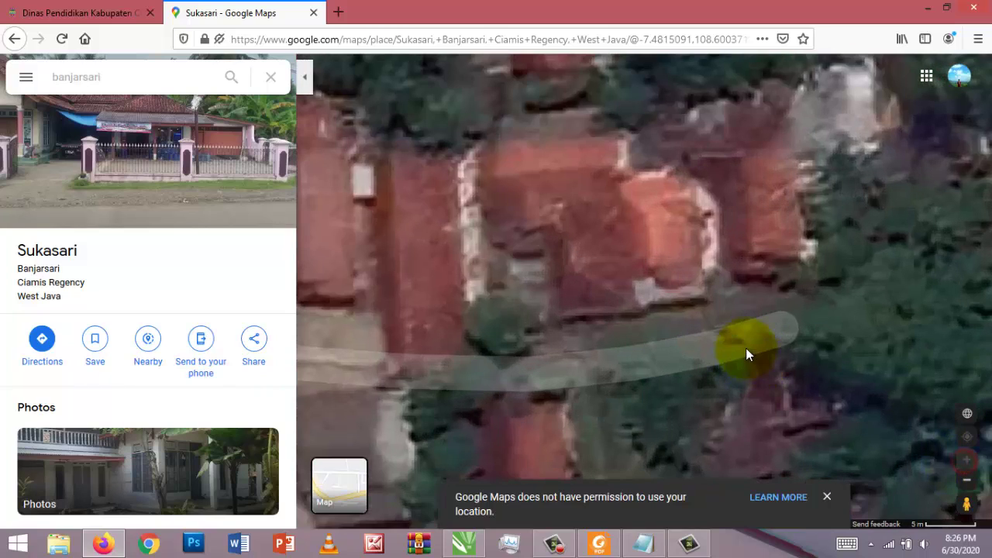
click(966, 482)
click(966, 482)
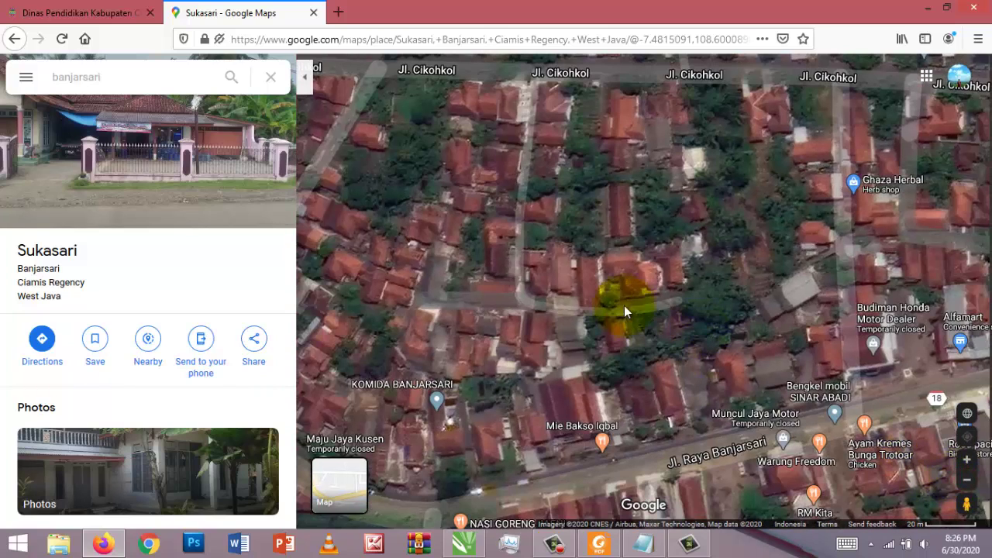
right_click(495, 264)
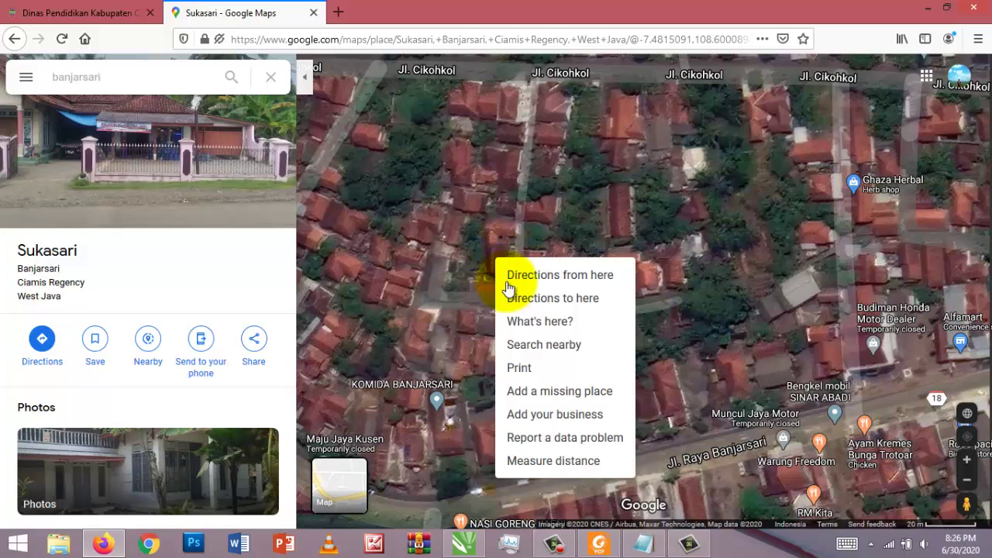
click(526, 318)
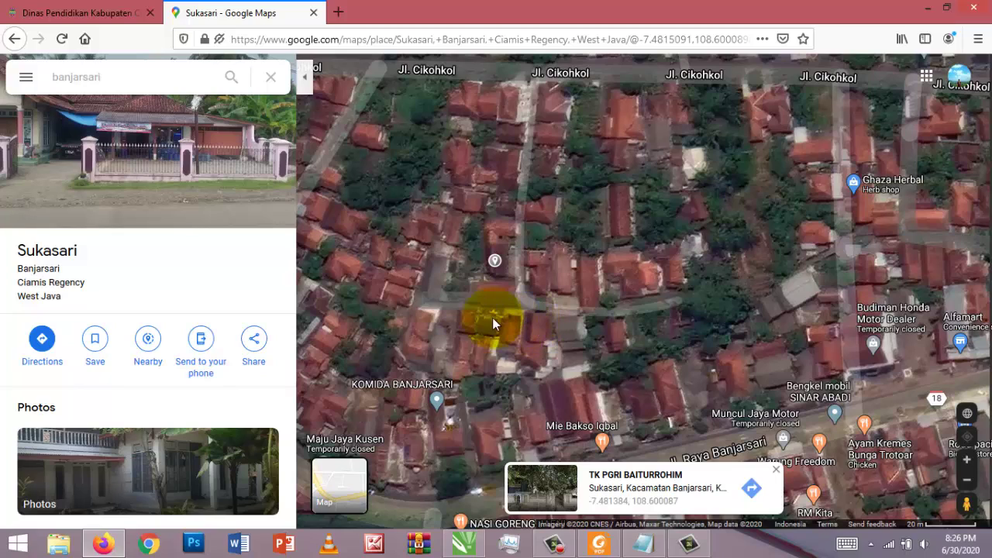
- Look up the house just south of the lane near KOMIDA BANJARSARI and open the place details of its coordinates
right_click(468, 319)
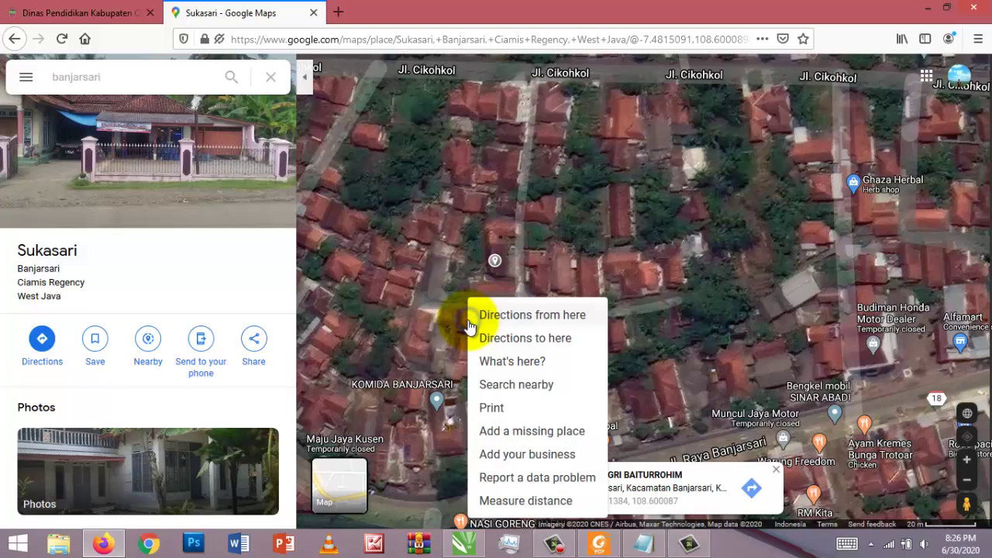
click(504, 366)
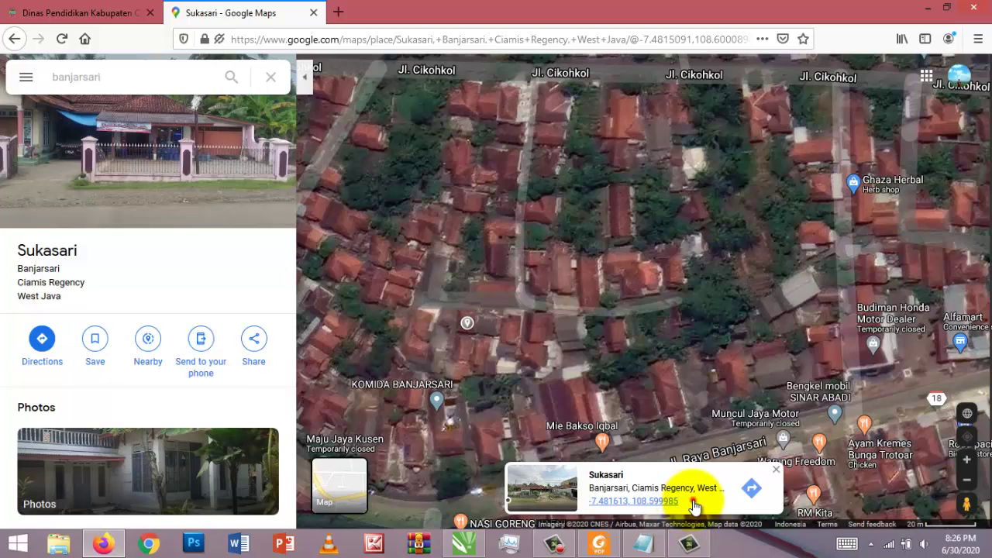
drag(589, 500, 671, 509)
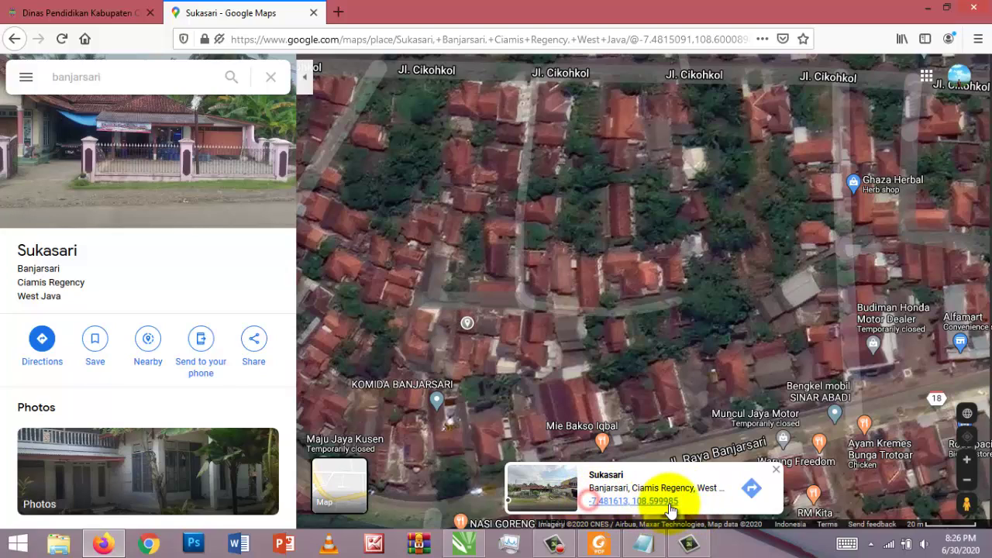
click(662, 504)
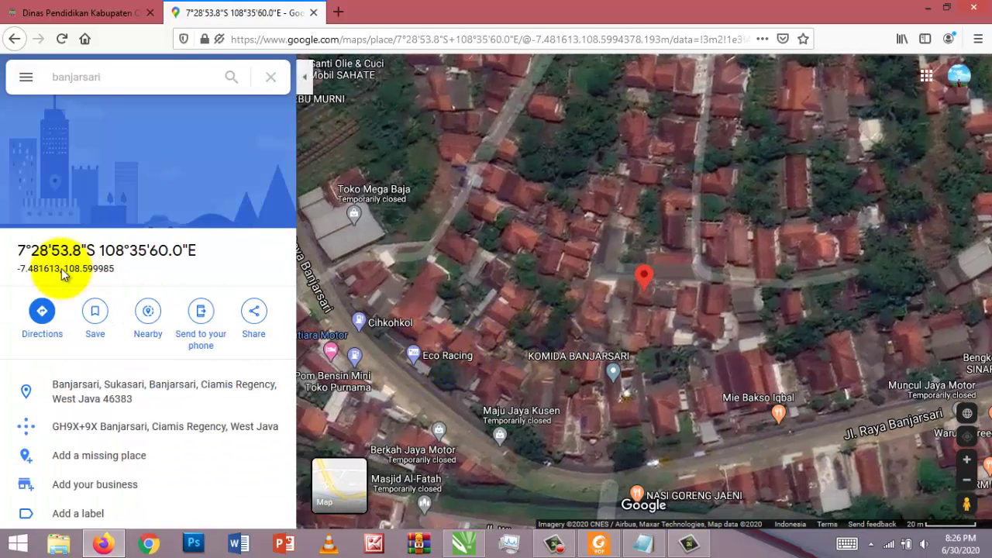
- Copy the decimal latitude and longitude of the marked house and return to the PPDB registration page
drag(18, 268, 128, 273)
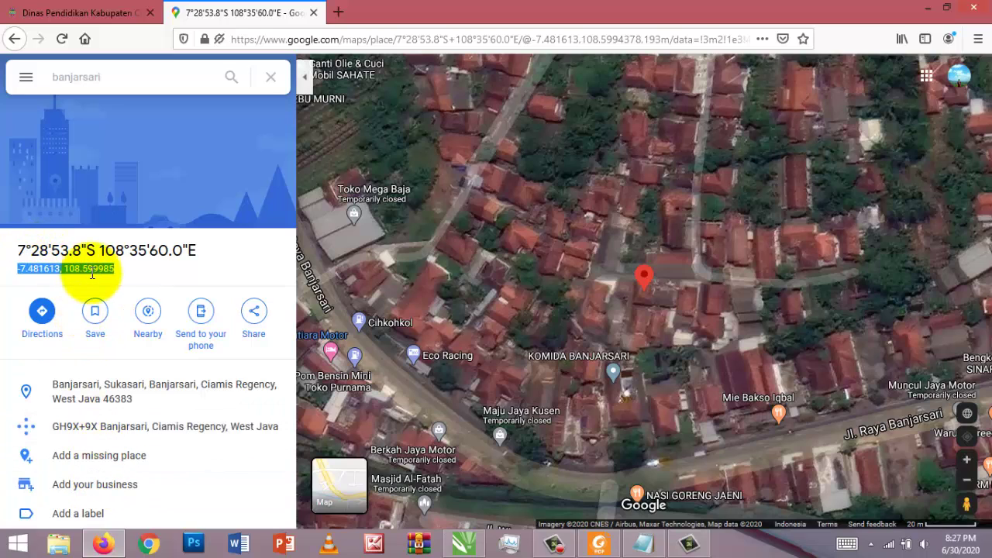
click(9, 260)
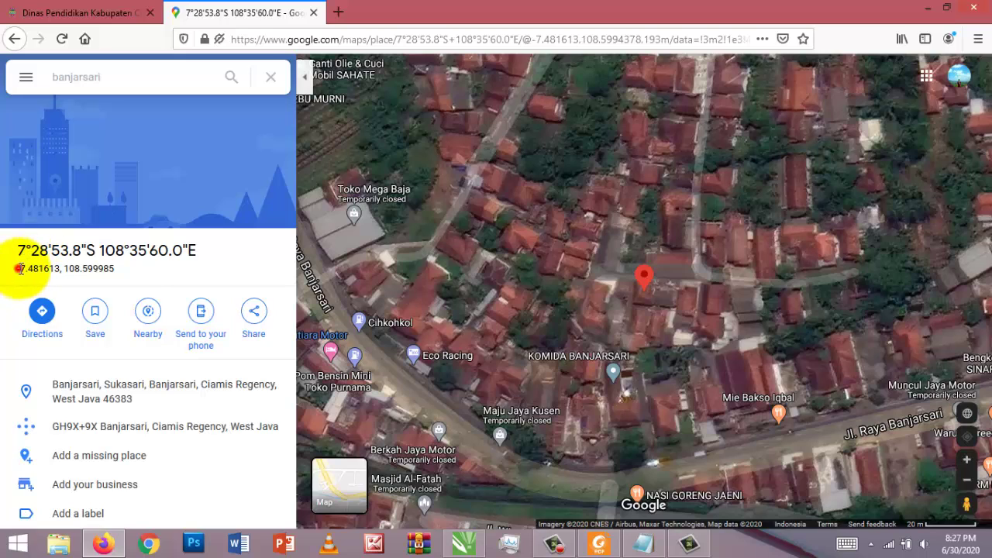
drag(19, 268, 134, 275)
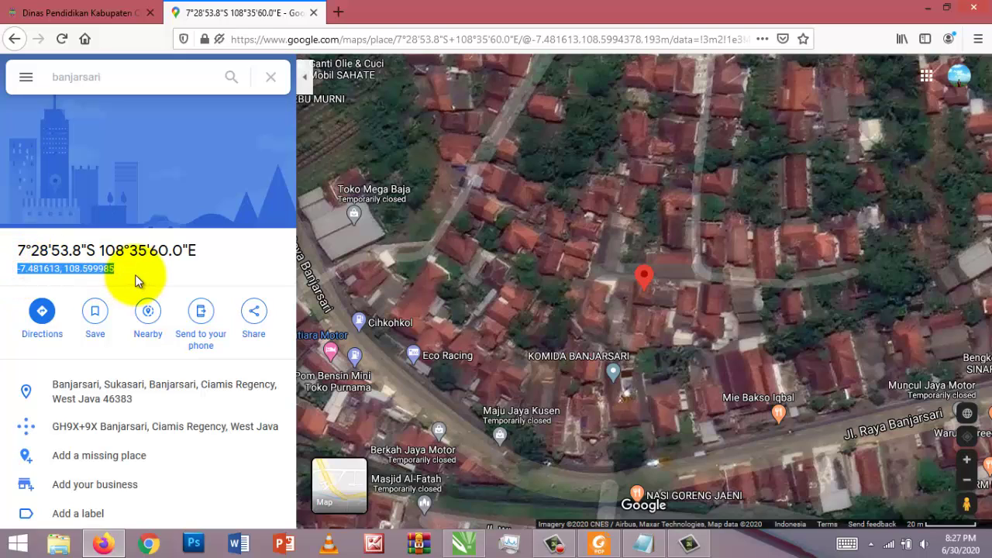
right_click(80, 271)
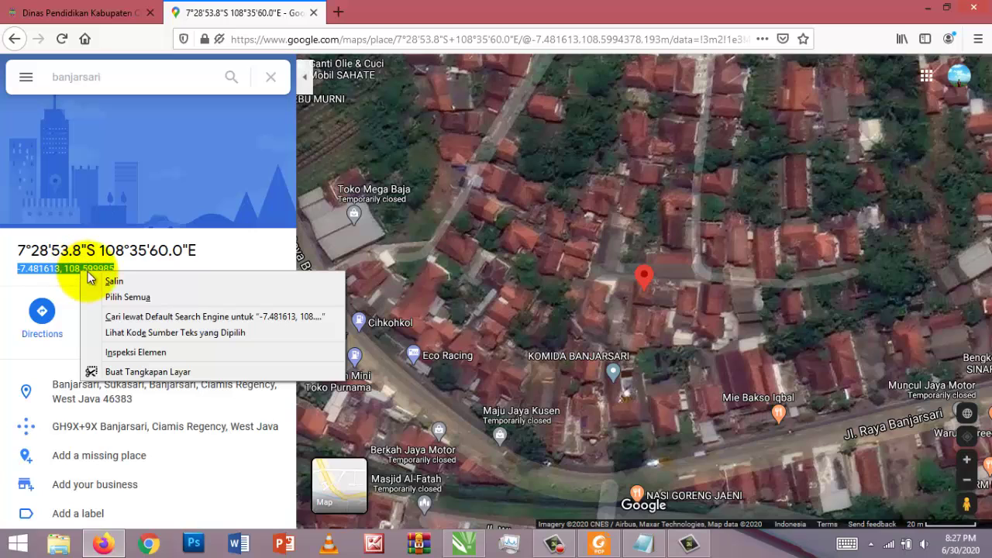
click(105, 281)
click(145, 6)
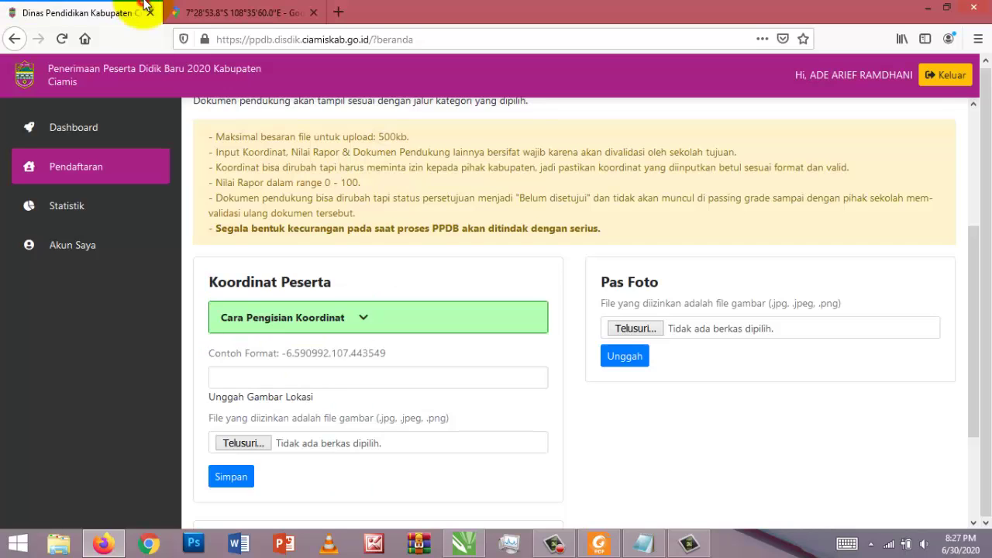
- Paste the copied coordinates into Koordinat Peserta, open the file selection for Unggah Gambar Lokasi and cancel it
click(305, 380)
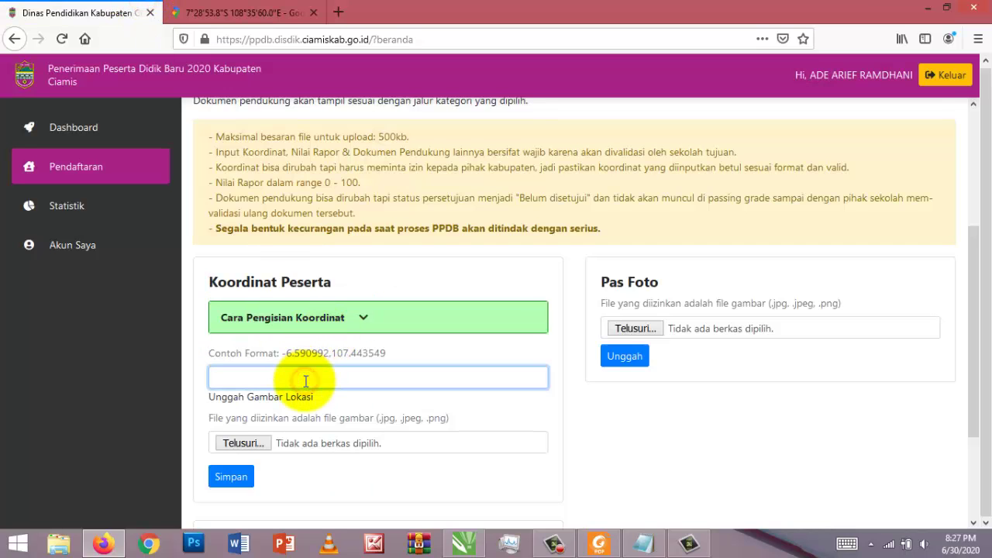
key(ctrl+v)
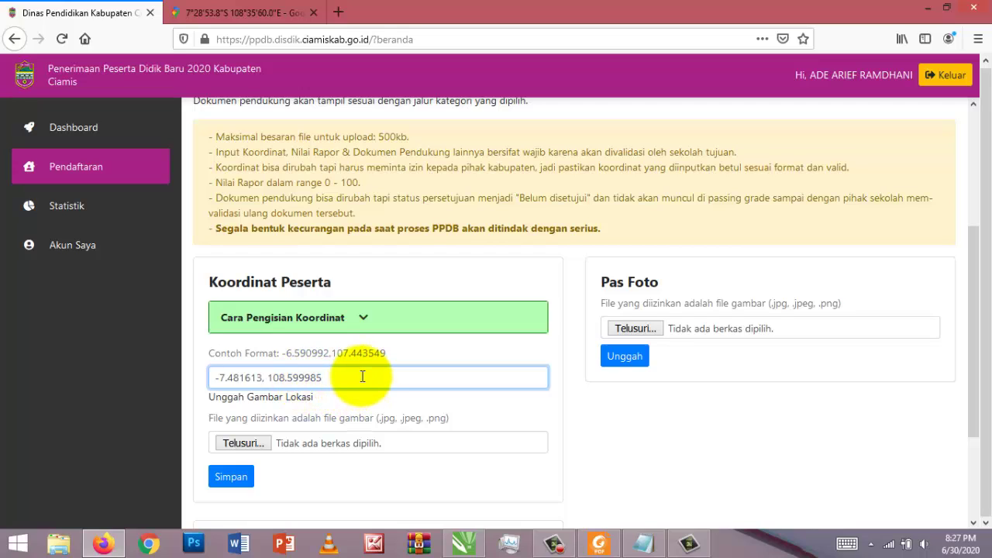
click(256, 441)
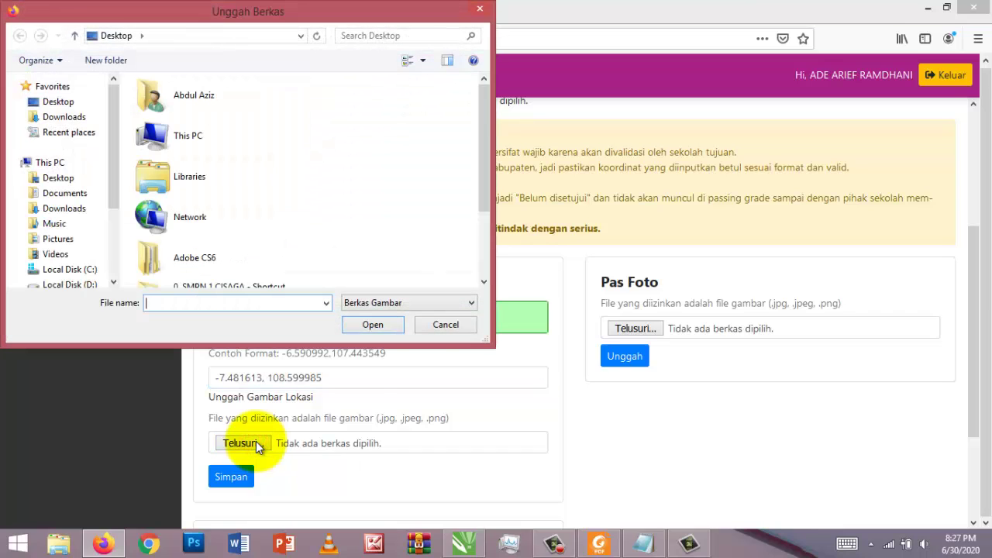
click(435, 333)
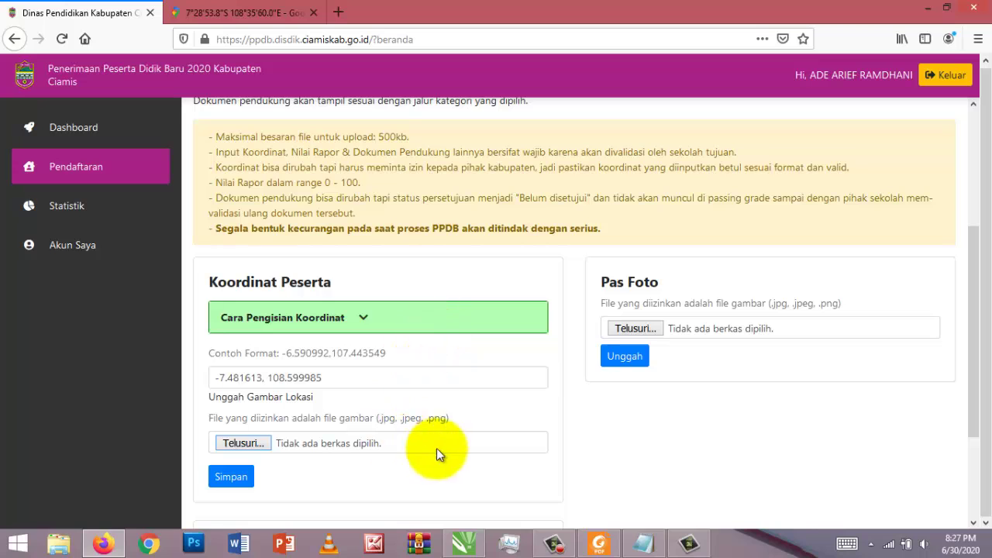
- Change the Jalur Kategori from Zonasi to Afirmasi and save the changed registration for SMP NEGERI 1 CISAGA
scroll(643, 414, down, 3)
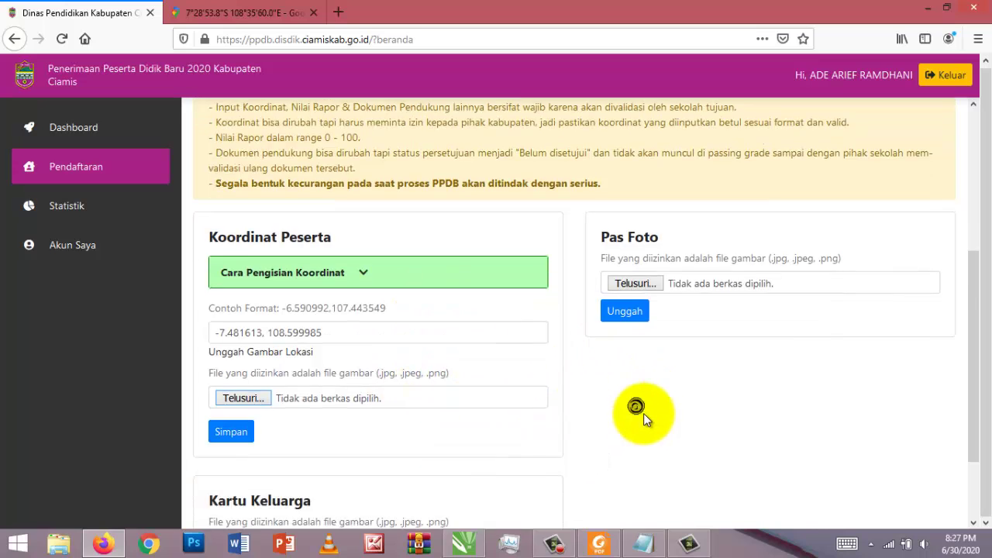
scroll(643, 418, up, 7)
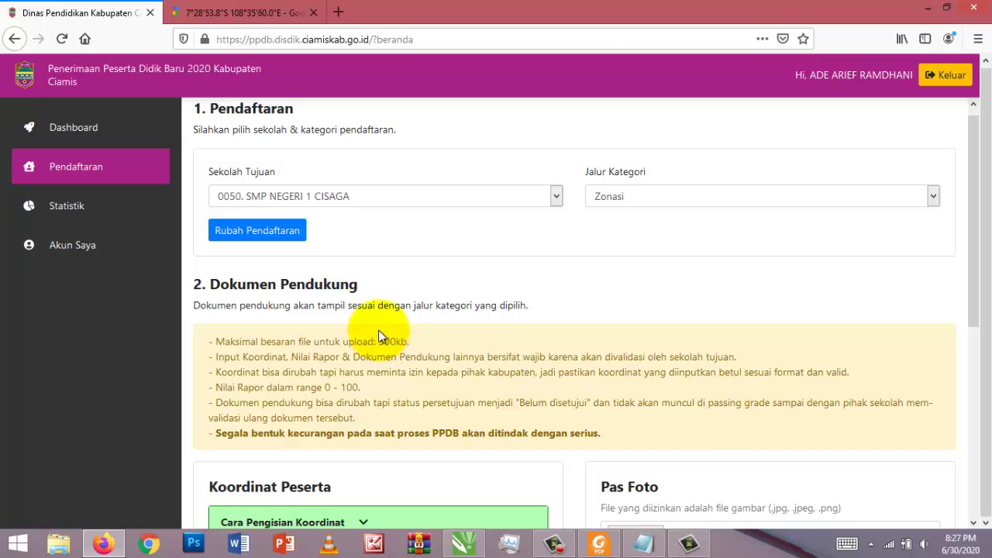
scroll(639, 345, down, 3)
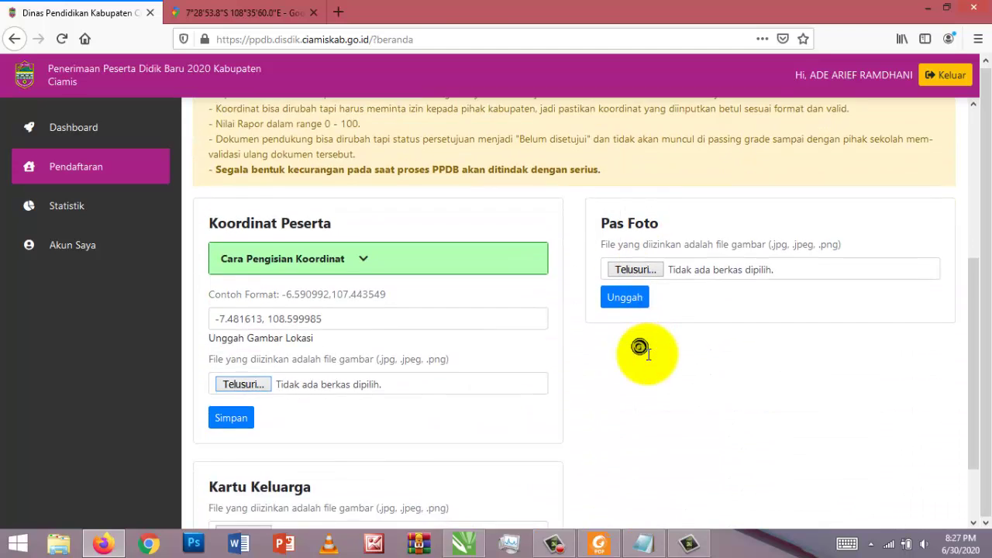
scroll(647, 354, down, 1)
scroll(647, 354, up, 1)
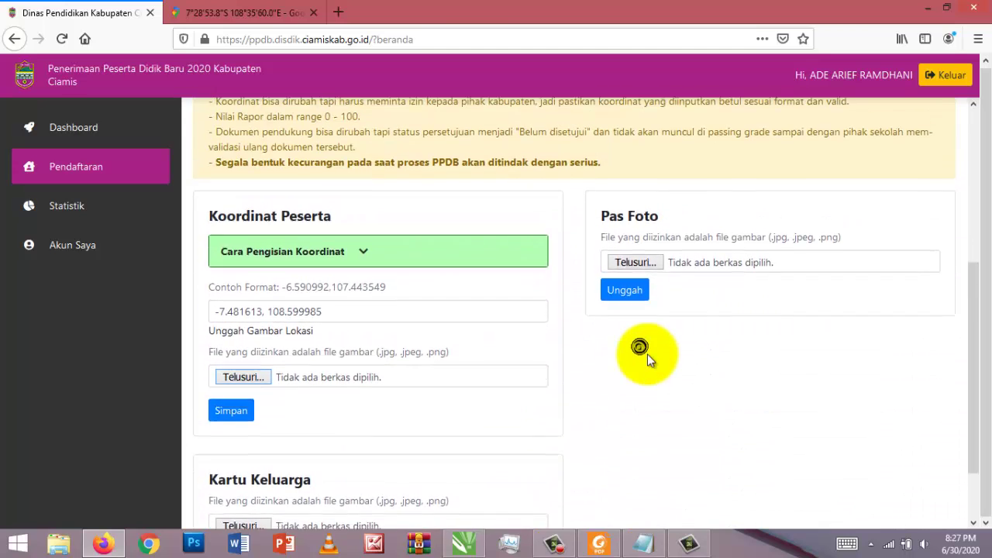
scroll(647, 354, up, 3)
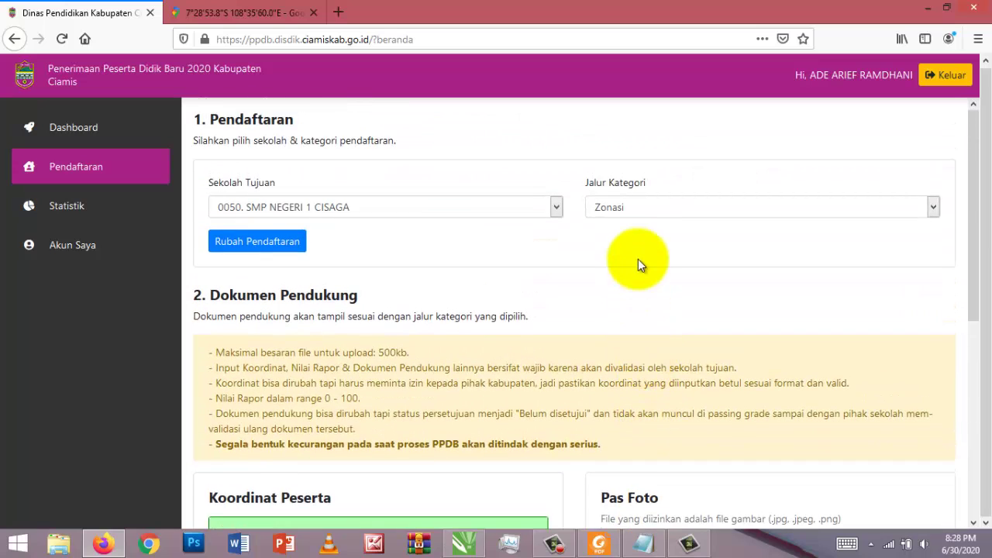
click(614, 207)
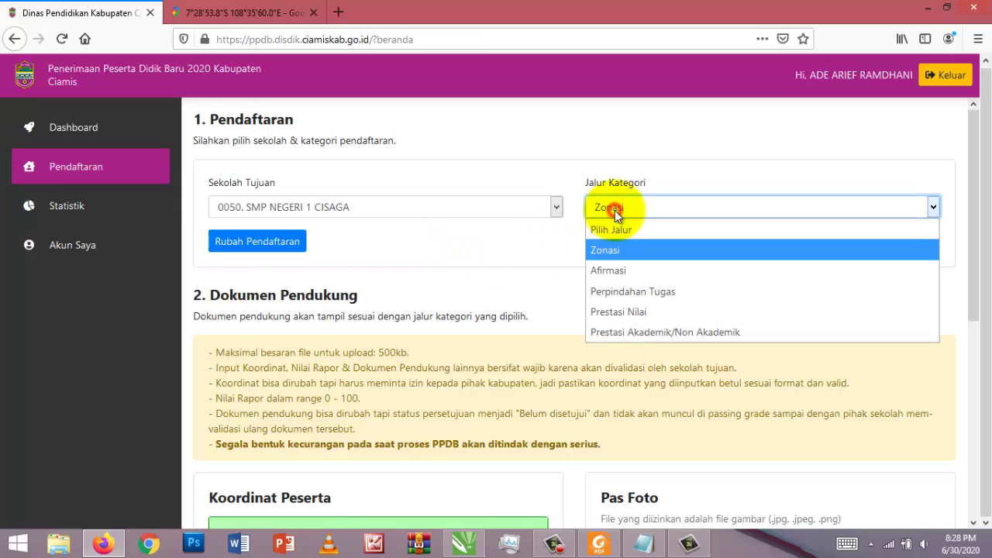
click(614, 270)
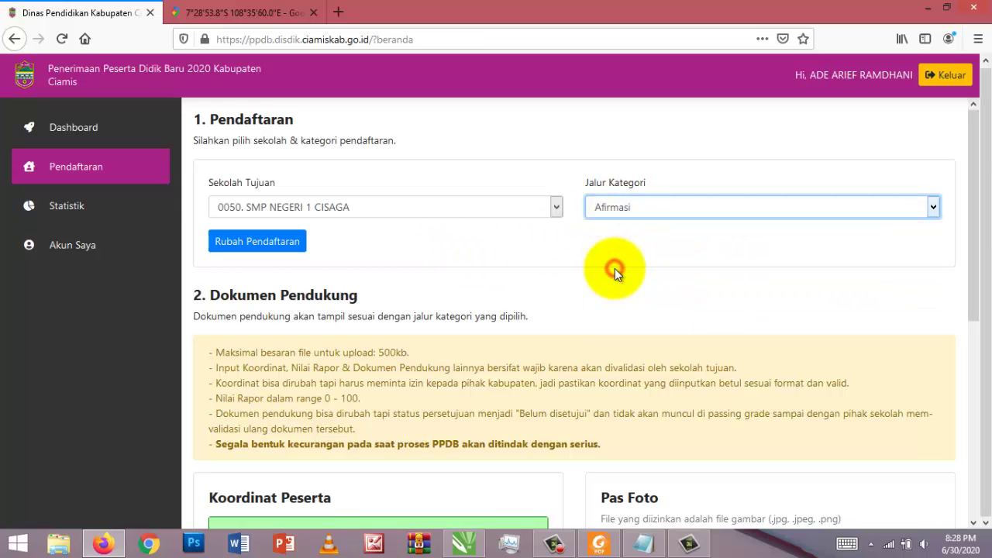
click(262, 242)
click(493, 324)
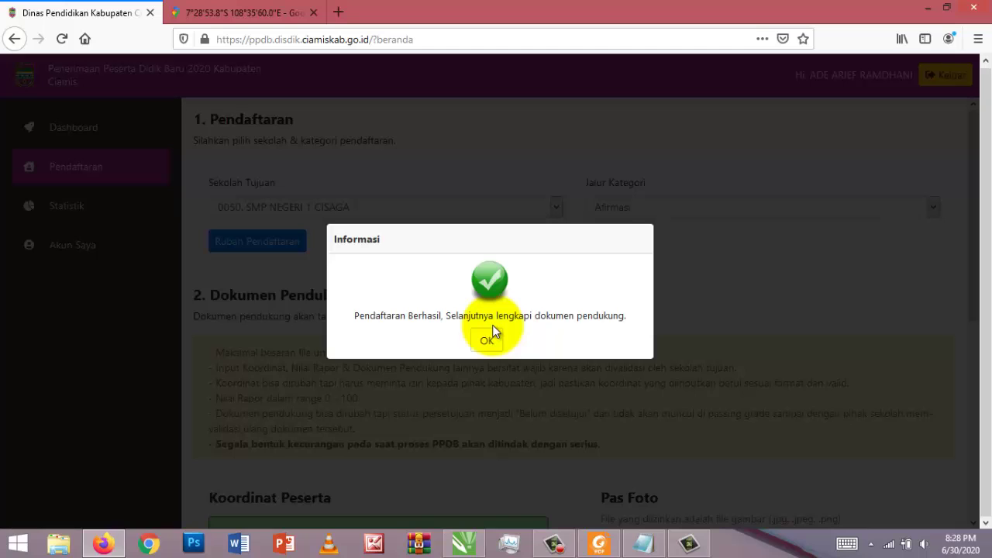
click(491, 340)
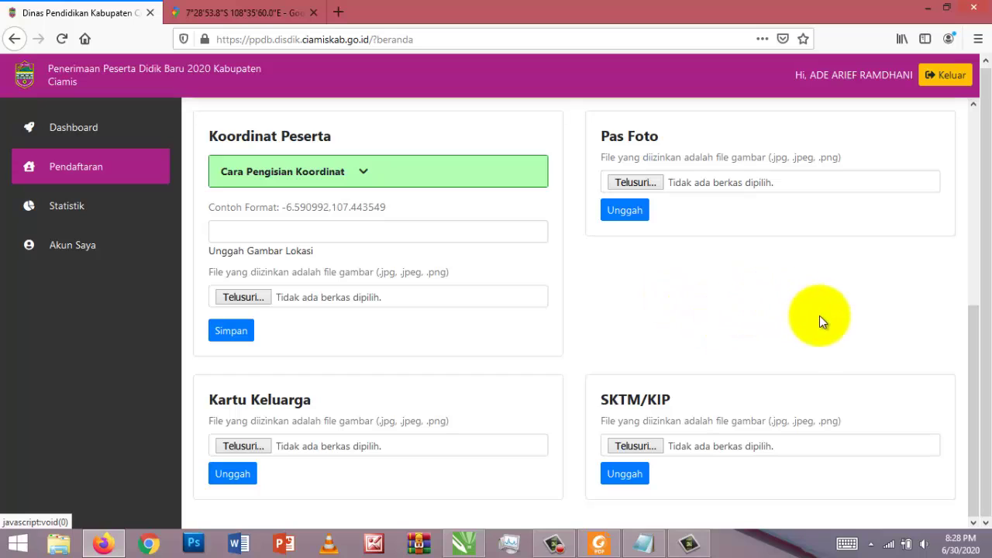
- Paste the copied map coordinates into Koordinat Peserta for the Afirmasi registration and review the required document uploads
click(455, 233)
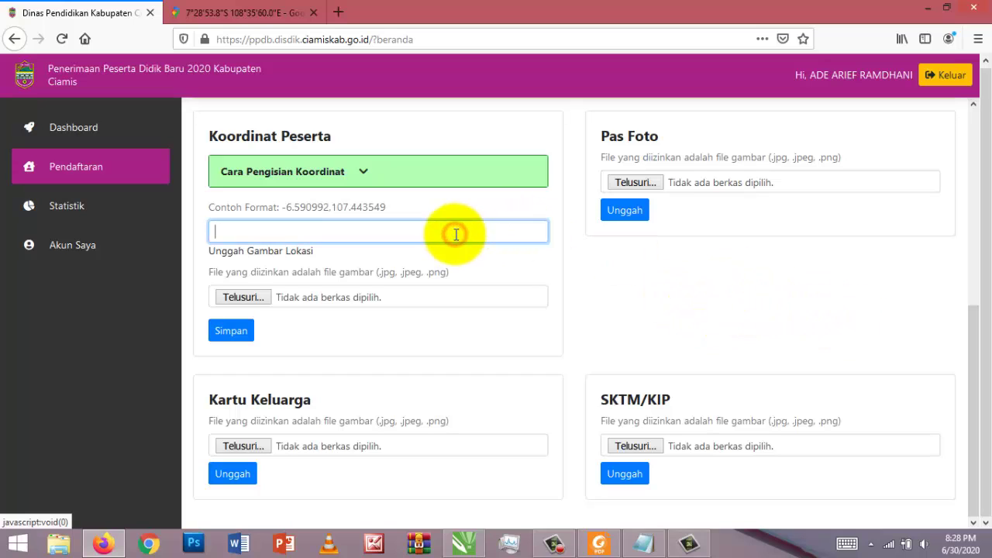
key(ctrl+v)
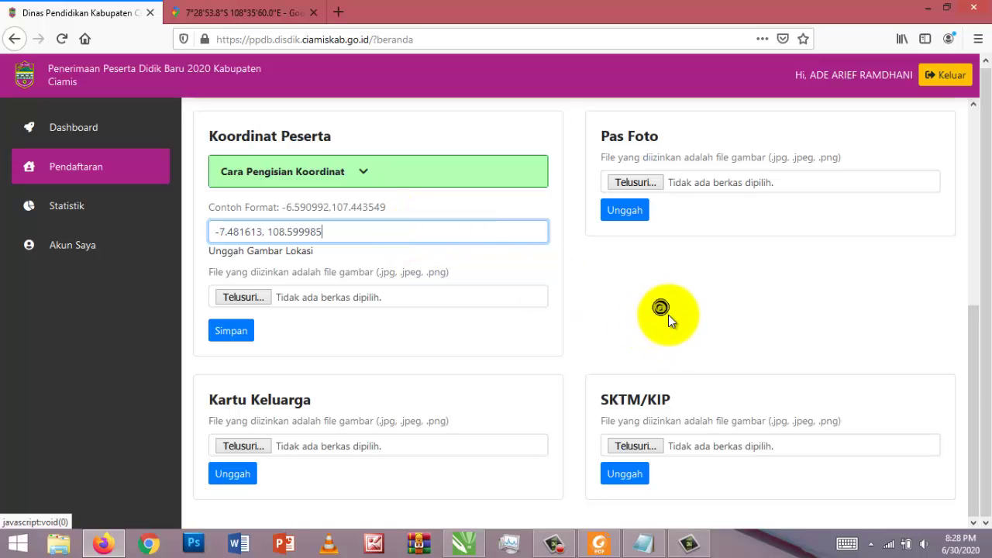
scroll(668, 315, up, 3)
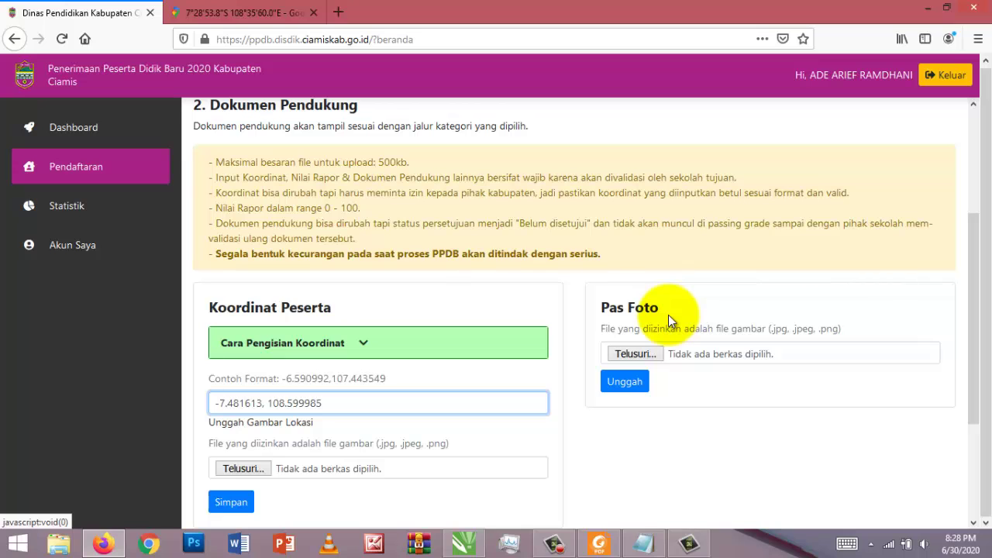
scroll(668, 315, down, 3)
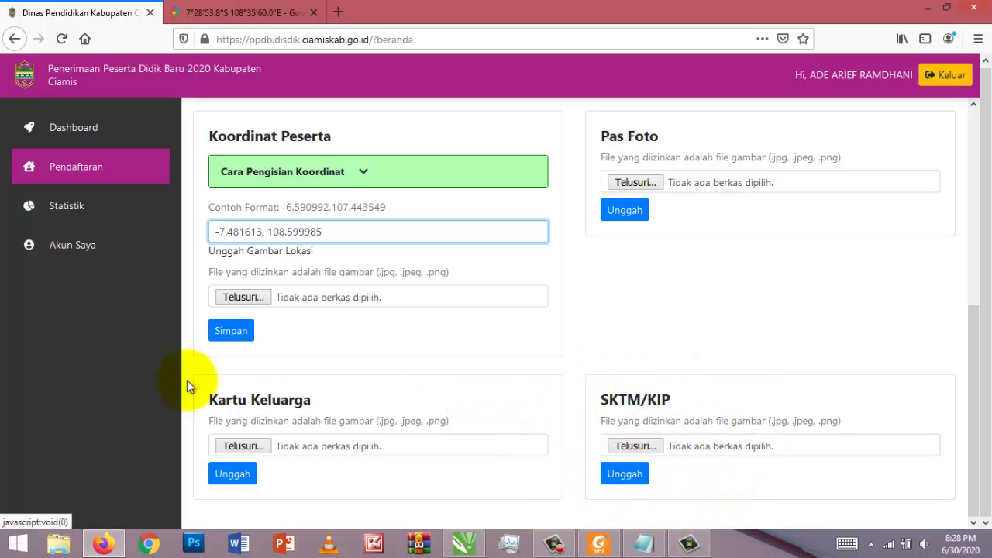
- Change the Jalur Kategori to Perpindahan Tugas for SMP NEGERI 1 CISAGA and save the changed registration
key(Return)
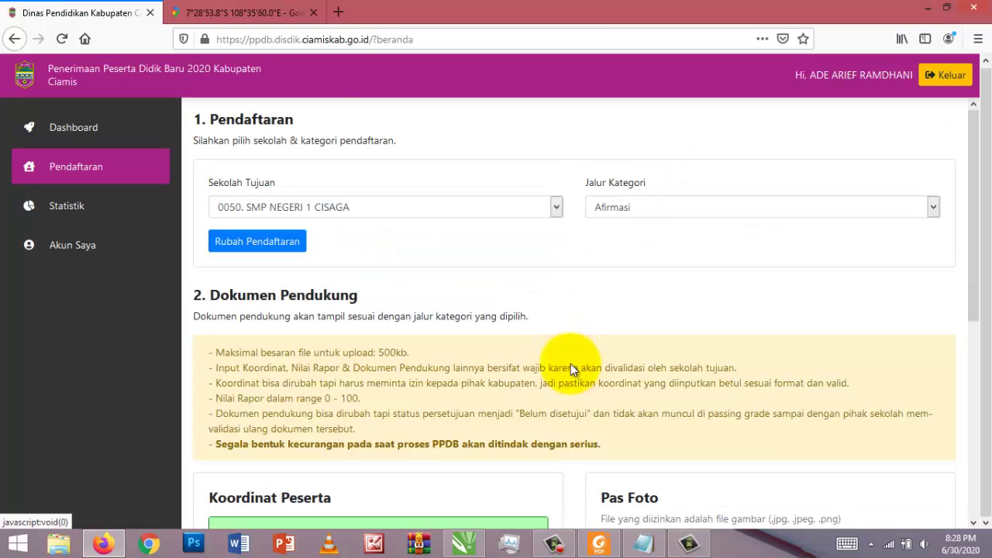
click(641, 210)
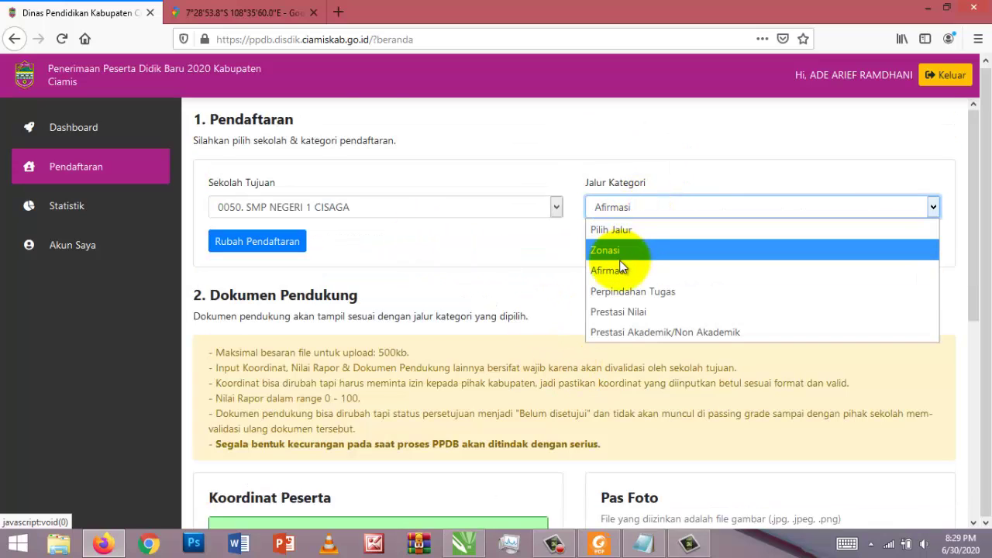
click(626, 291)
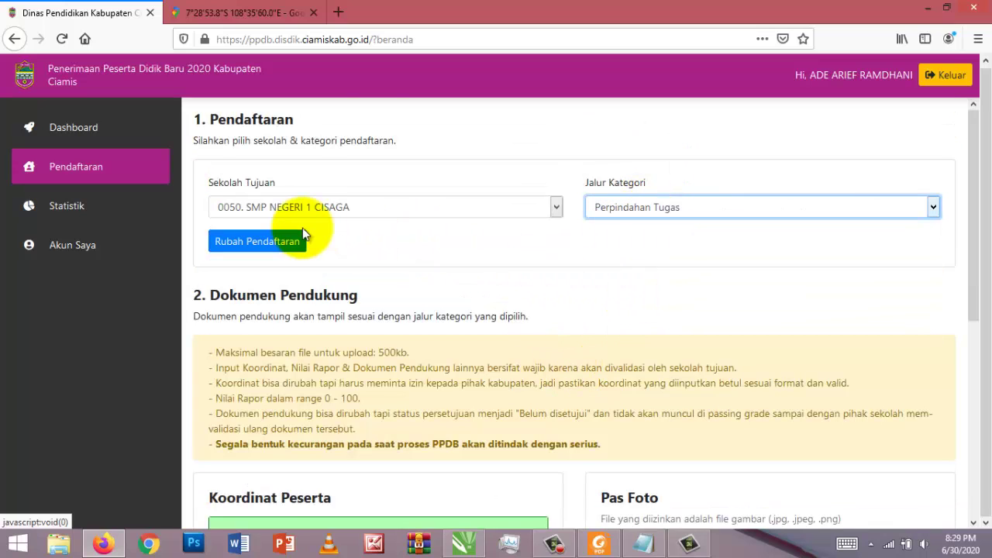
click(277, 239)
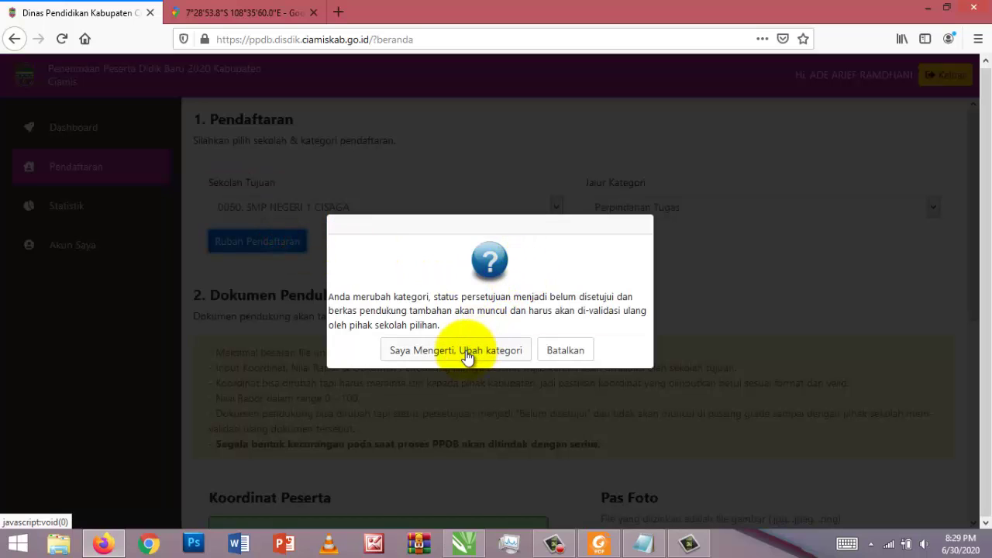
click(435, 354)
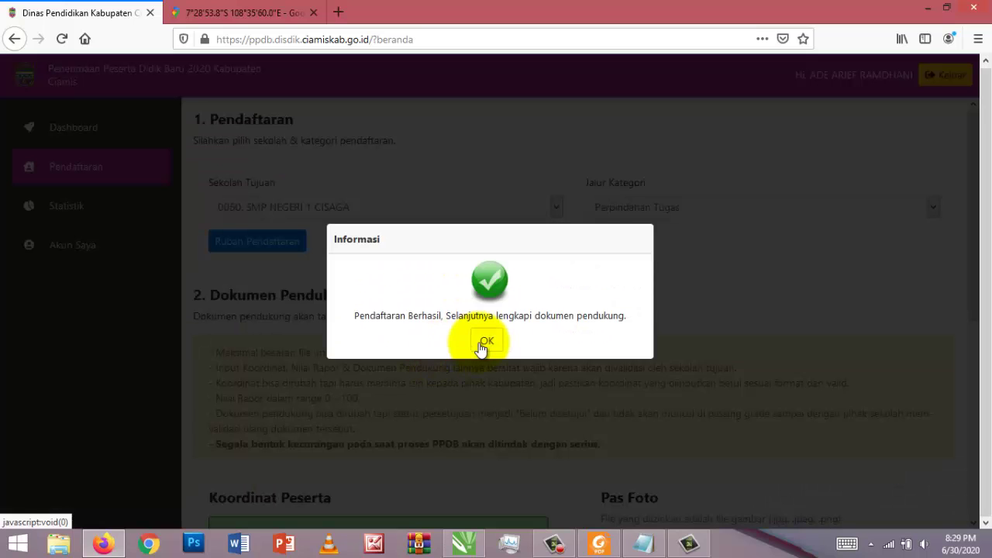
click(485, 341)
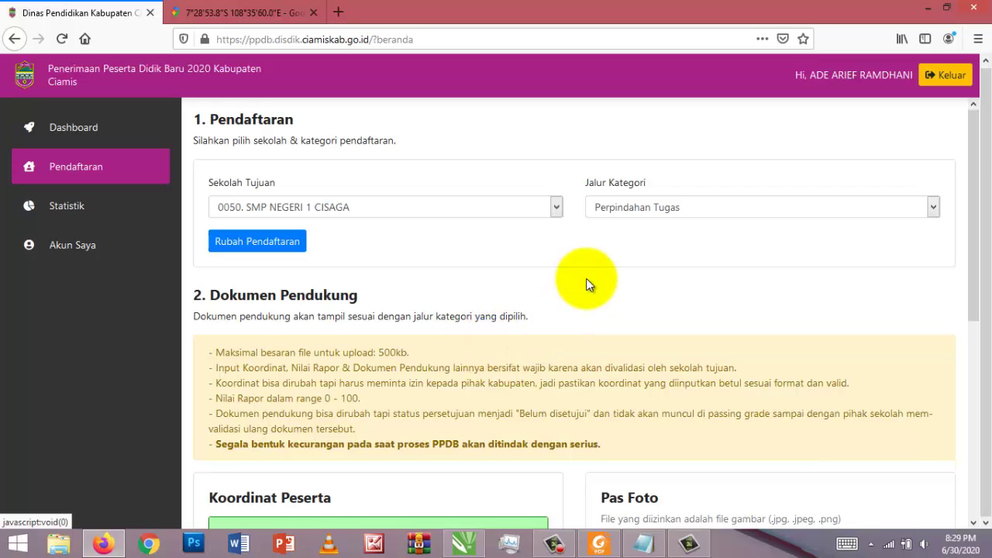
- Paste the copied map coordinates into Koordinat Peserta for the Perpindahan Tugas registration
scroll(586, 280, down, 5)
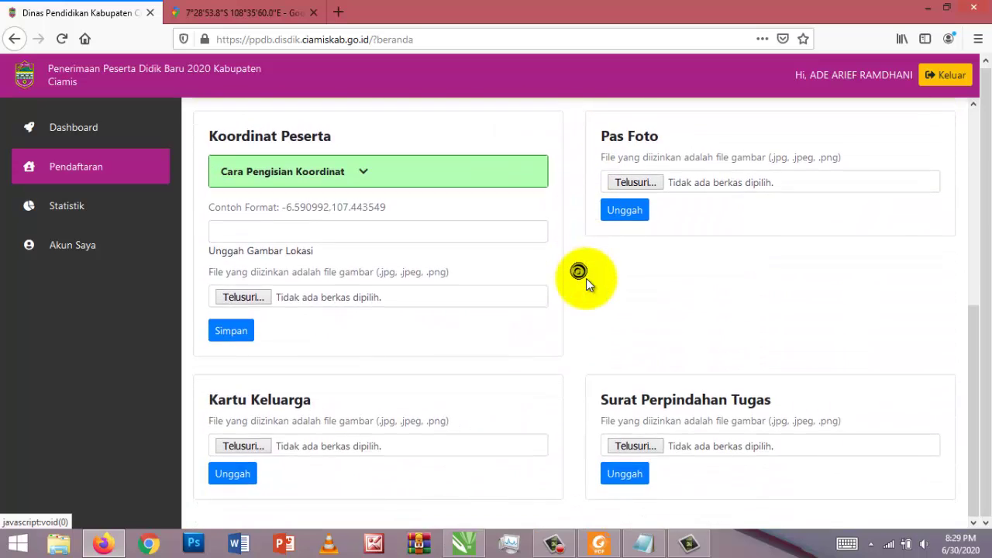
click(398, 231)
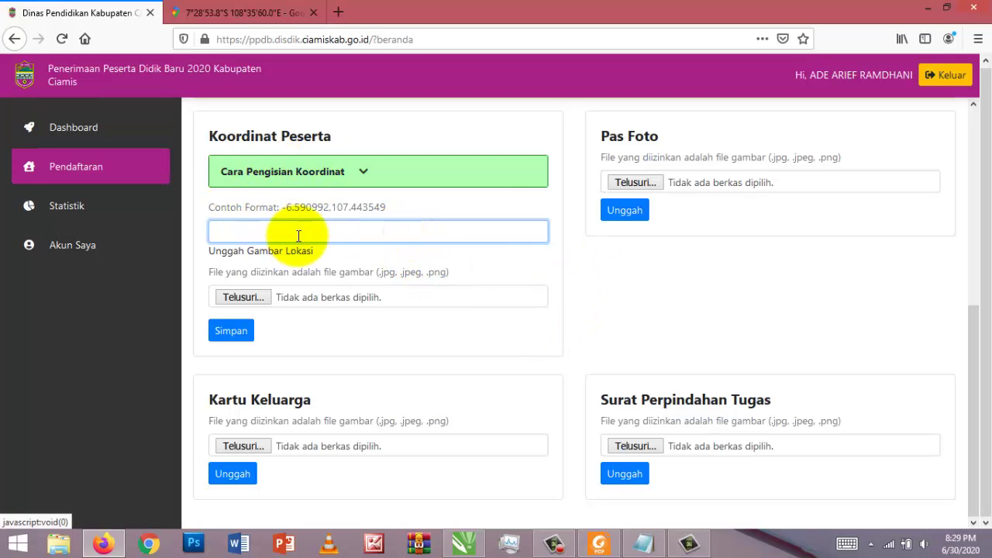
key(ctrl+v)
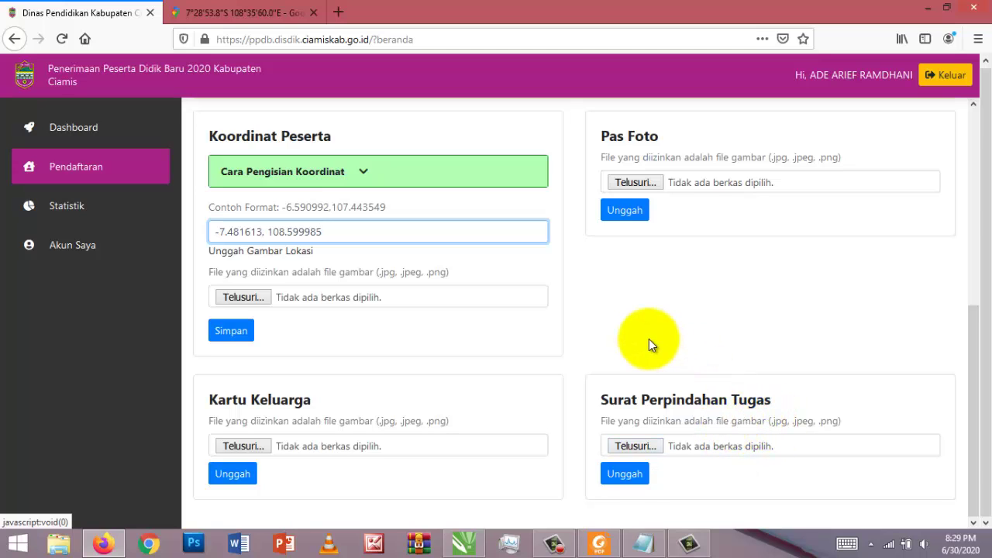
- Change the Jalur Kategori to Prestasi Nilai and save the changed registration for SMP NEGERI 1 CISAGA
scroll(649, 339, up, 5)
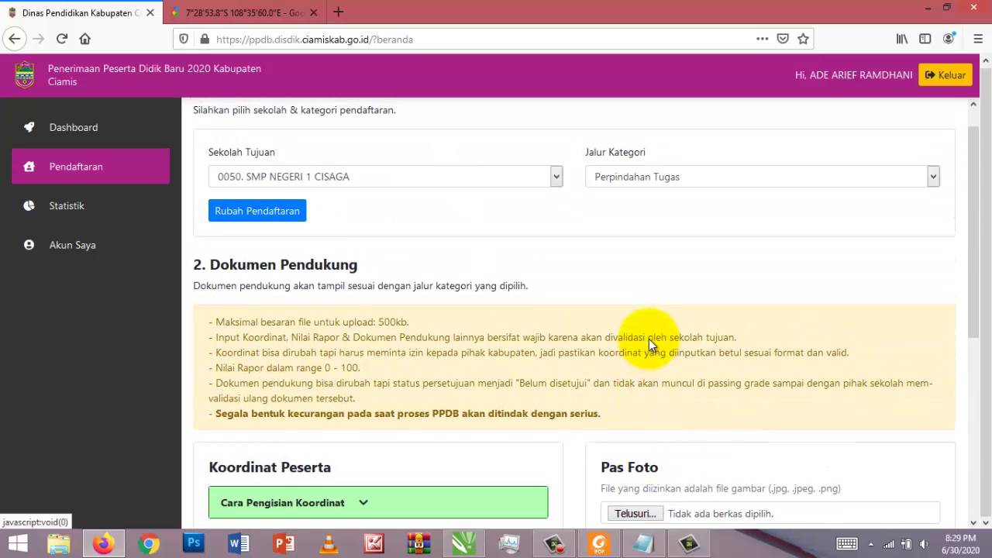
scroll(649, 339, up, 1)
click(661, 207)
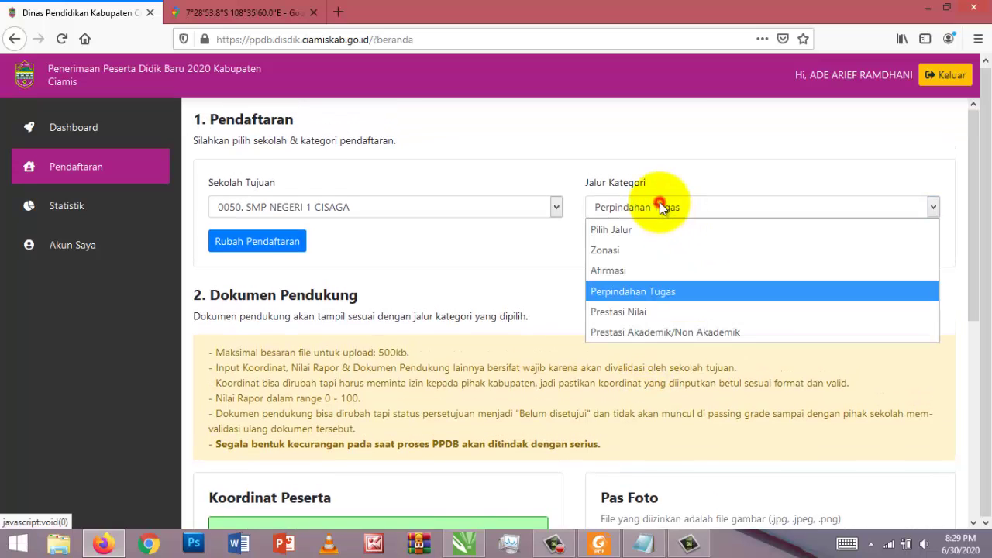
click(622, 312)
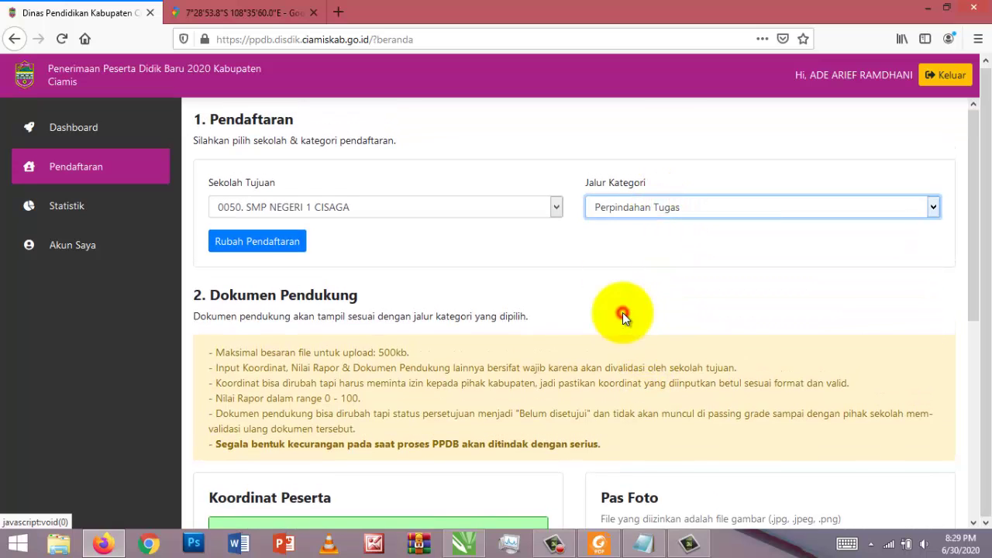
click(272, 240)
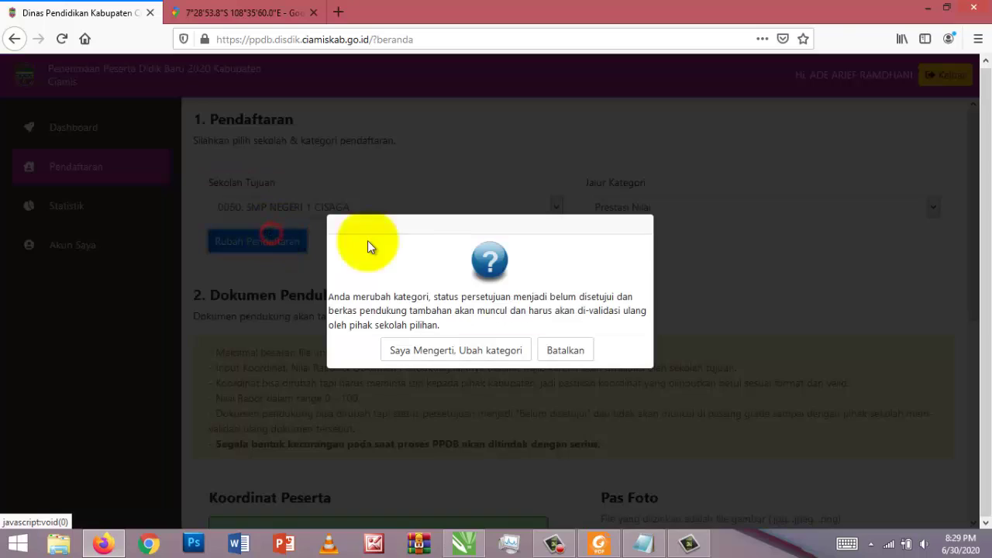
click(472, 354)
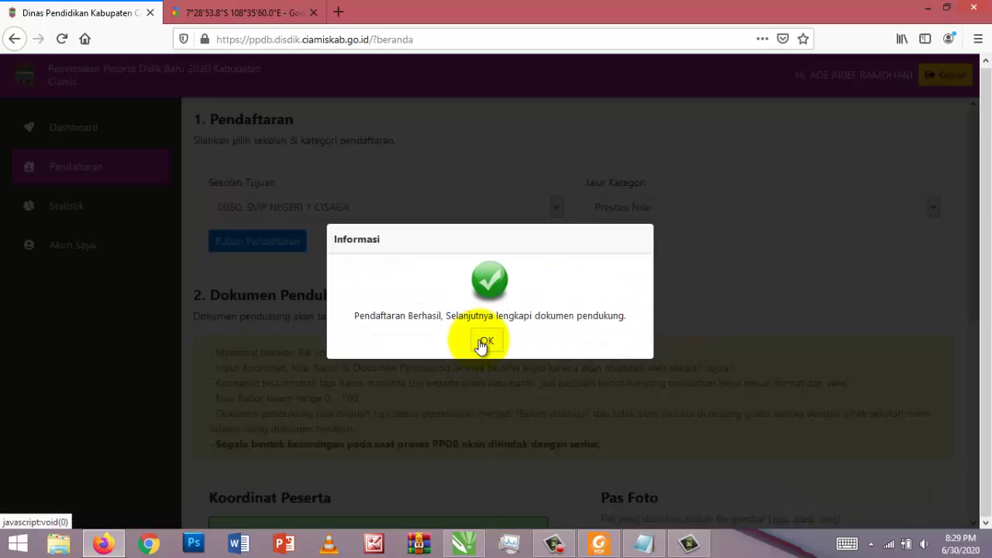
click(480, 341)
- Paste the copied map coordinates into Koordinat Peserta for the Prestasi Nilai registration
scroll(564, 314, down, 5)
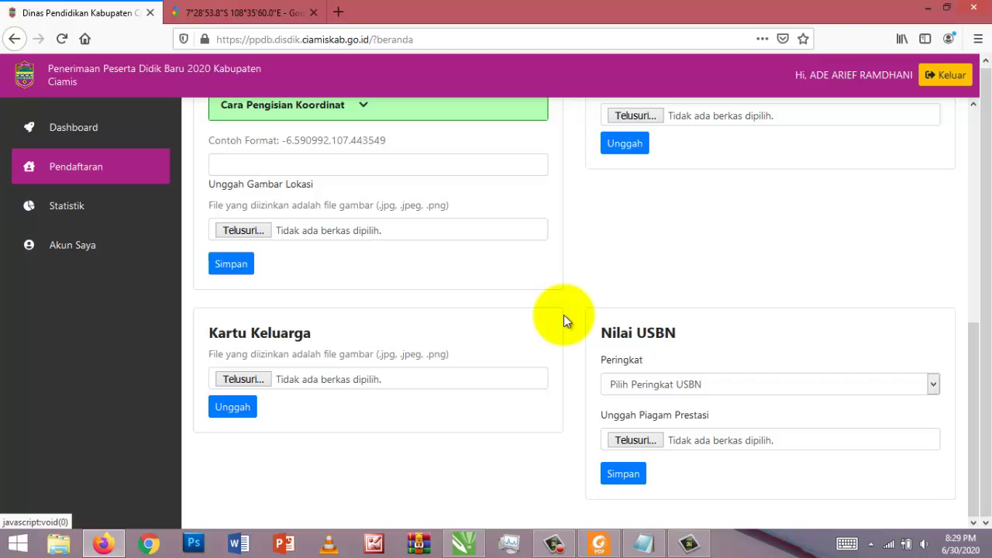
scroll(564, 315, up, 2)
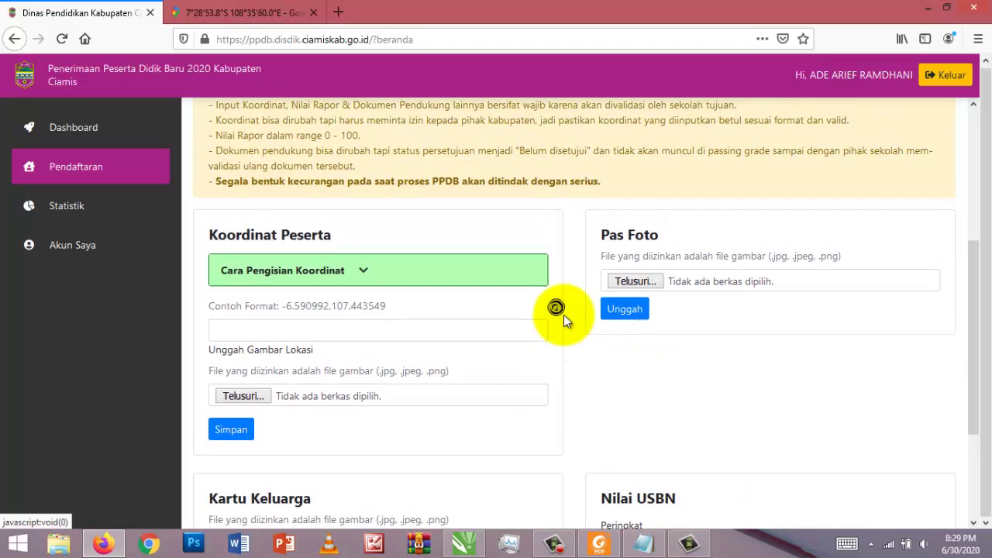
scroll(563, 315, down, 1)
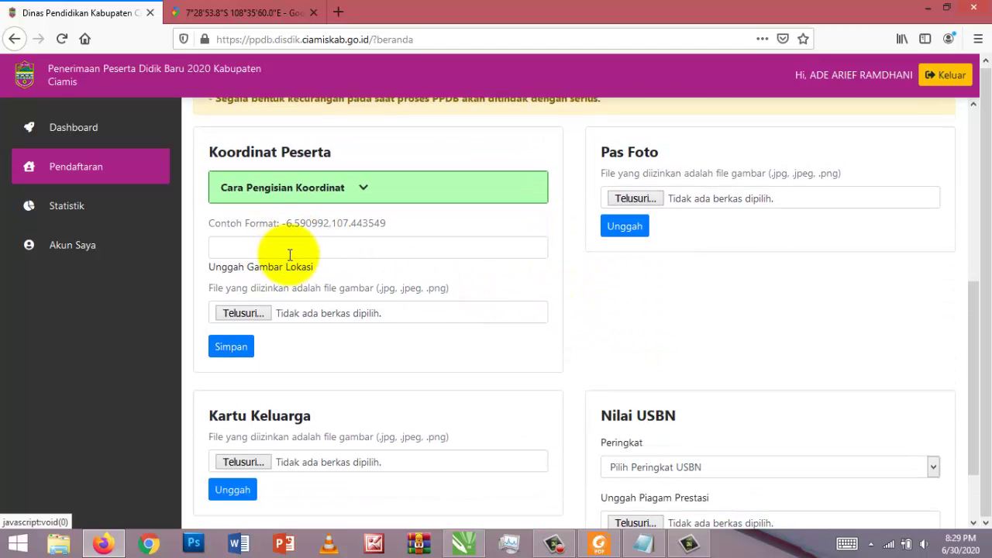
click(288, 255)
text(-7.481613, 108.599985)
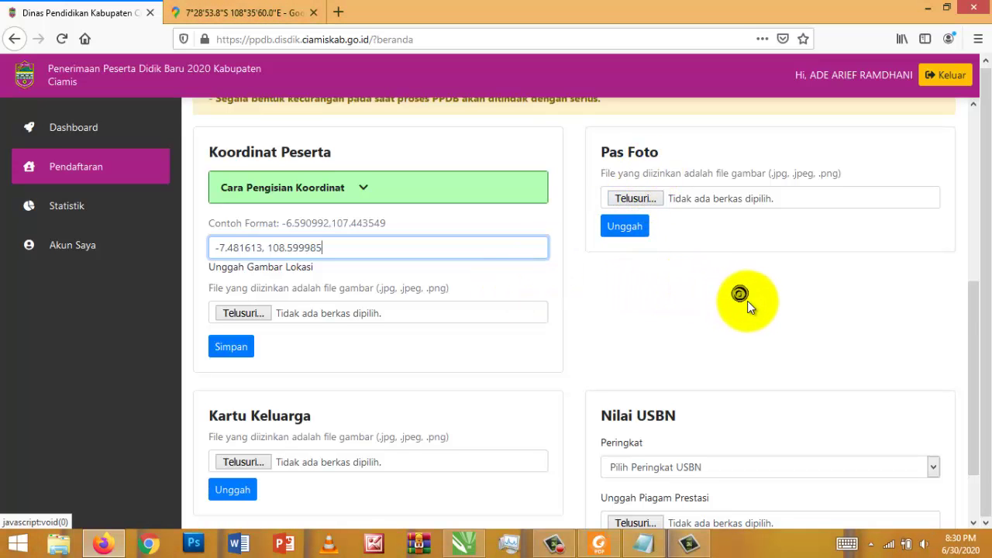
- Examine the Peringkat choices under Nilai USBN and close the list without choosing one
scroll(748, 302, down, 2)
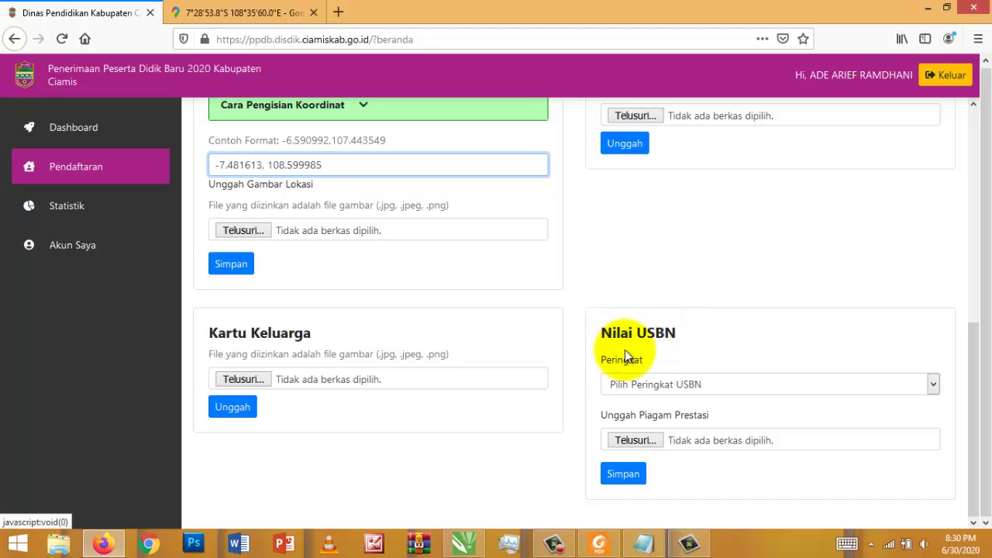
click(664, 385)
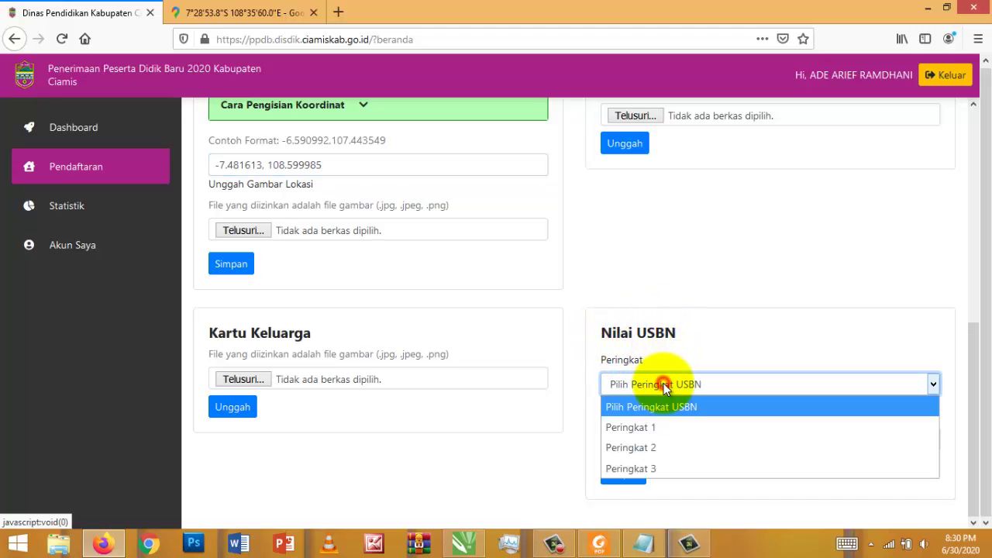
click(663, 384)
click(663, 384)
click(663, 383)
click(664, 383)
click(563, 411)
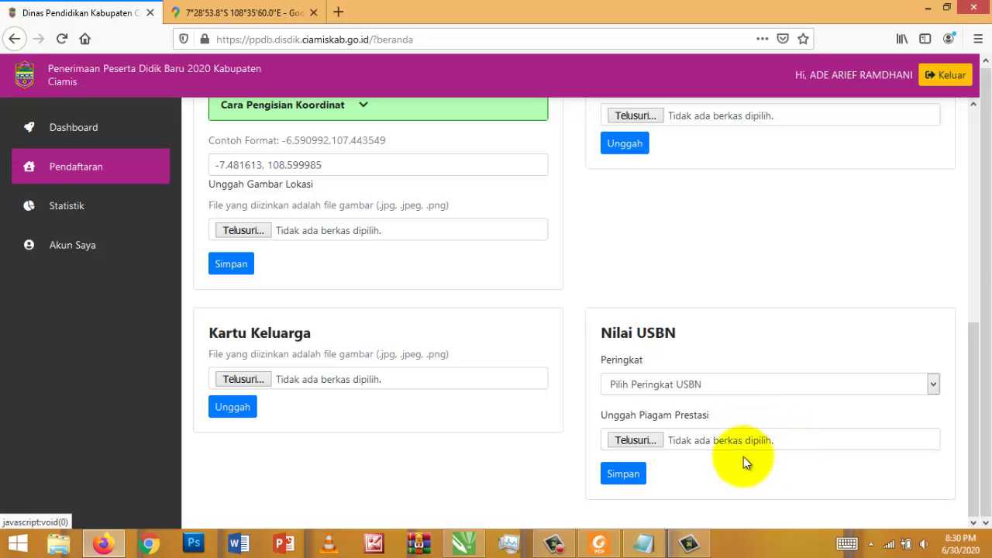
- Change the Jalur Kategori to Prestasi Akademik/Non Akademik and save the changed registration for SMP NEGERI 1 CISAGA
scroll(743, 457, up, 4)
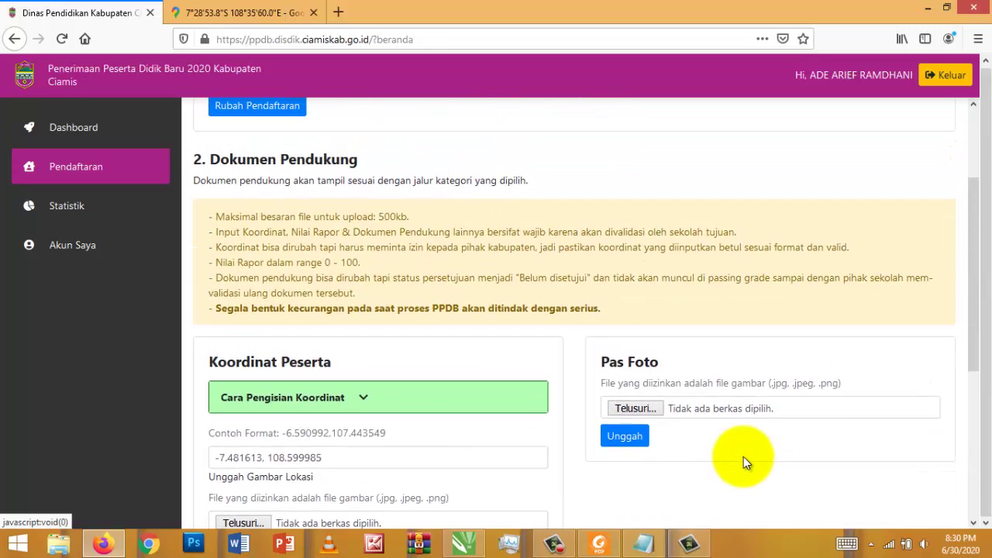
scroll(850, 478, up, 2)
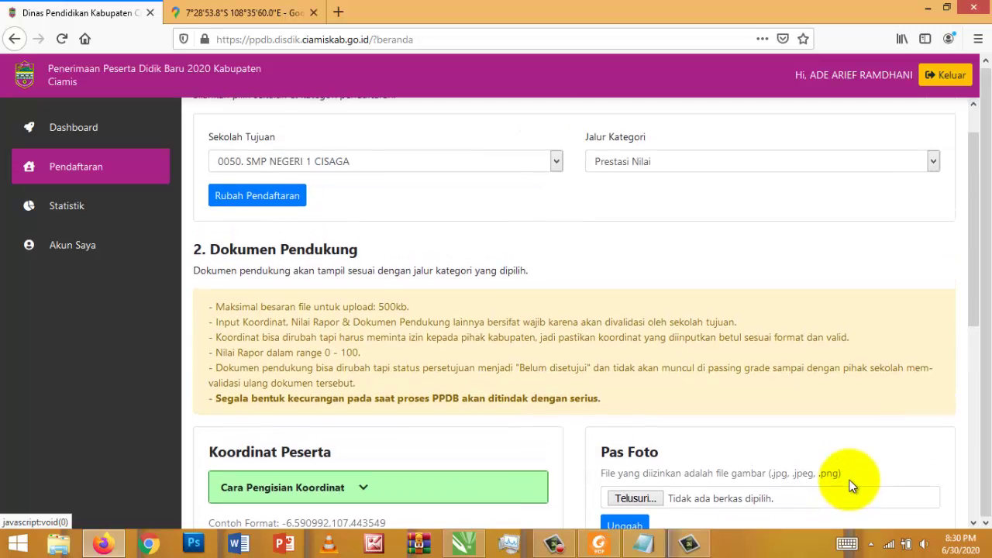
click(693, 204)
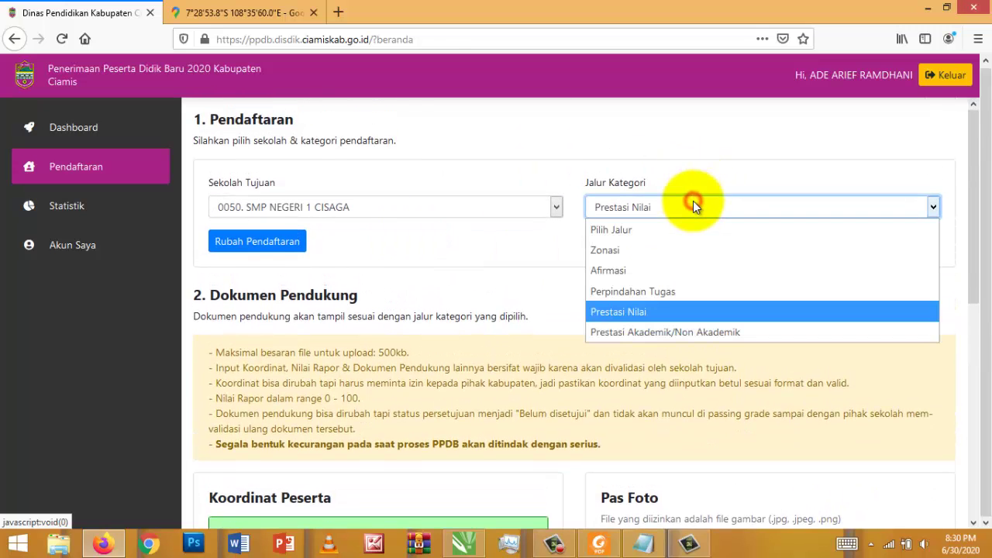
click(653, 333)
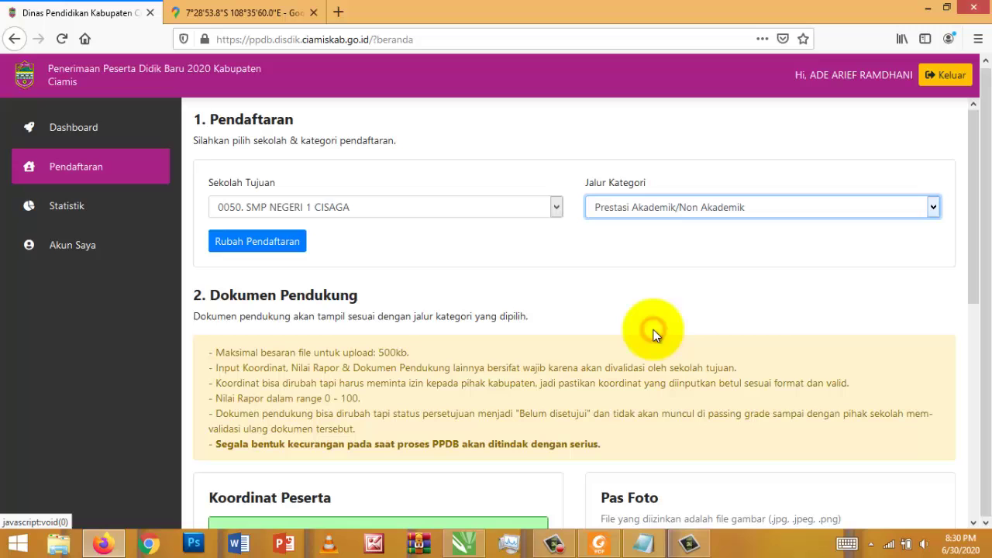
click(280, 243)
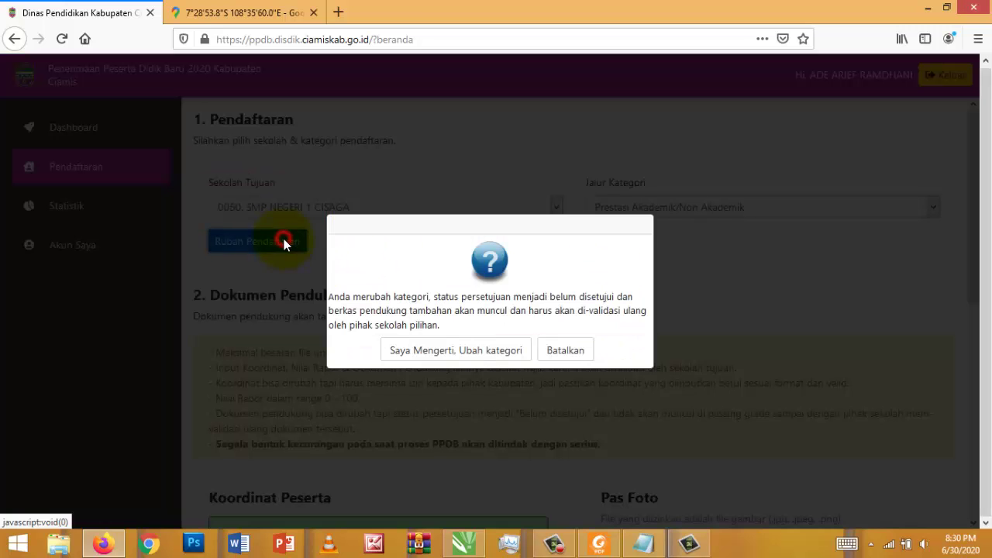
click(470, 349)
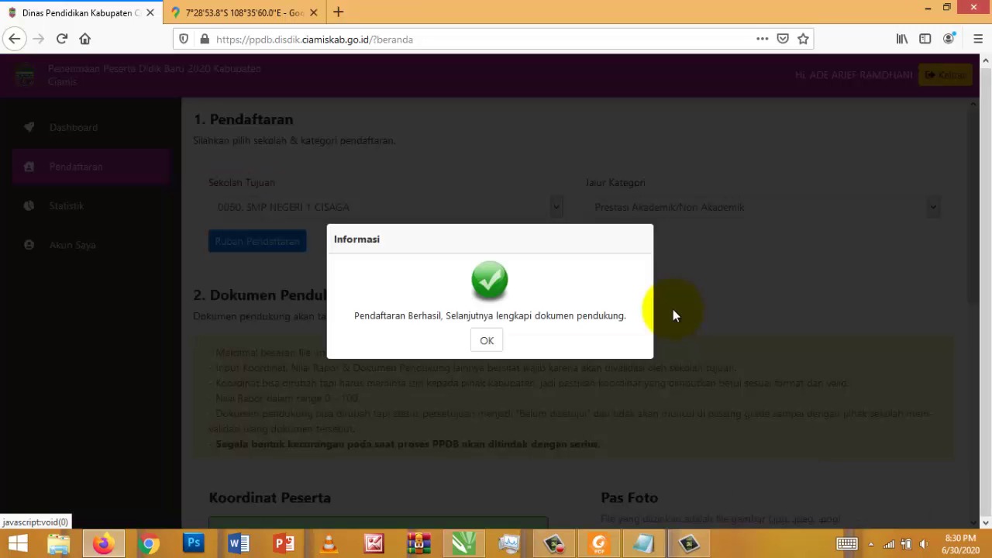
click(478, 343)
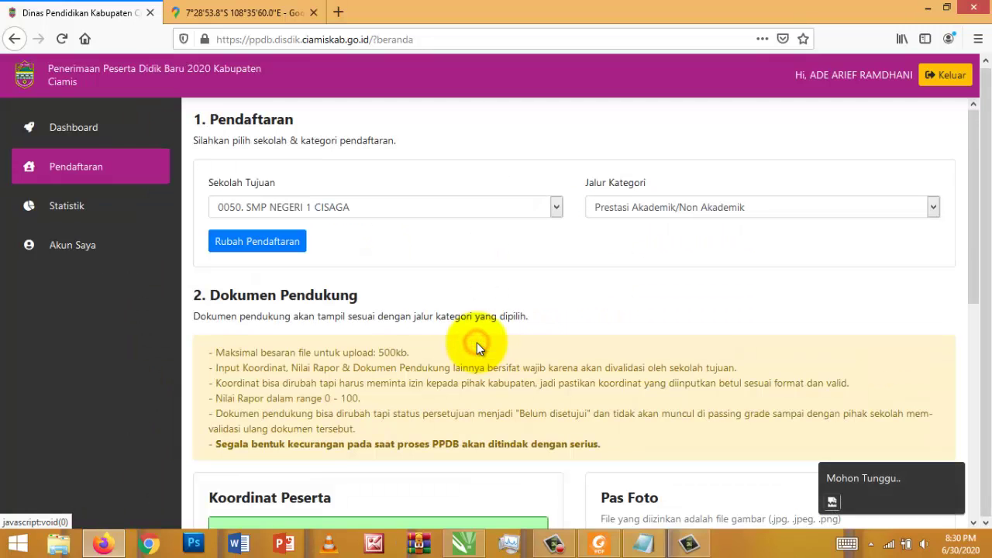
- Paste the copied map coordinates into Koordinat Peserta for the Prestasi Akademik/Non Akademik registration
scroll(671, 281, down, 2)
scroll(682, 285, down, 8)
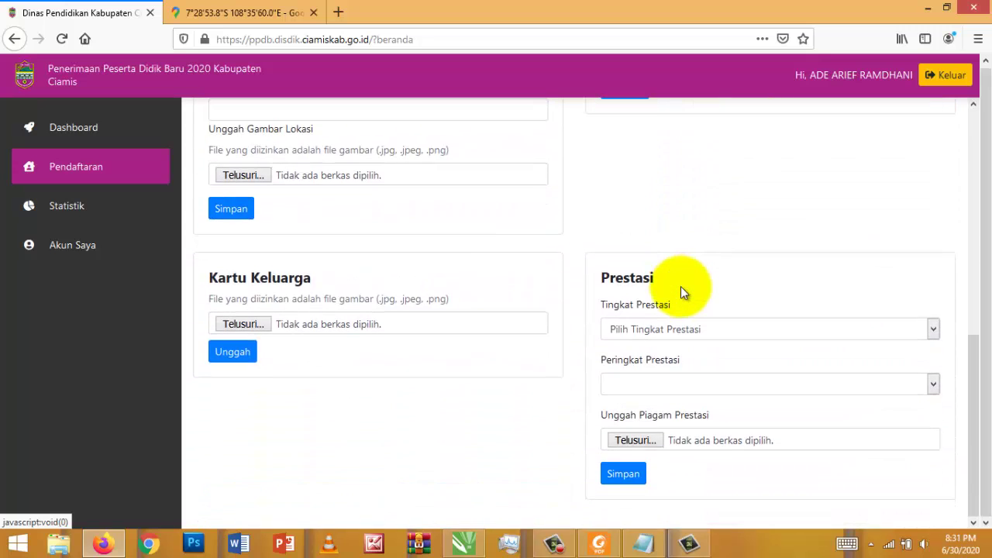
scroll(680, 286, up, 4)
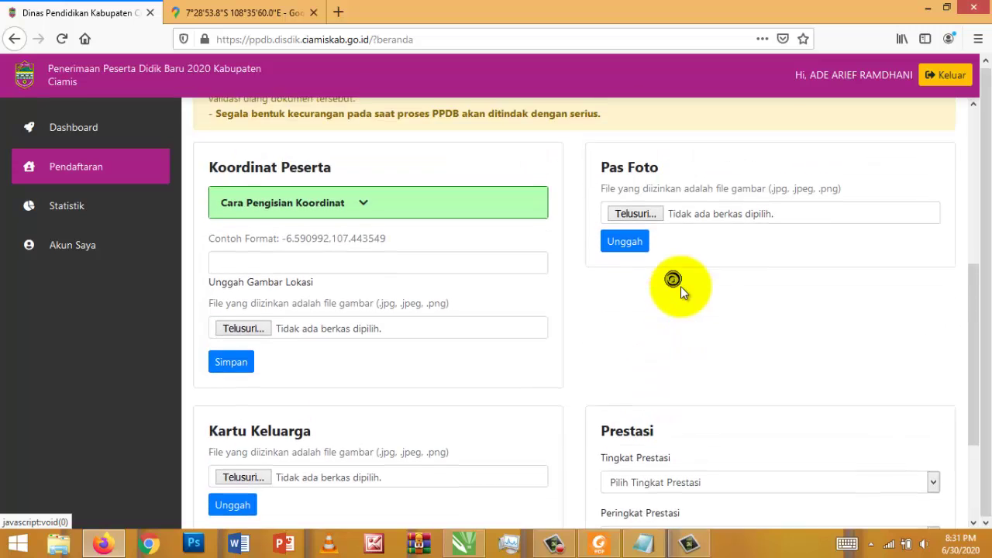
click(361, 267)
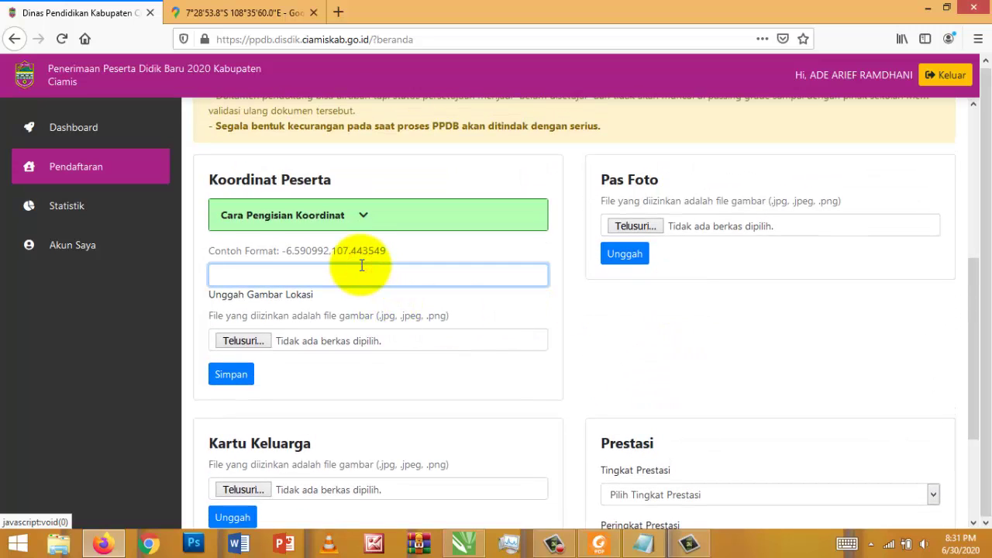
text(-7.481613, 108.599985)
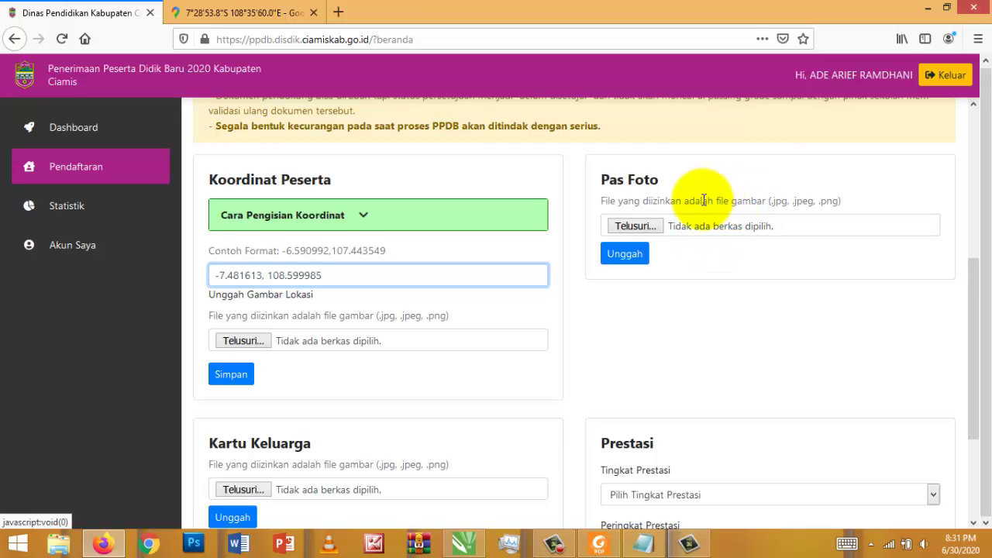
- Set Tingkat Prestasi to Piagam atau Sertifikat and Peringkat Prestasi to the certificate from the kabupaten/kota education authority
scroll(789, 351, down, 4)
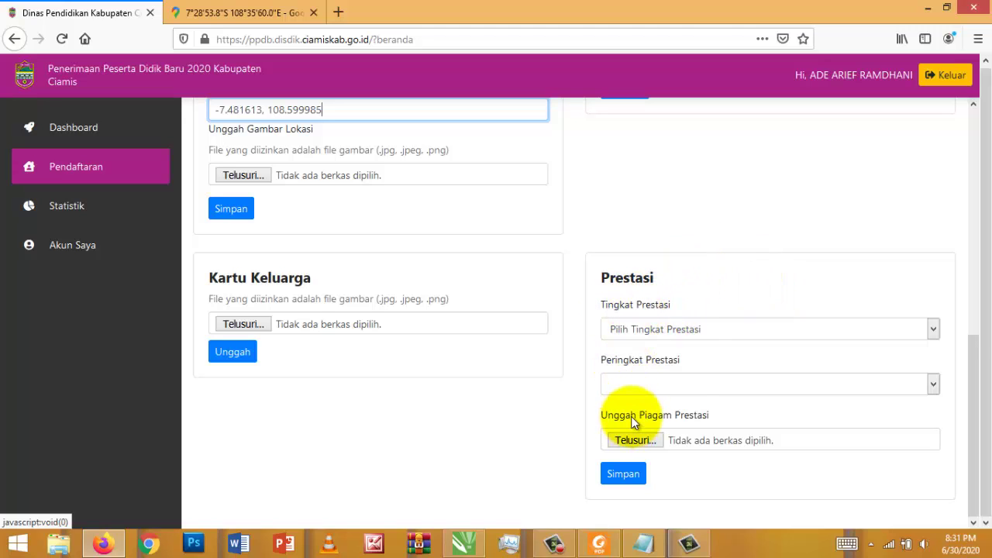
click(685, 324)
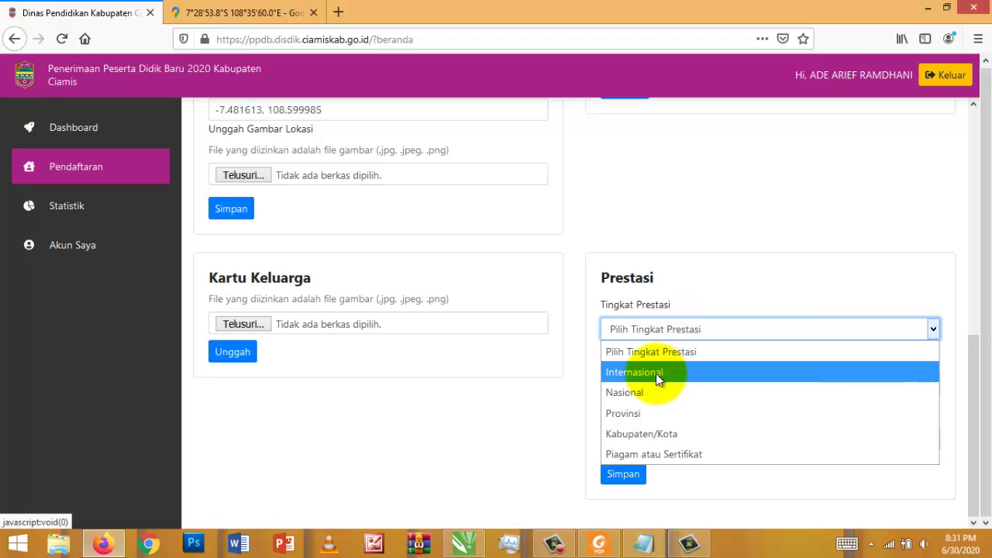
click(666, 456)
click(722, 384)
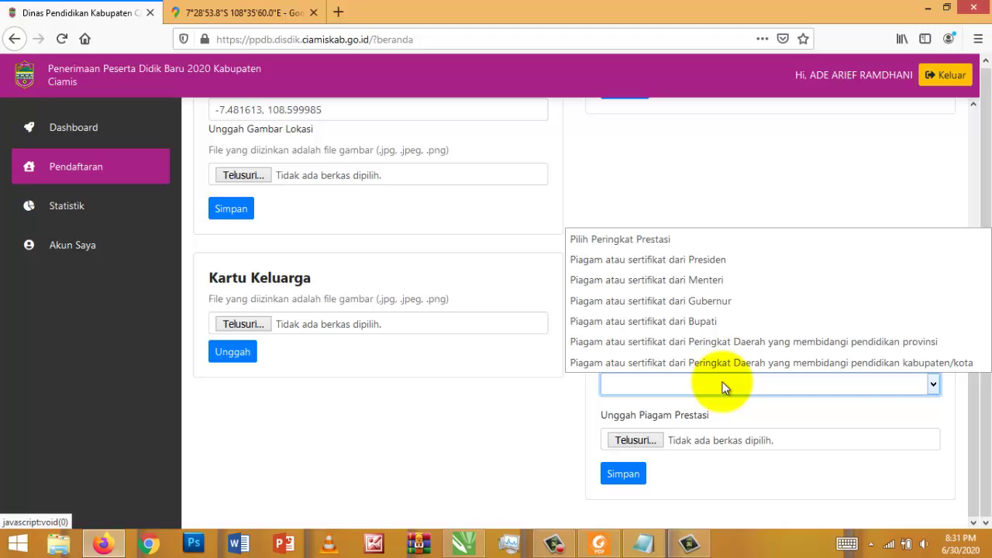
click(702, 361)
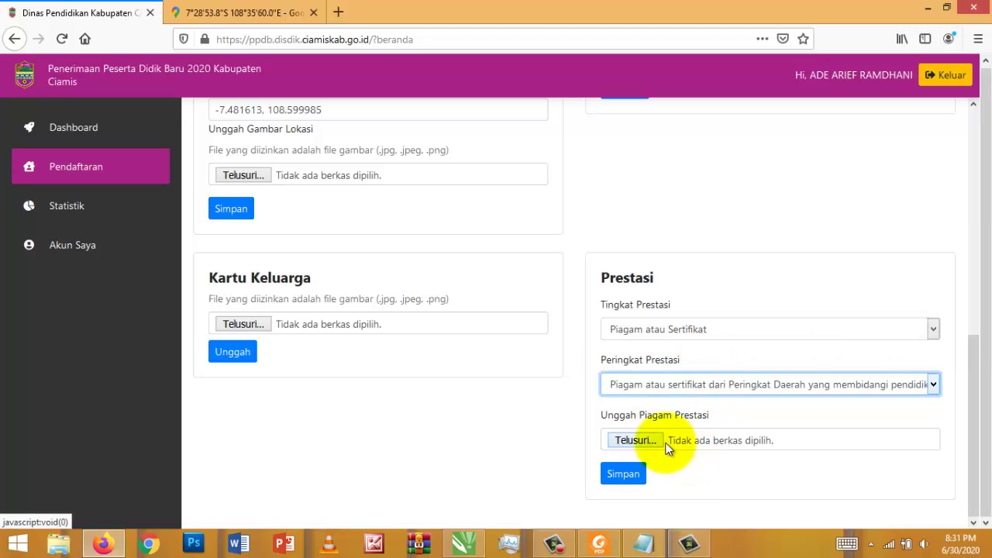
- Set Tingkat Prestasi to Kabupaten/Kota, Peringkat Prestasi to Juara 1 and Penyelenggara to Pemerintah/Dinas
click(698, 329)
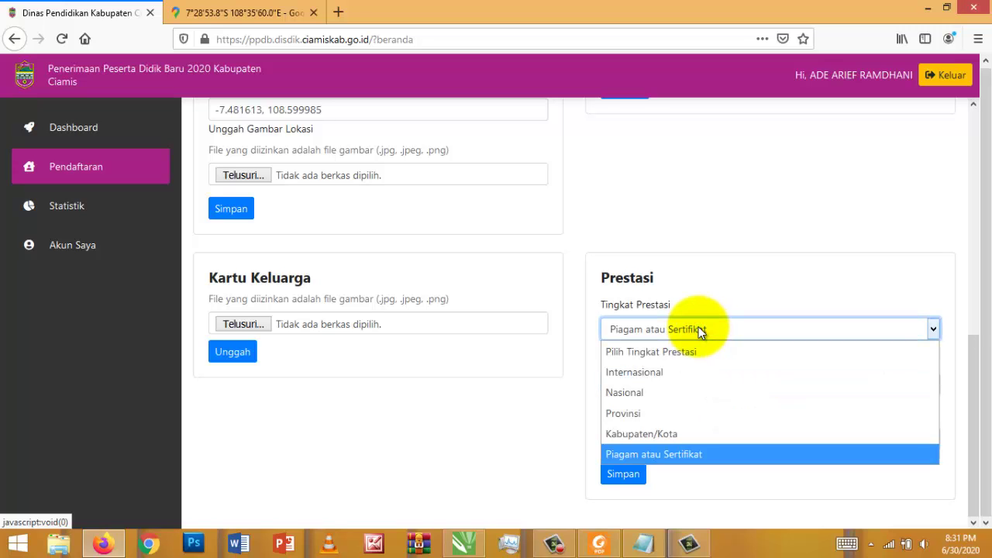
click(663, 433)
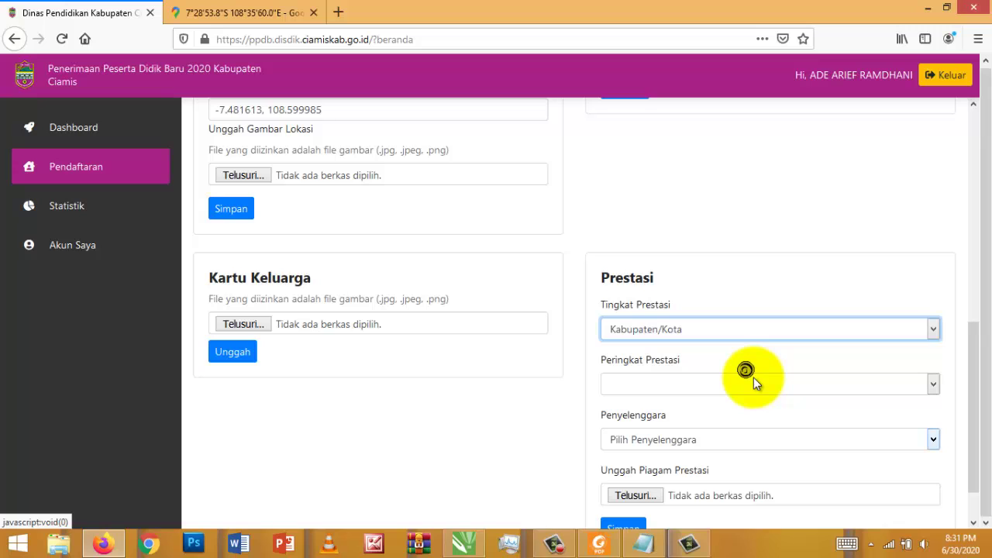
scroll(753, 378, down, 1)
click(708, 328)
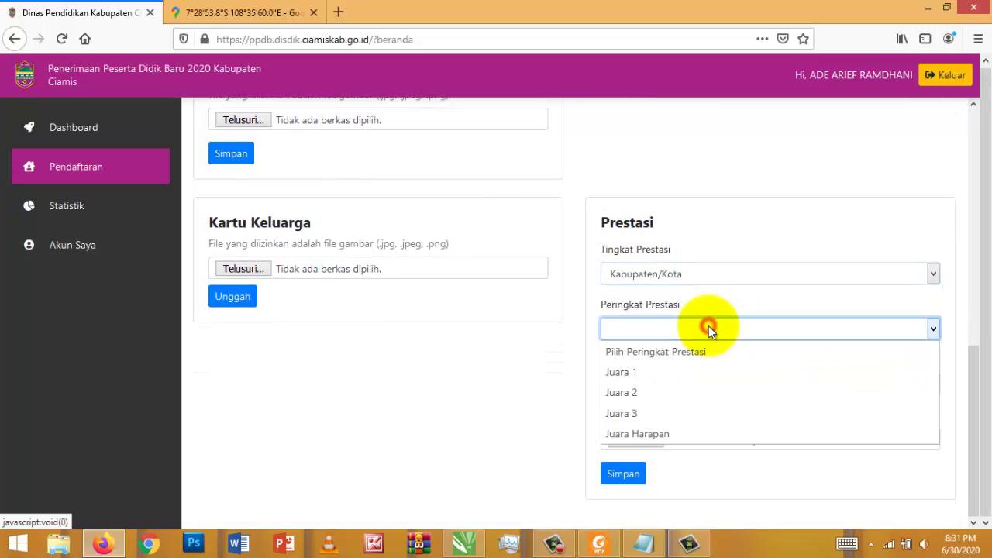
click(652, 376)
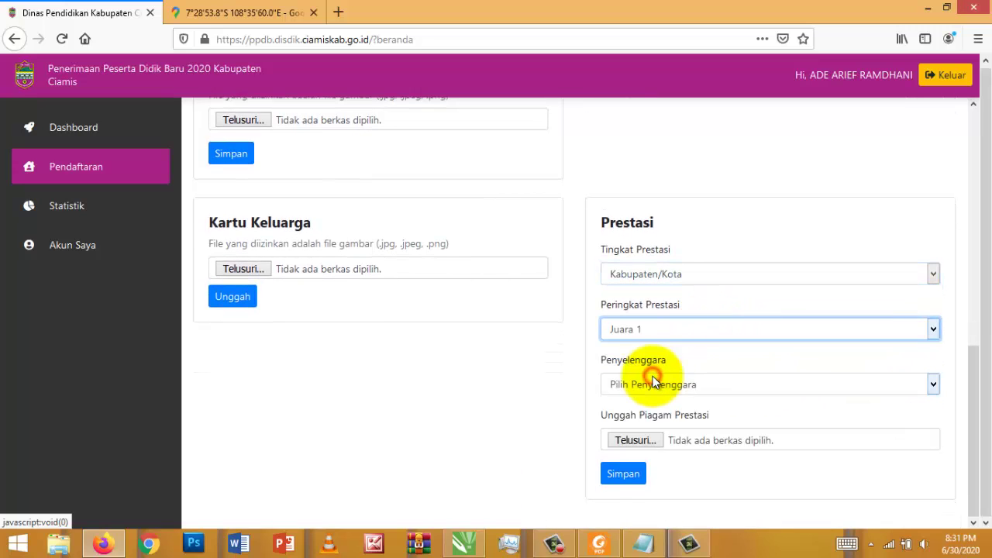
click(693, 385)
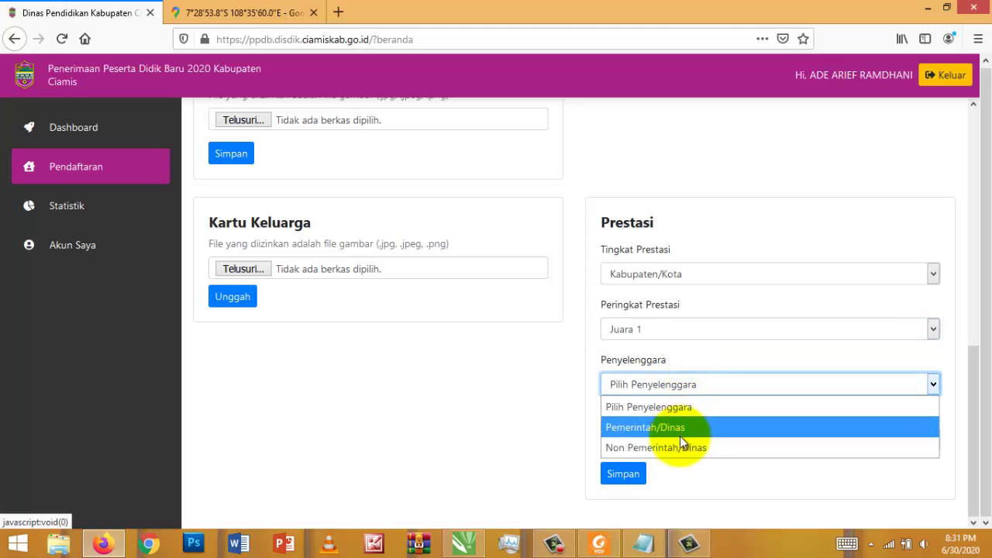
click(638, 427)
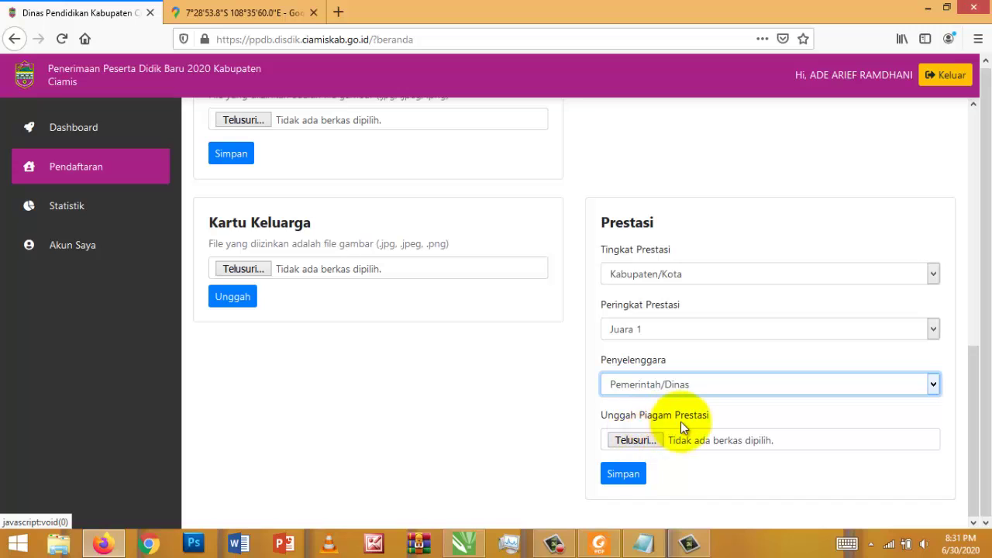
- Switch Tingkat Prestasi to Piagam atau Sertifikat and back to Kabupaten/Kota
click(656, 330)
click(656, 278)
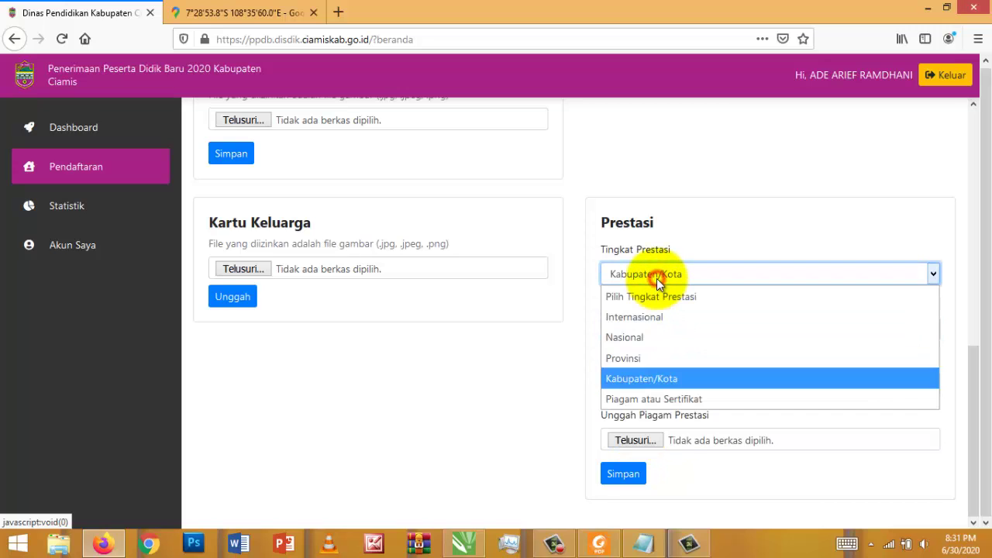
click(657, 395)
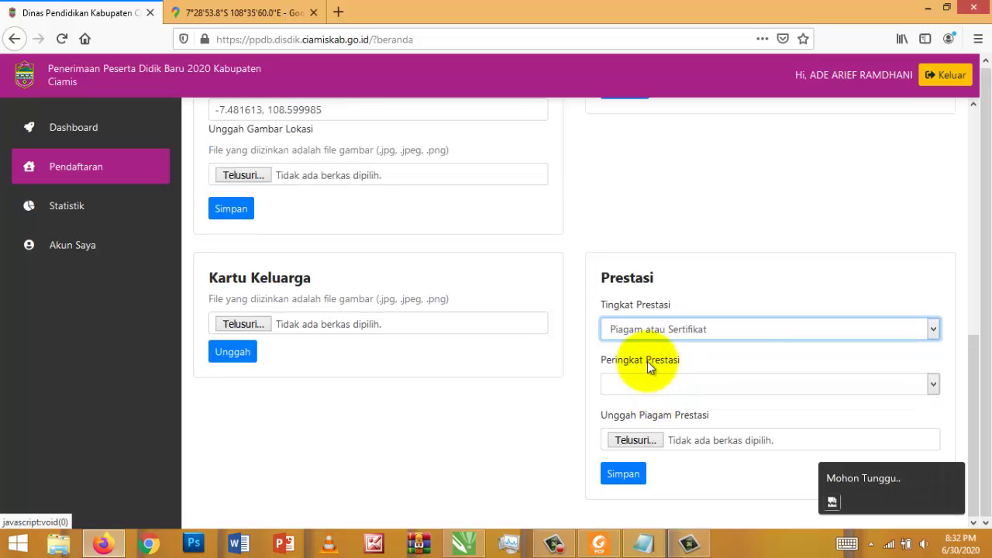
click(662, 330)
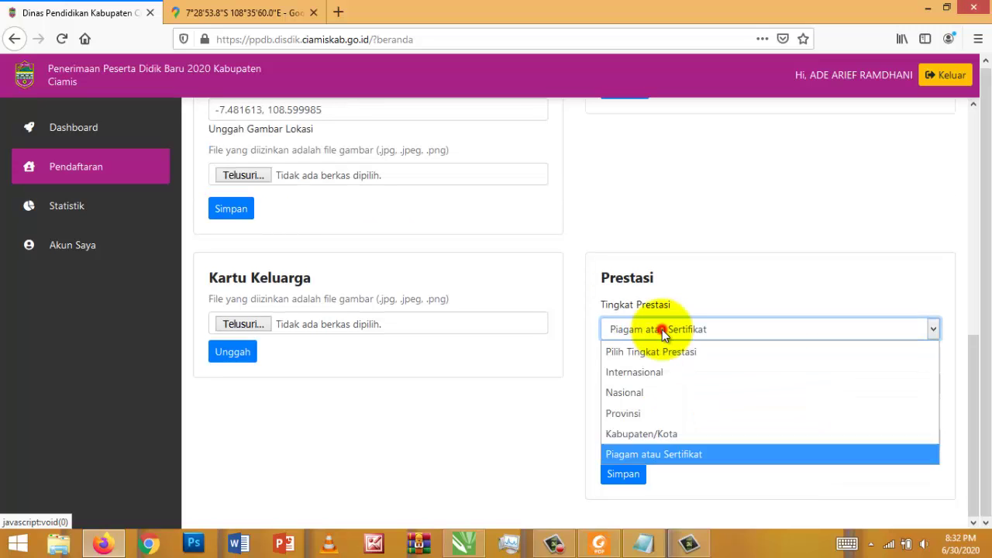
click(643, 433)
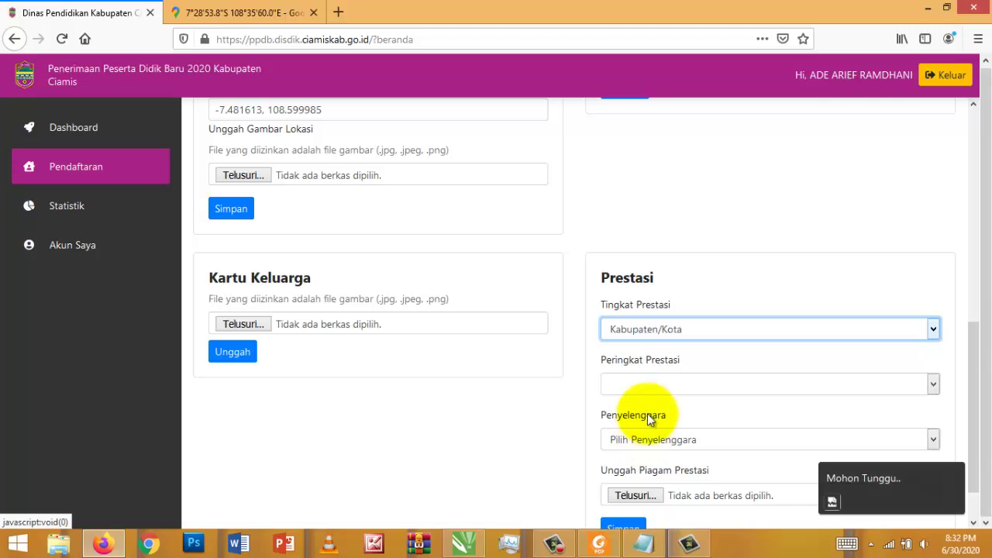
- Examine the Peringkat Prestasi and Penyelenggara choices without selecting any, and return to the start of the registration form
click(644, 384)
click(643, 390)
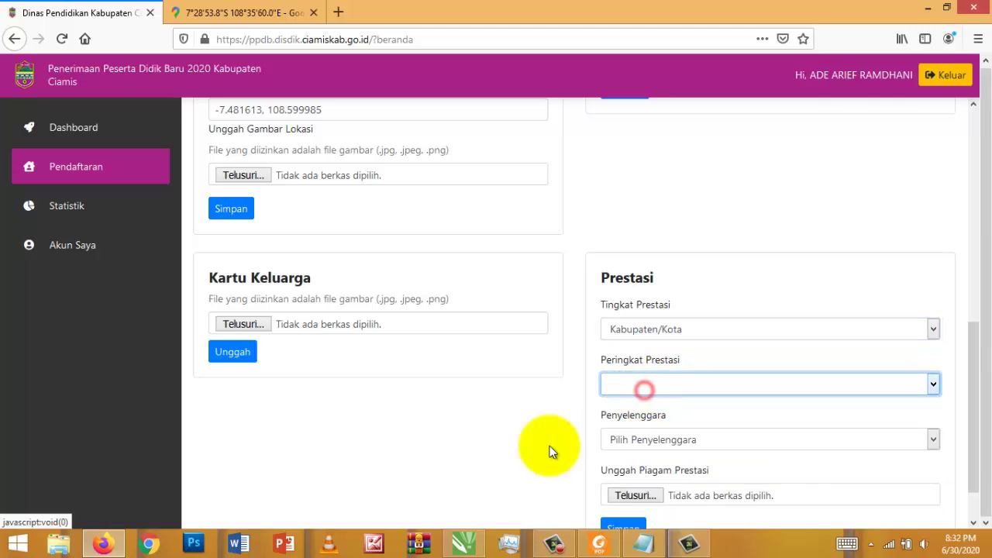
click(510, 455)
click(688, 439)
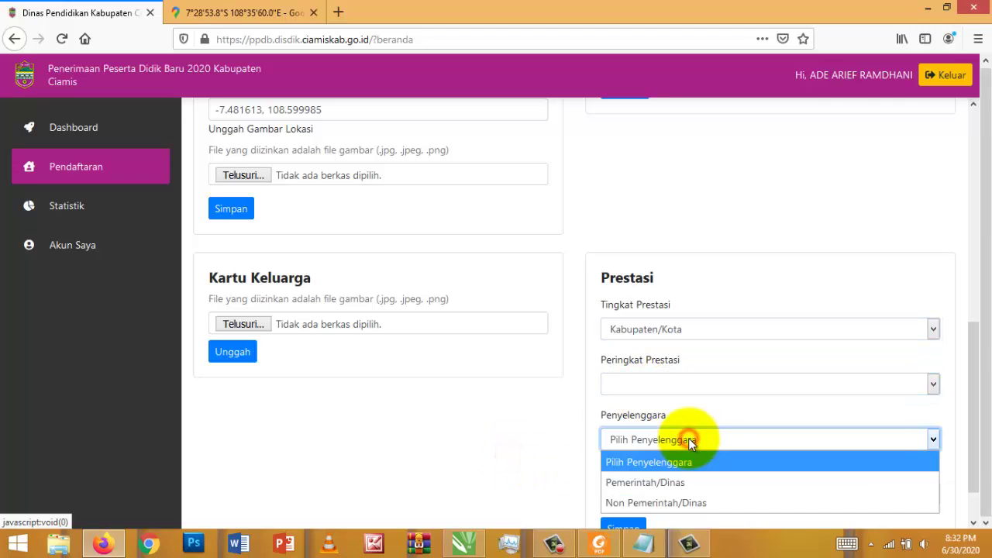
click(513, 425)
scroll(512, 425, up, 5)
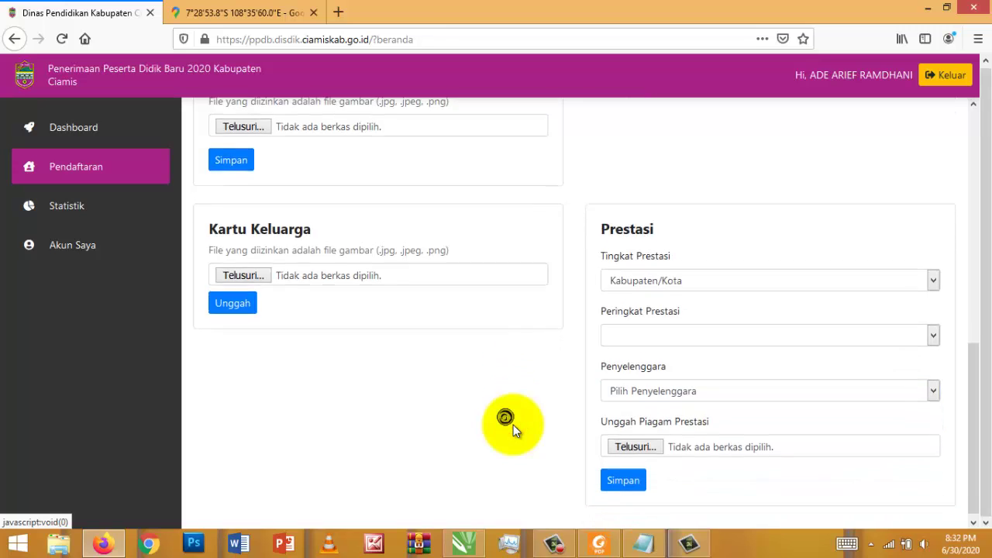
scroll(513, 425, up, 1)
scroll(513, 425, up, 4)
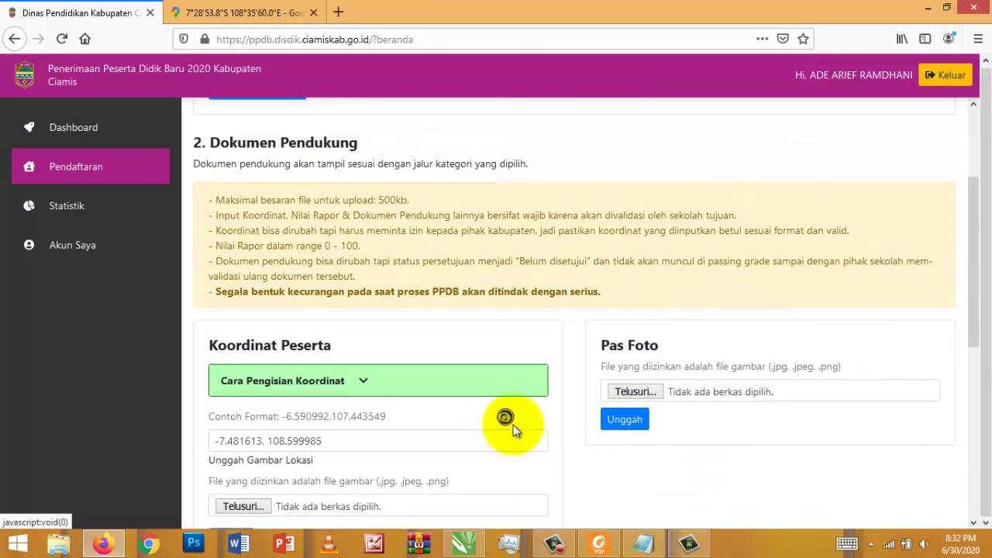
scroll(513, 425, up, 2)
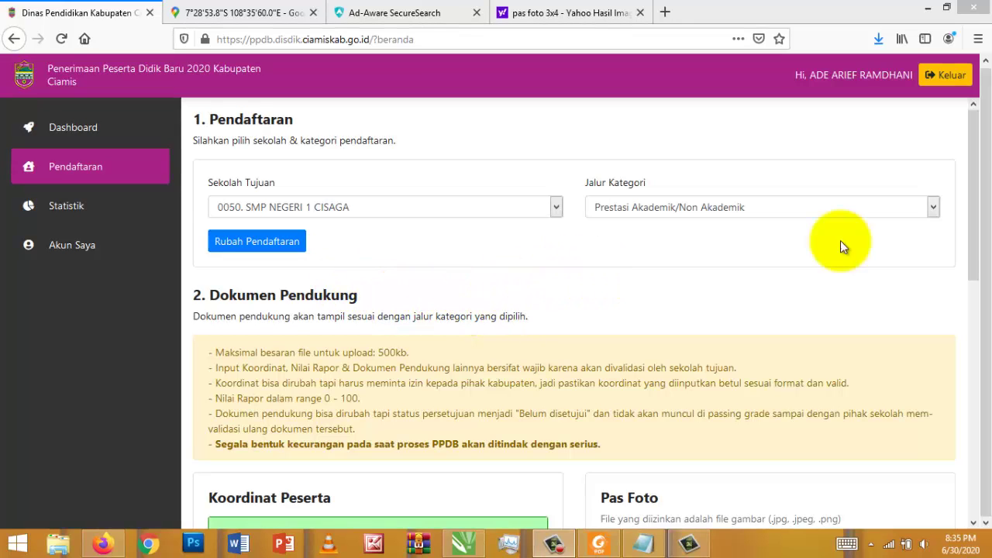
- Open the Dashboard and review the participant's biodata, the Dokumen Pendukung completeness and the Informasi PPDB section
drag(975, 217, 977, 124)
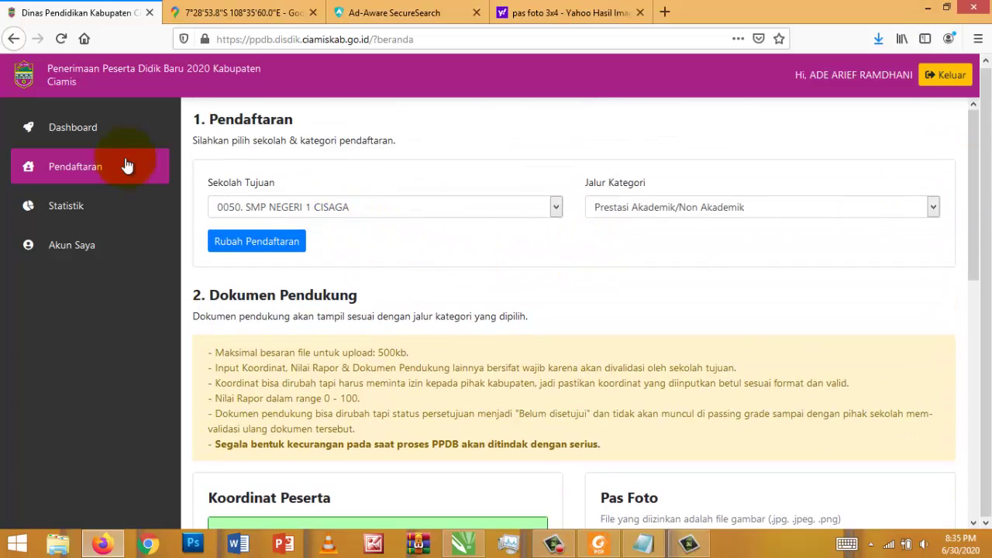
click(71, 130)
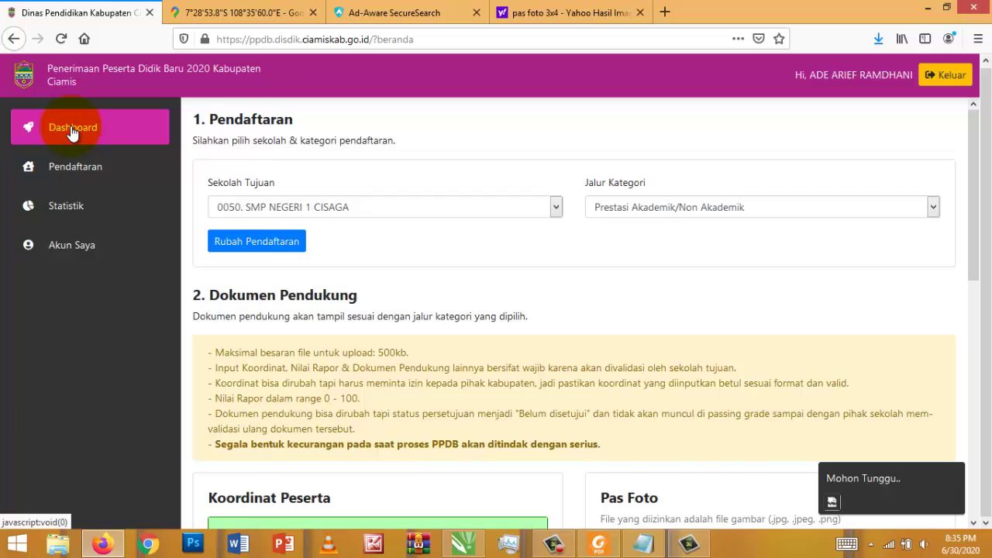
scroll(452, 296, down, 2)
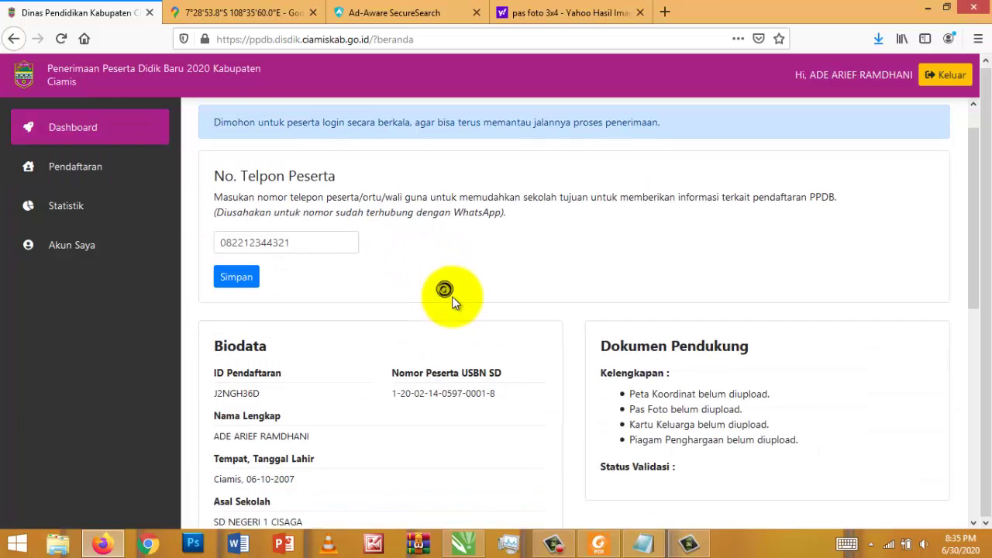
scroll(452, 296, down, 2)
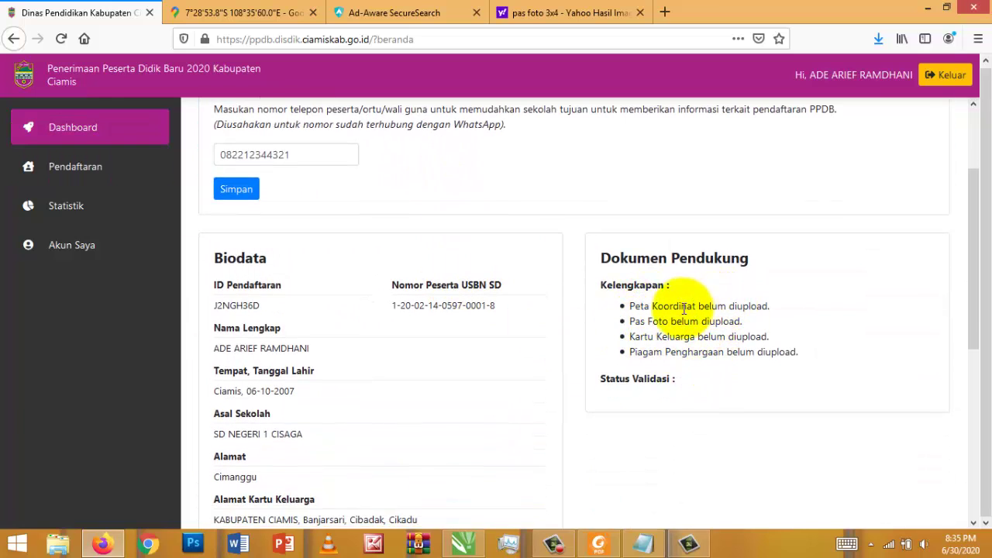
scroll(597, 305, down, 5)
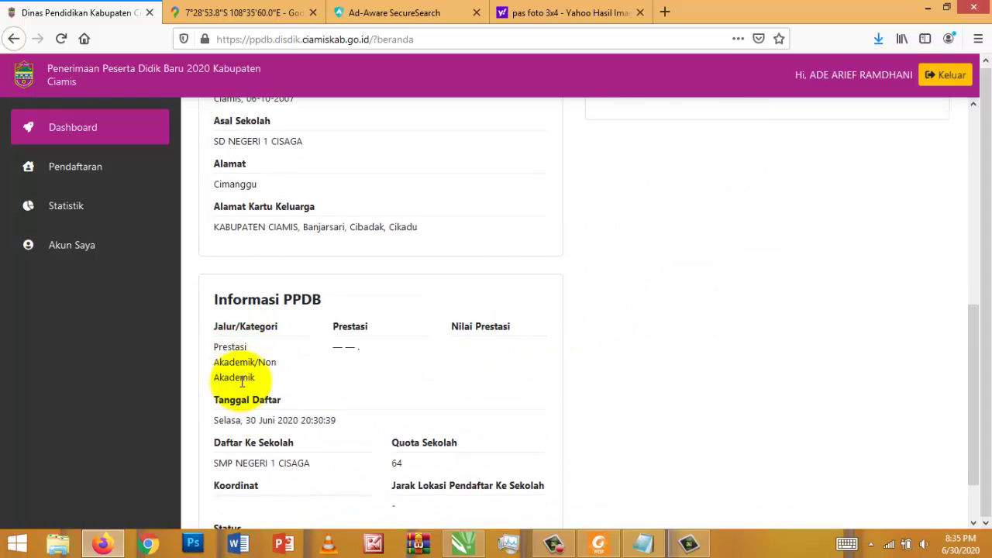
scroll(467, 418, down, 2)
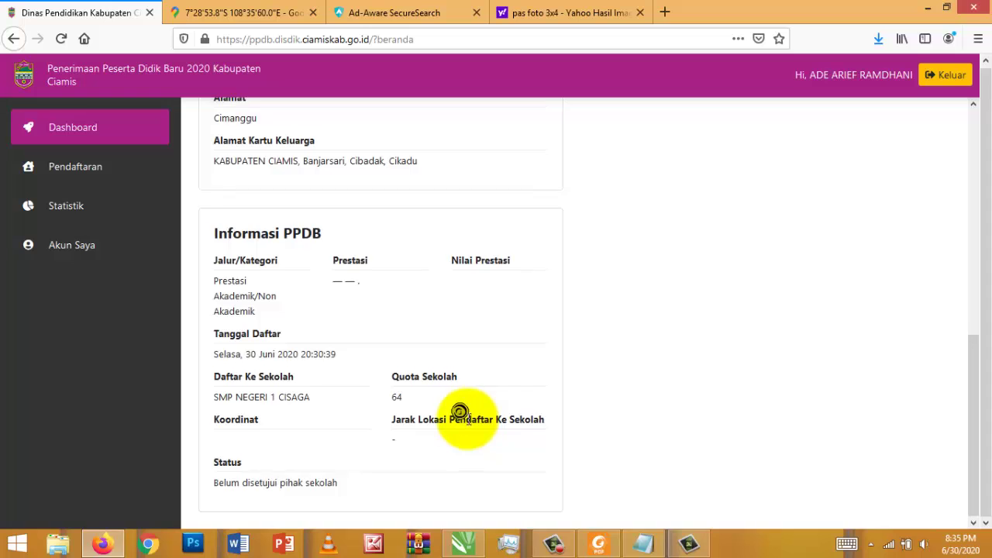
scroll(460, 410, up, 10)
- Change the Jalur Kategori in Pendaftaran to Zonasi, save the change for SMP NEGERI 1 CISAGA and check its required supporting documents
click(71, 175)
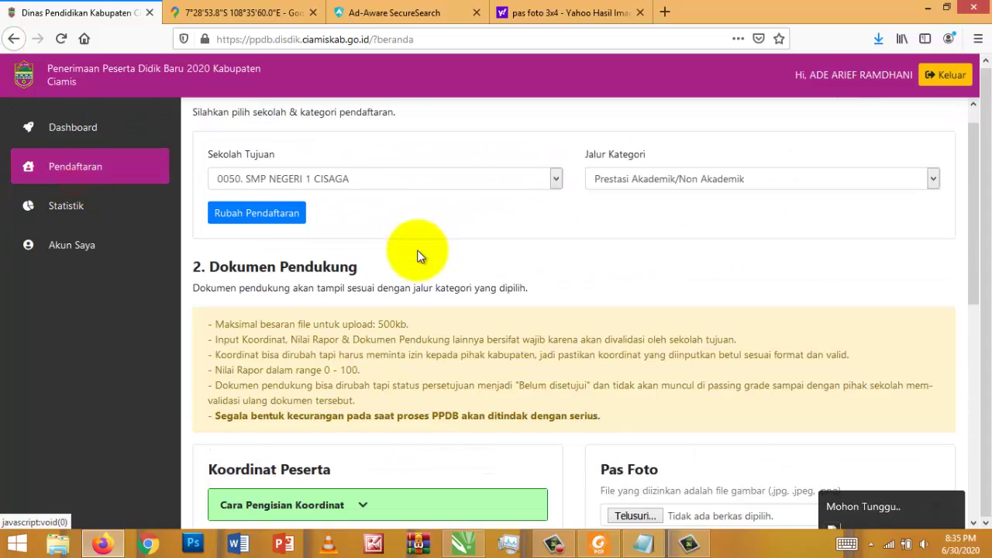
scroll(541, 260, up, 1)
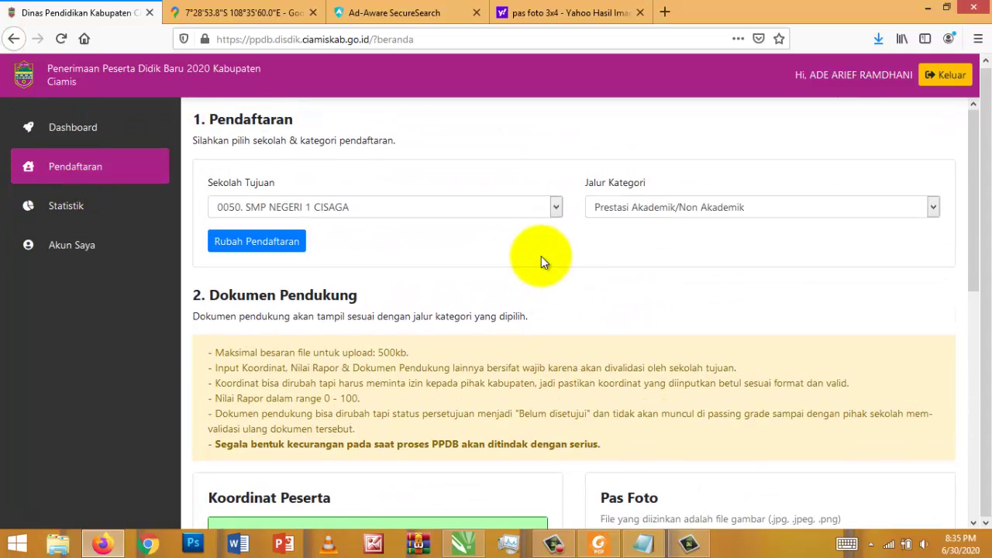
click(640, 214)
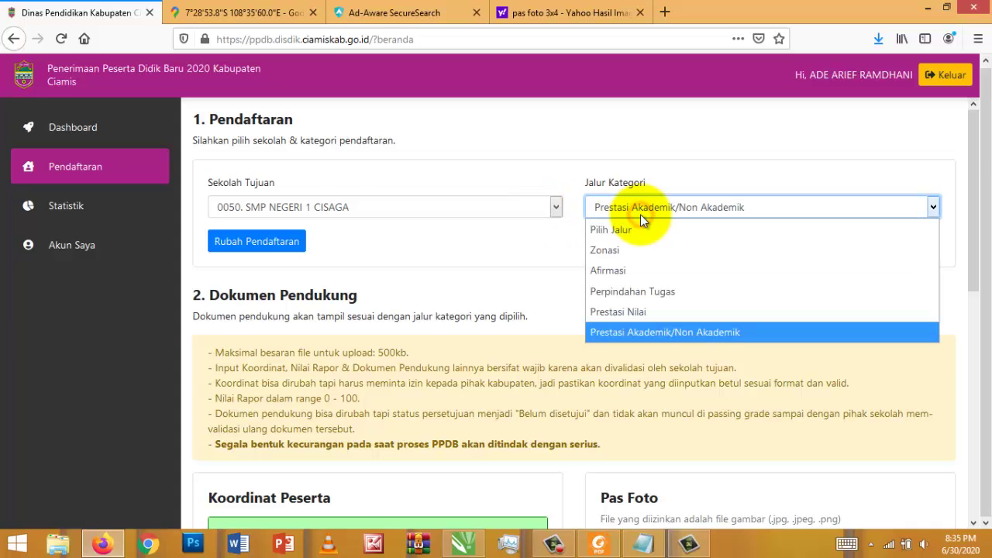
click(626, 250)
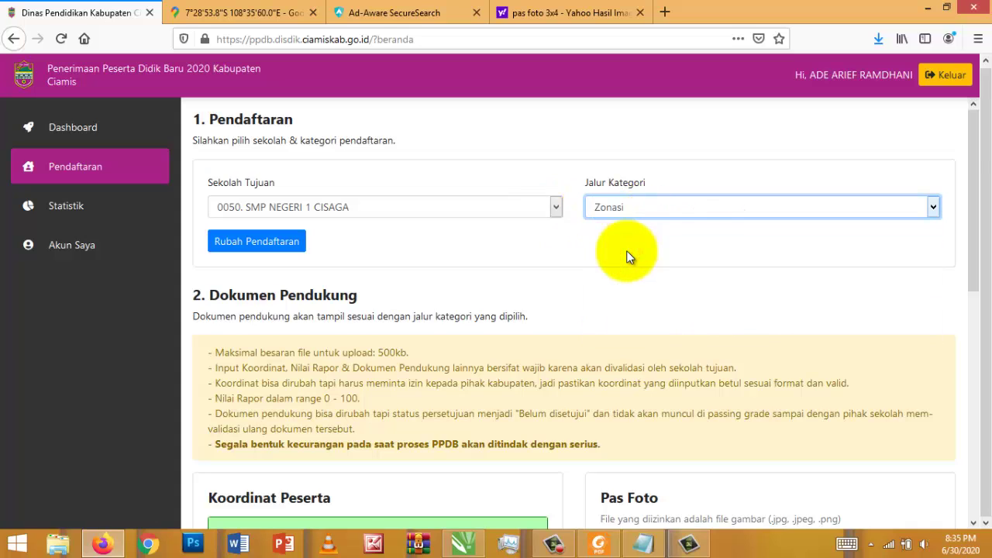
click(266, 240)
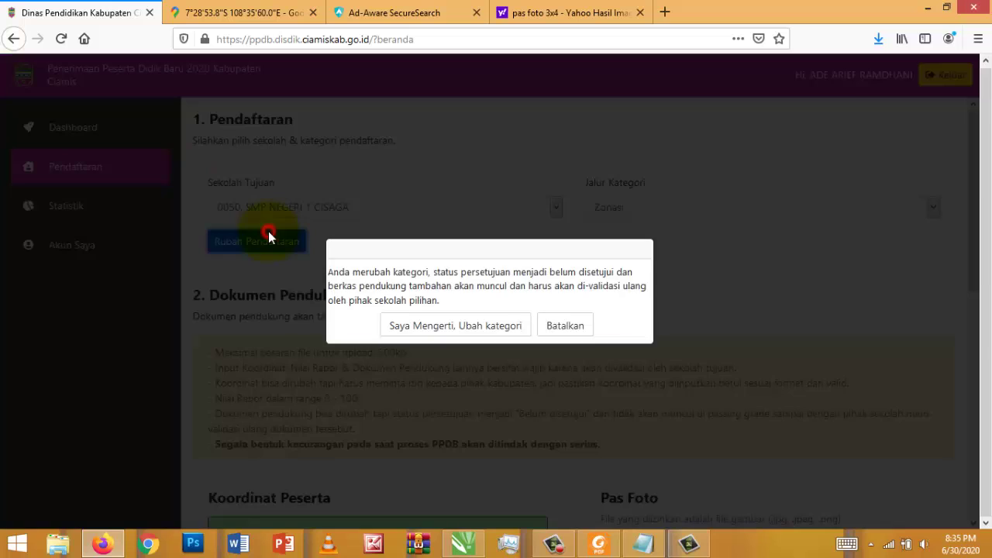
click(505, 352)
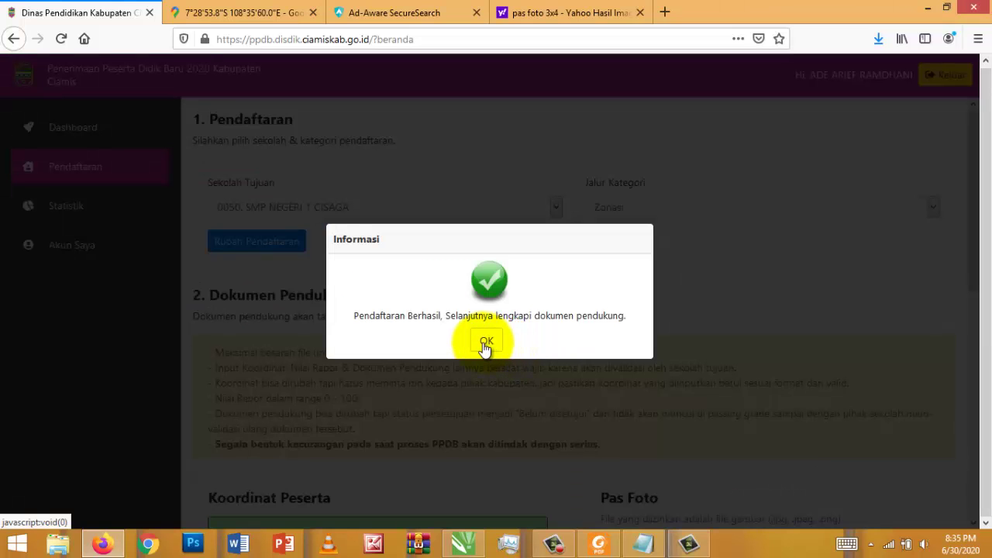
click(484, 345)
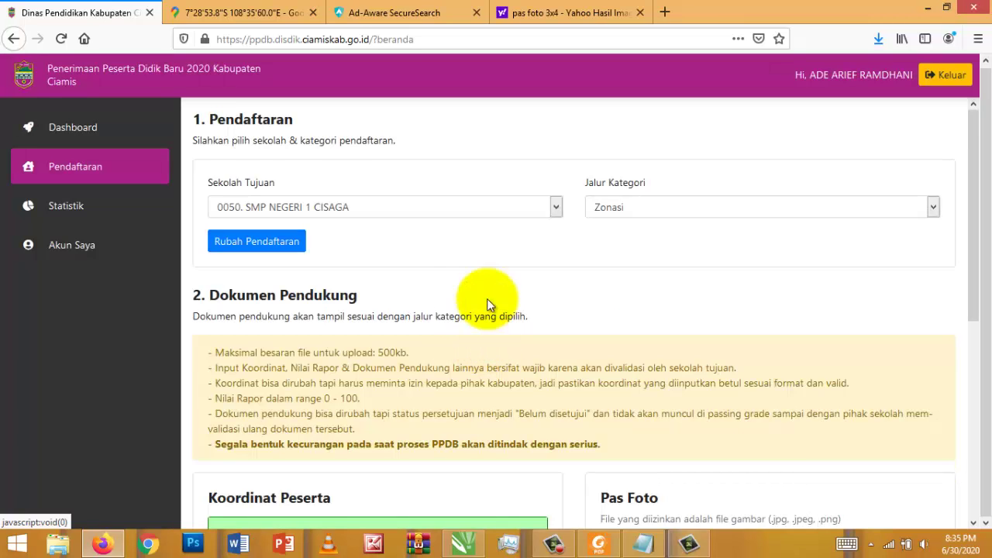
scroll(468, 251, down, 3)
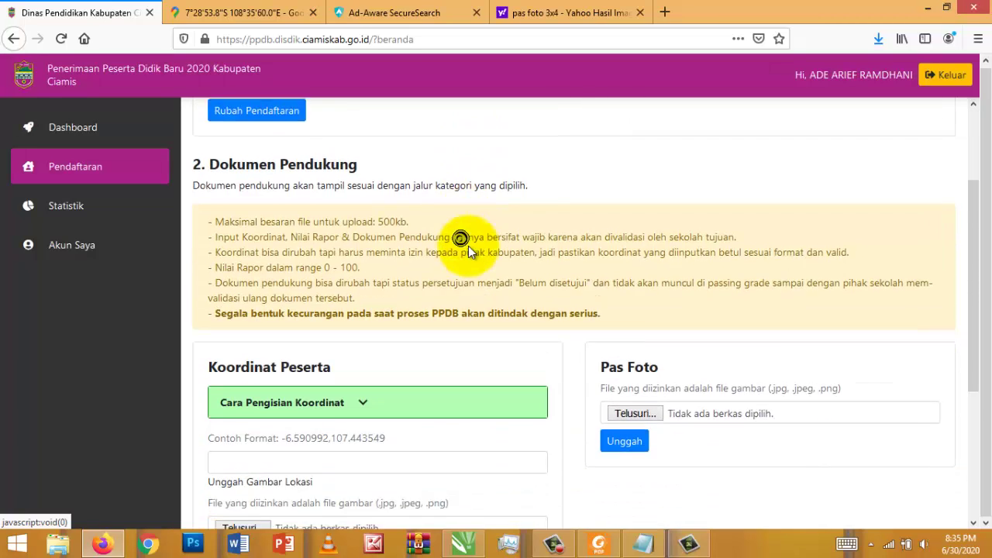
scroll(468, 245, down, 2)
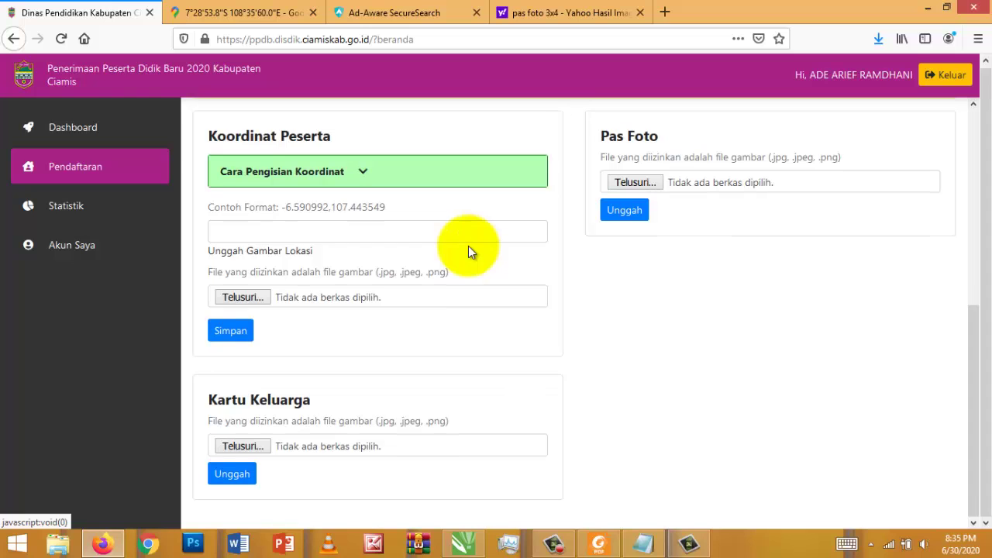
scroll(703, 397, up, 2)
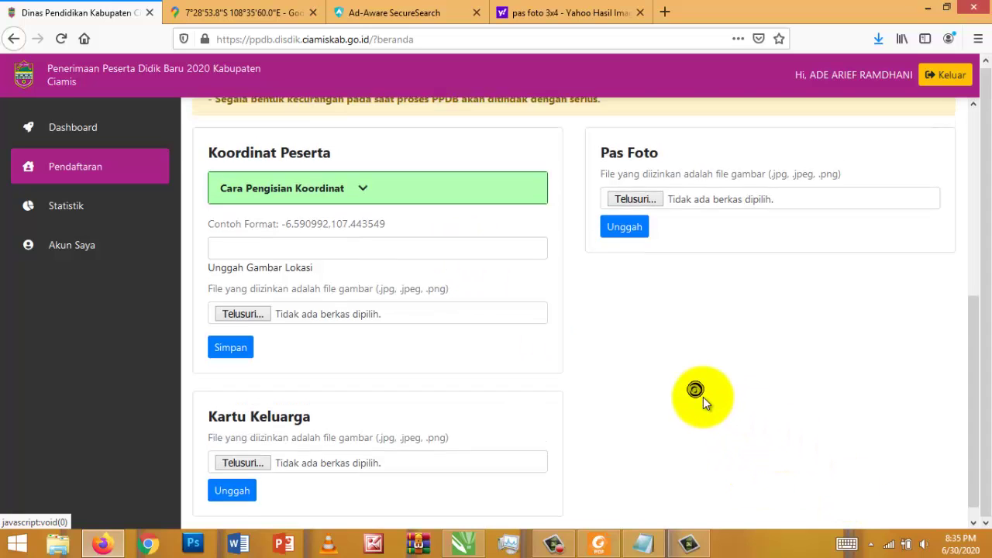
- Expand the Cara Pengisian Koordinat instructions in Koordinat Peserta and read through the numbered steps for obtaining coordinates
scroll(441, 365, down, 2)
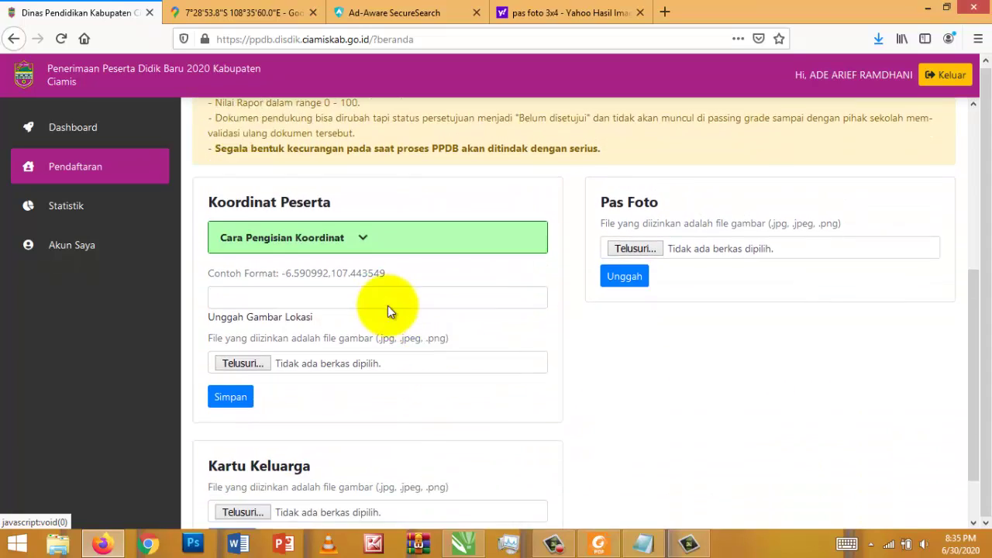
click(361, 226)
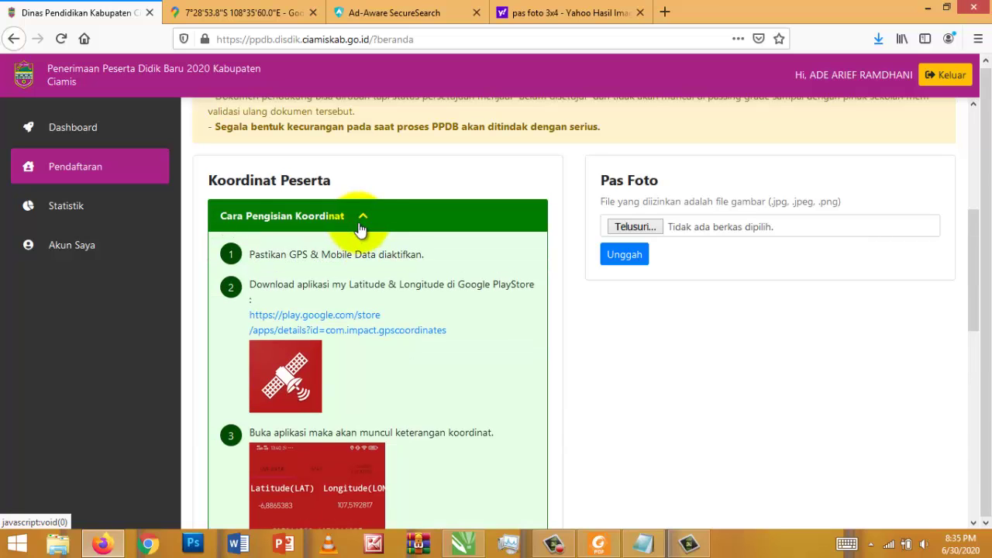
click(447, 332)
scroll(448, 331, down, 1)
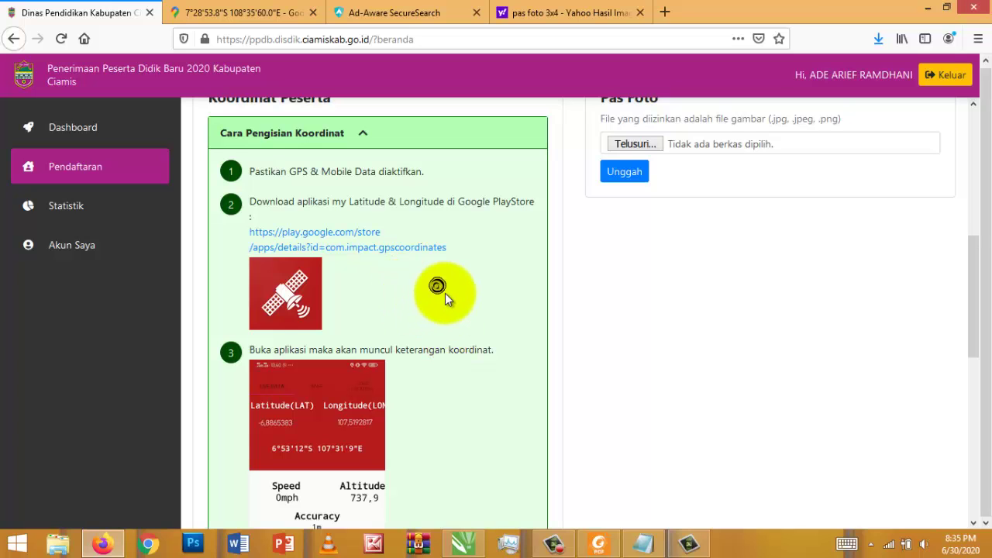
scroll(445, 293, down, 1)
scroll(445, 293, down, 1)
scroll(444, 293, down, 3)
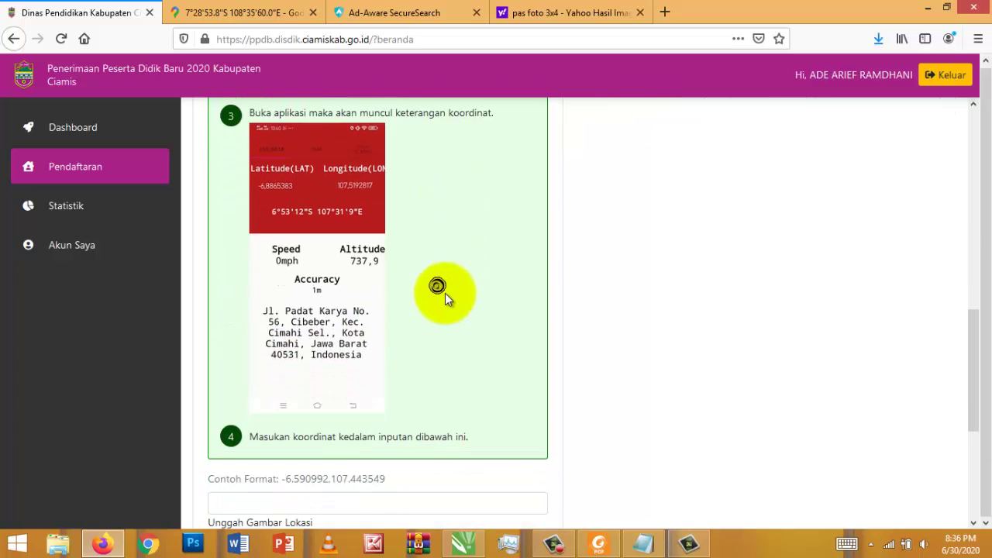
scroll(445, 293, up, 1)
scroll(445, 293, up, 5)
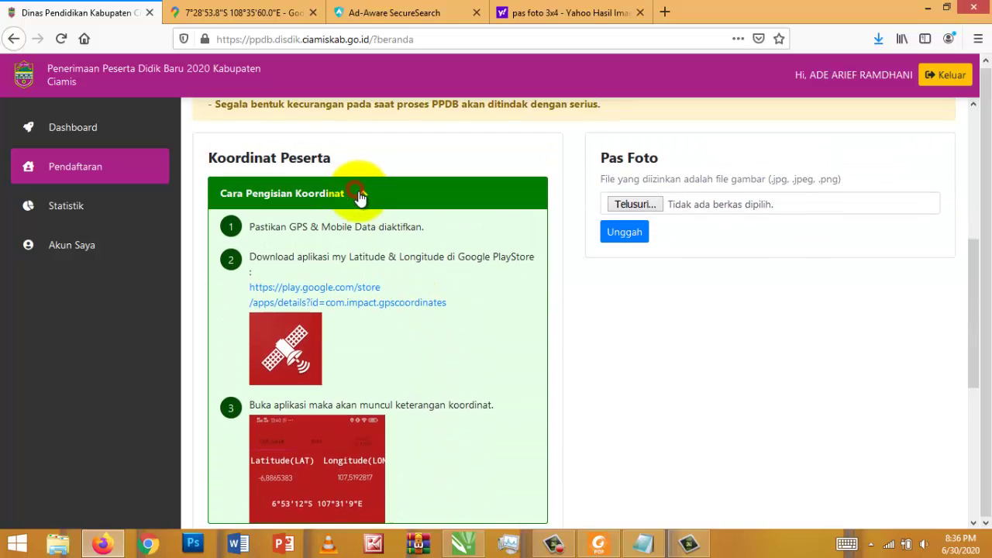
click(361, 199)
click(343, 254)
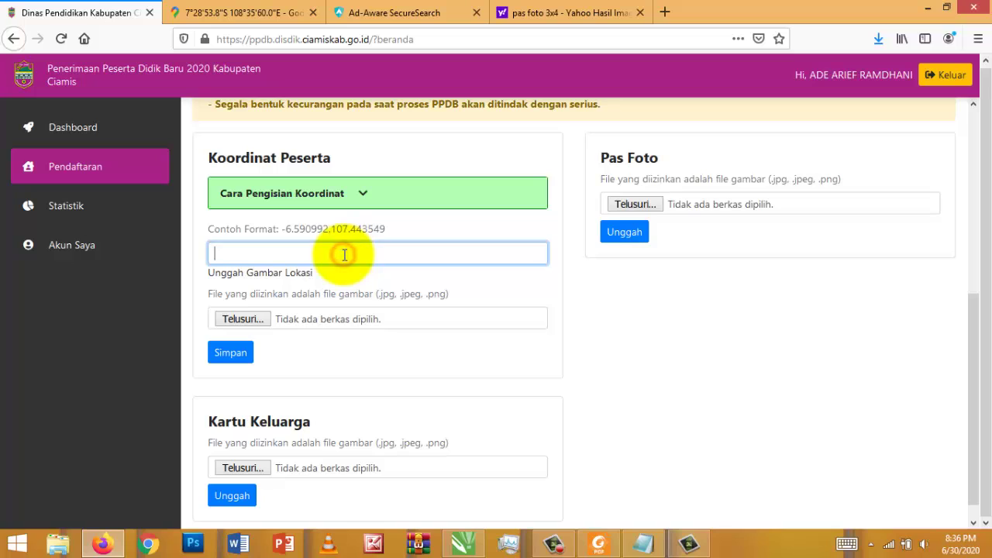
text(-7.481613, 108.599985)
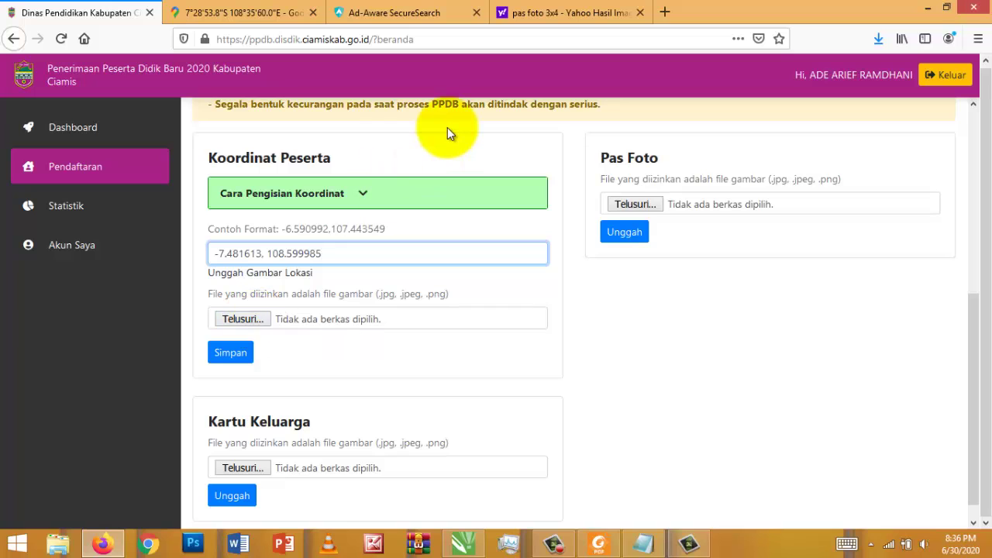
- Switch to Google Maps and open the place details for the house just north of KOMIDA BANJARSARI, marking it with a pin
click(281, 7)
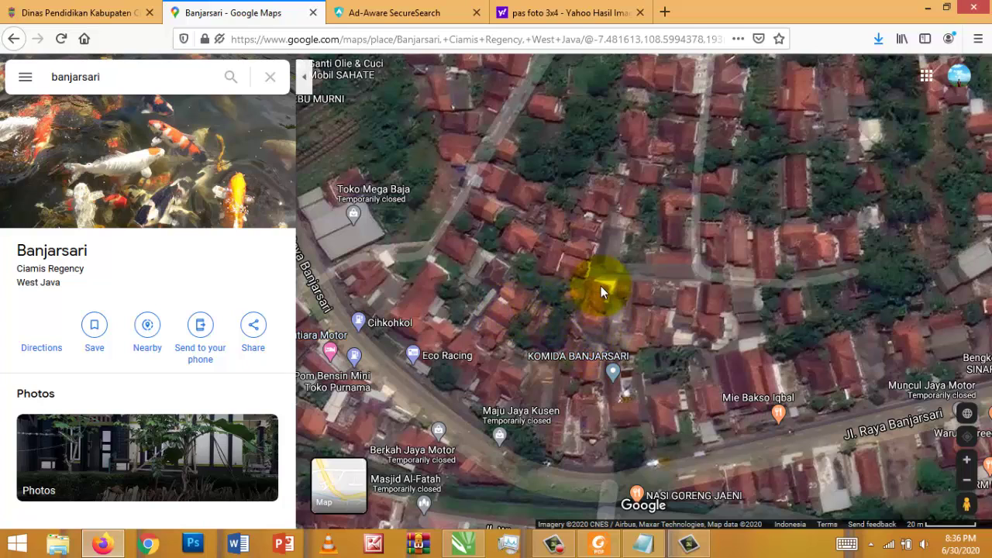
right_click(641, 295)
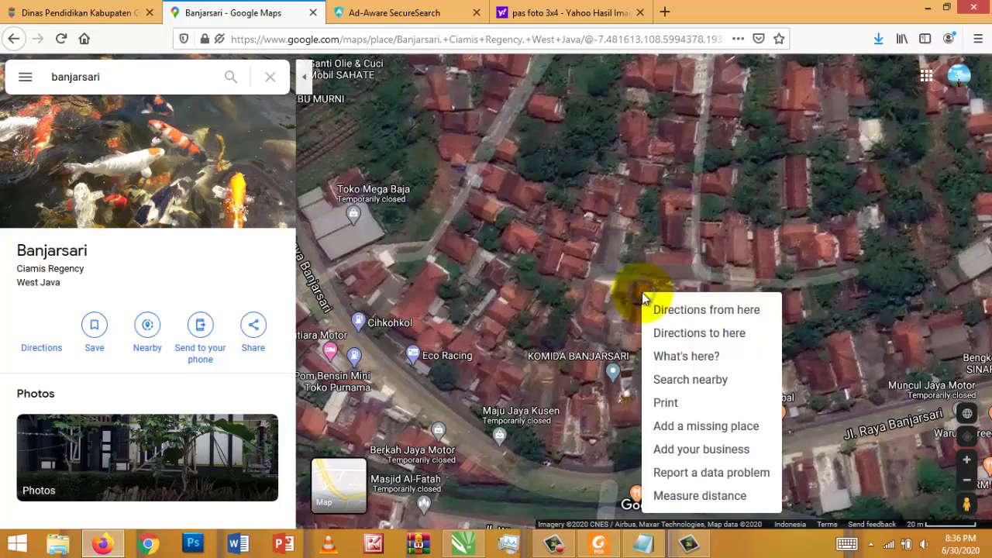
click(676, 361)
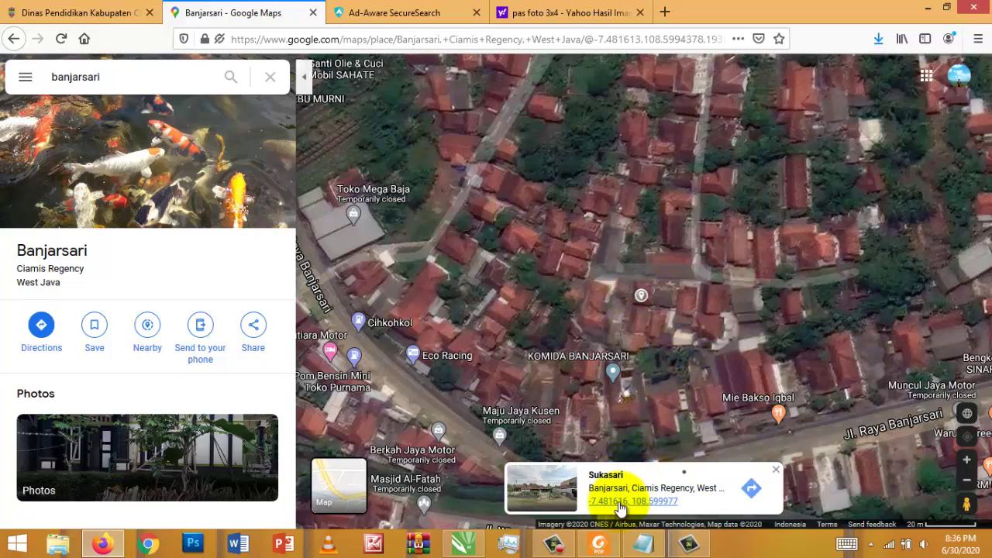
click(619, 504)
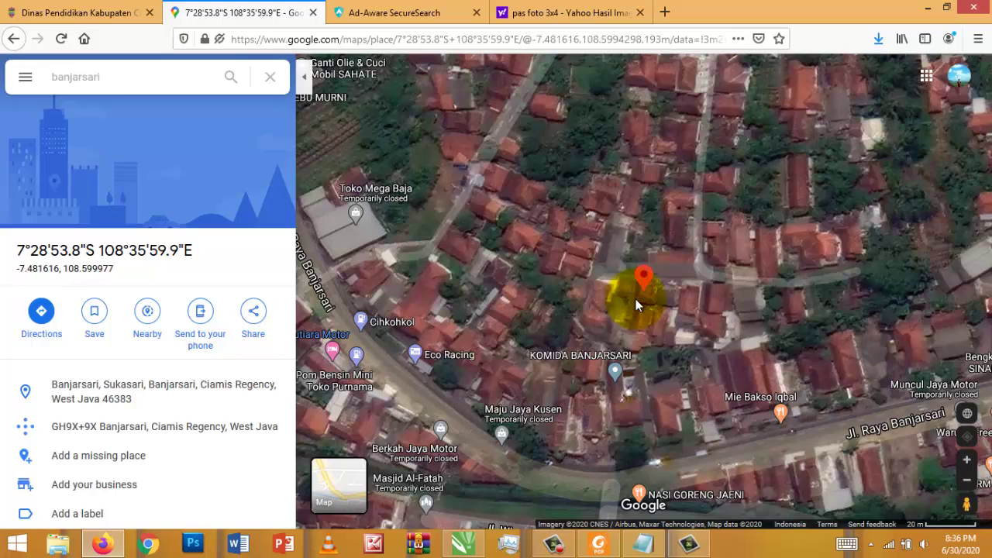
- Switch to Paint and paste the screenshot of the pinned map location into the blank picture
key(super)
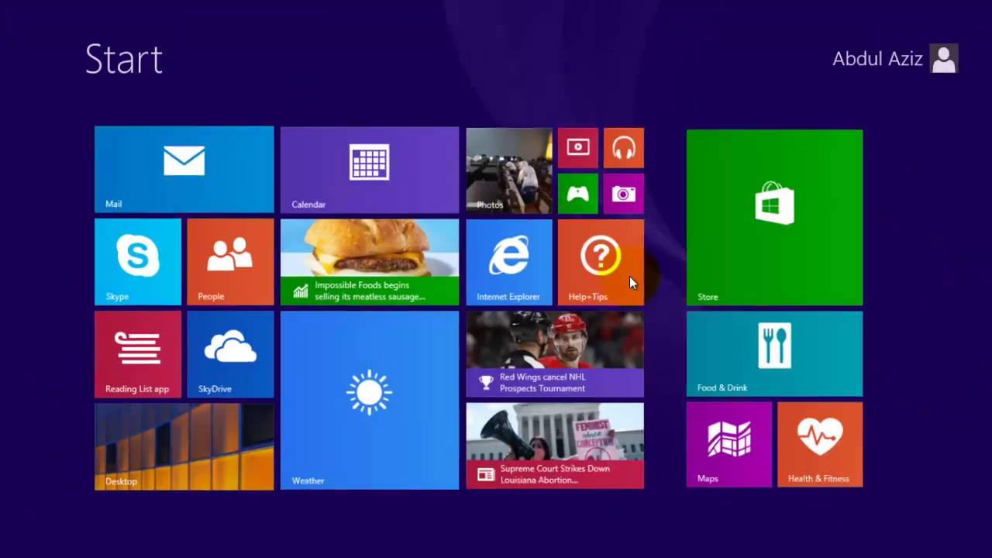
text(PAINT)
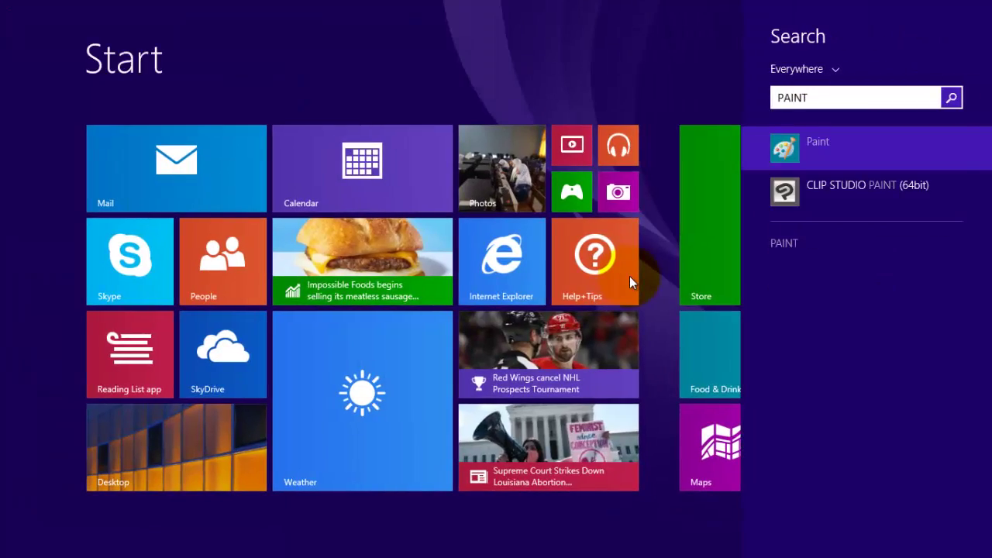
key(Return)
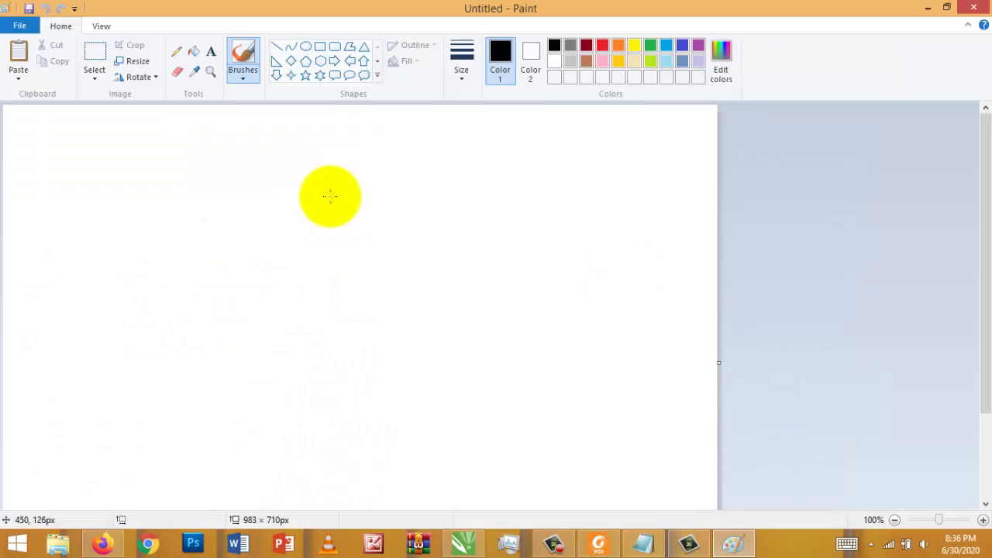
key(ctrl+v)
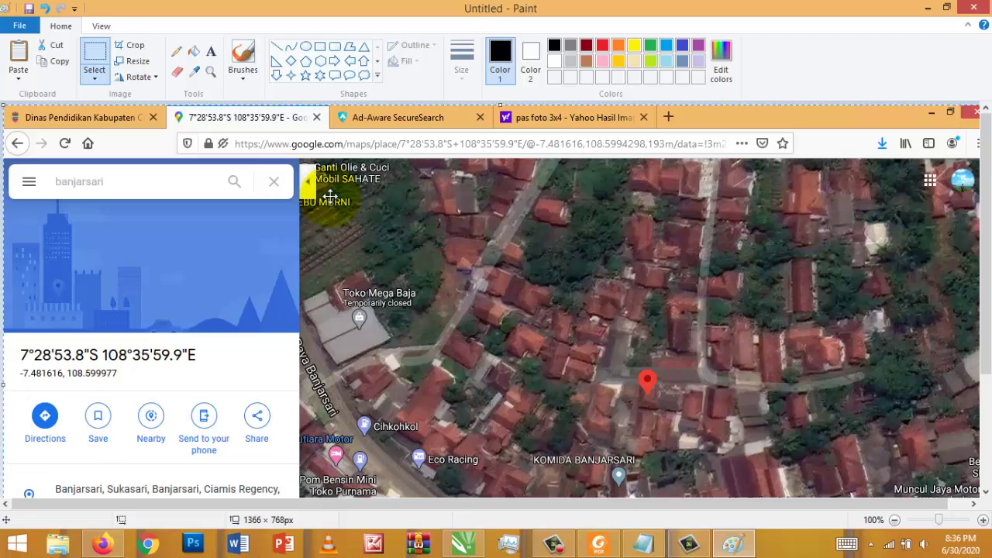
- Save the pasted map screenshot as a JPEG picture named SS in the PPDB SMP folder under Downloads
click(23, 26)
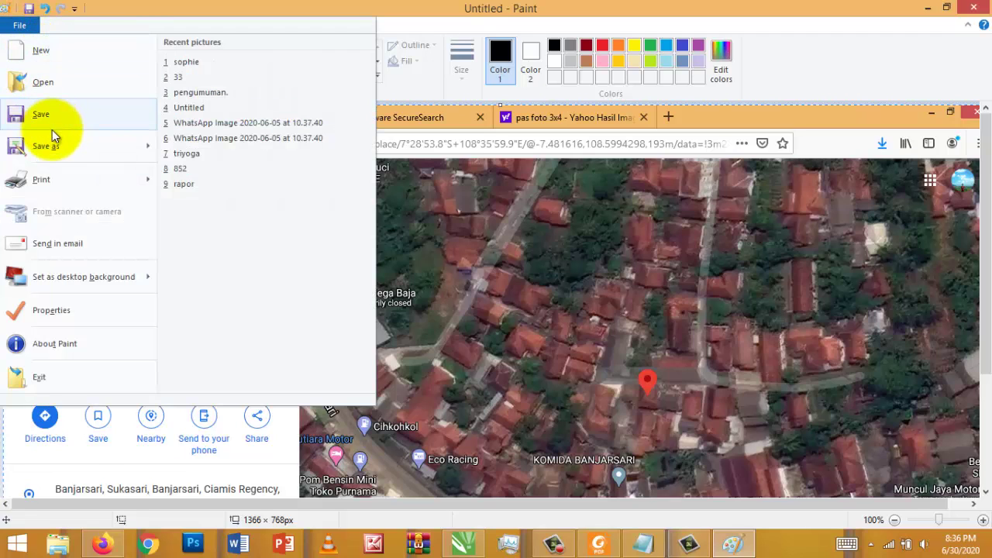
mouse_move(69, 150)
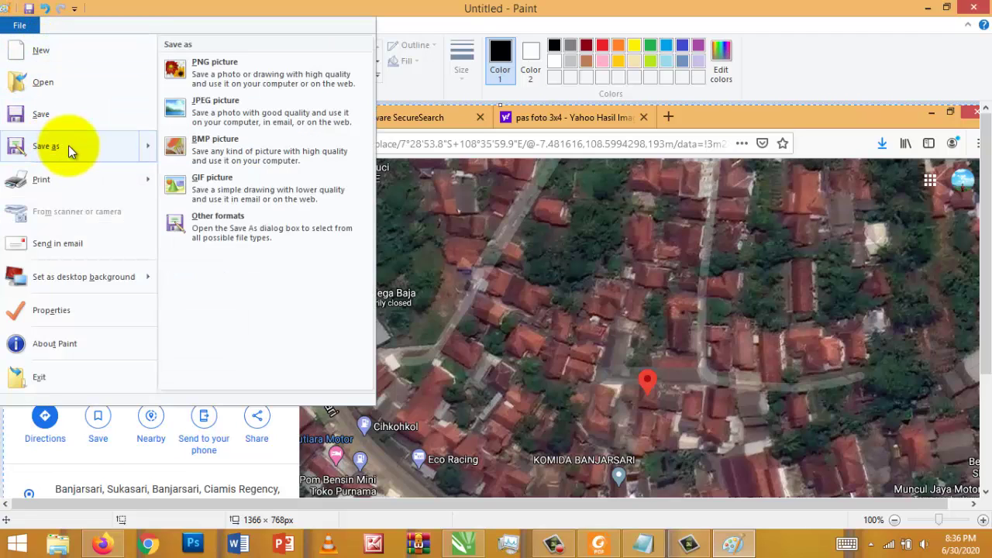
click(225, 101)
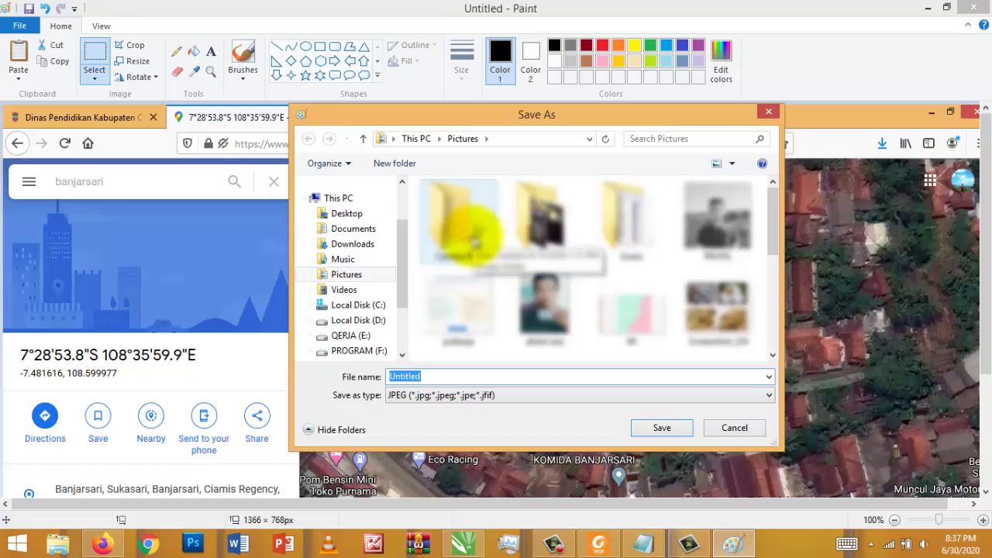
click(357, 245)
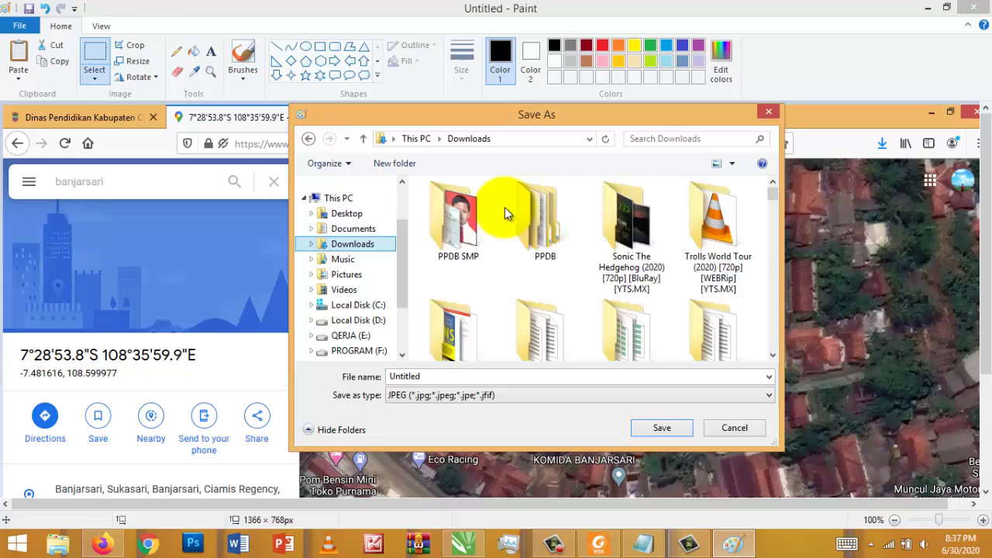
double_click(476, 219)
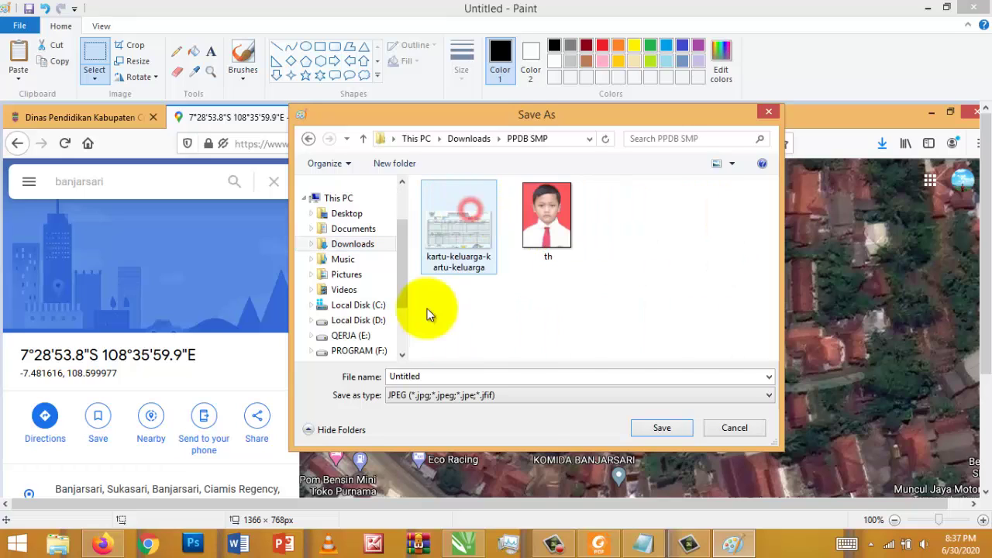
double_click(428, 376)
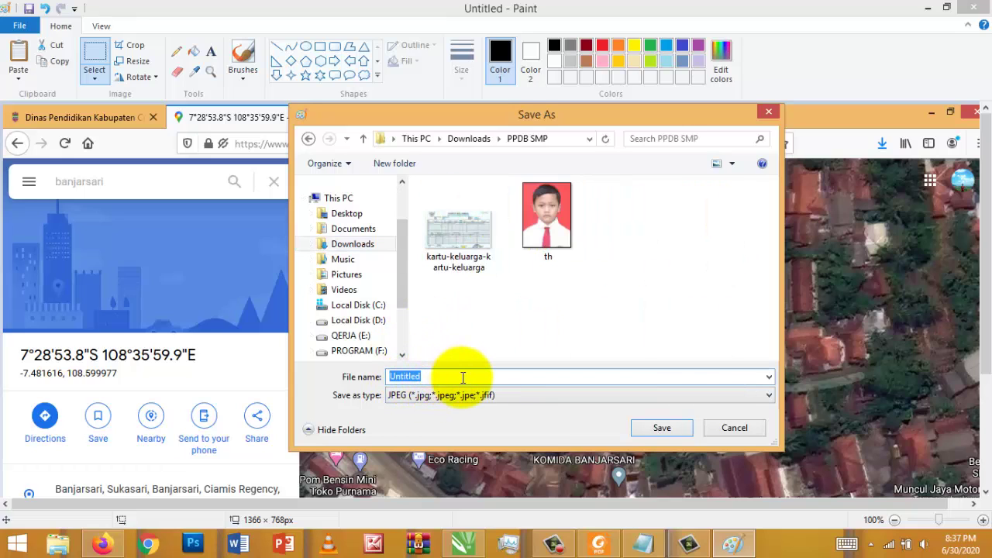
text(SS)
key(Return)
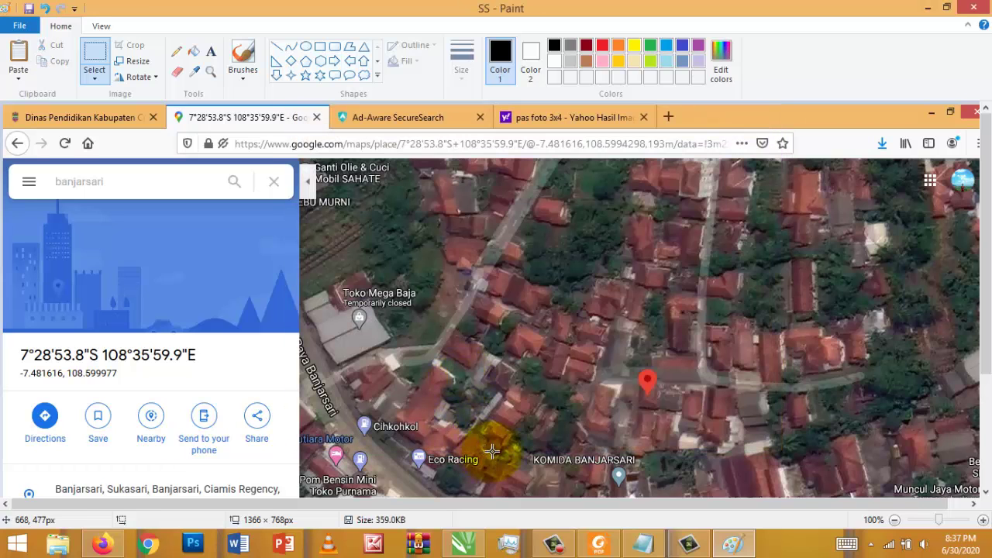
- Switch back to the PPDB page in Firefox, attach SS.jpg from Downloads\PPDB SMP as the location image, and save Koordinat Peserta
click(106, 548)
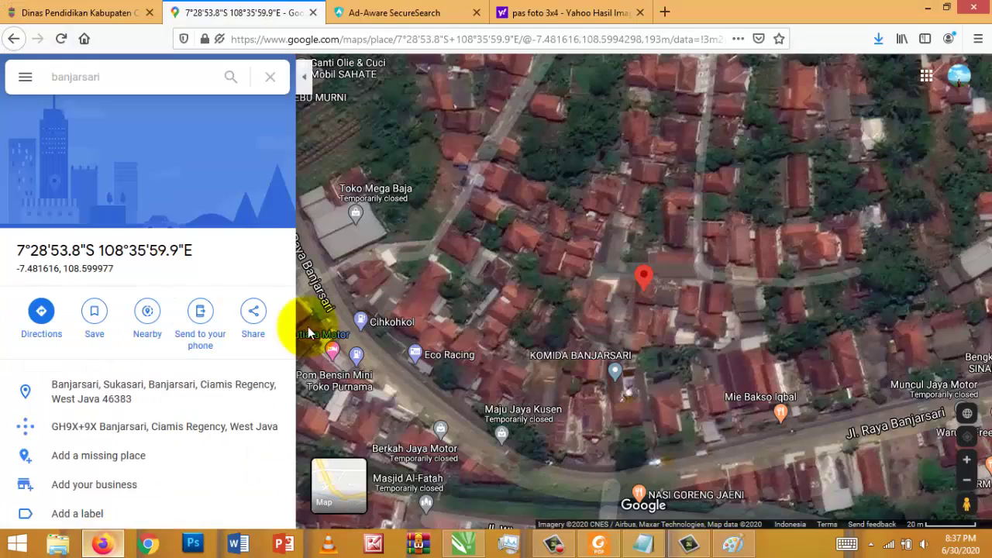
click(113, 8)
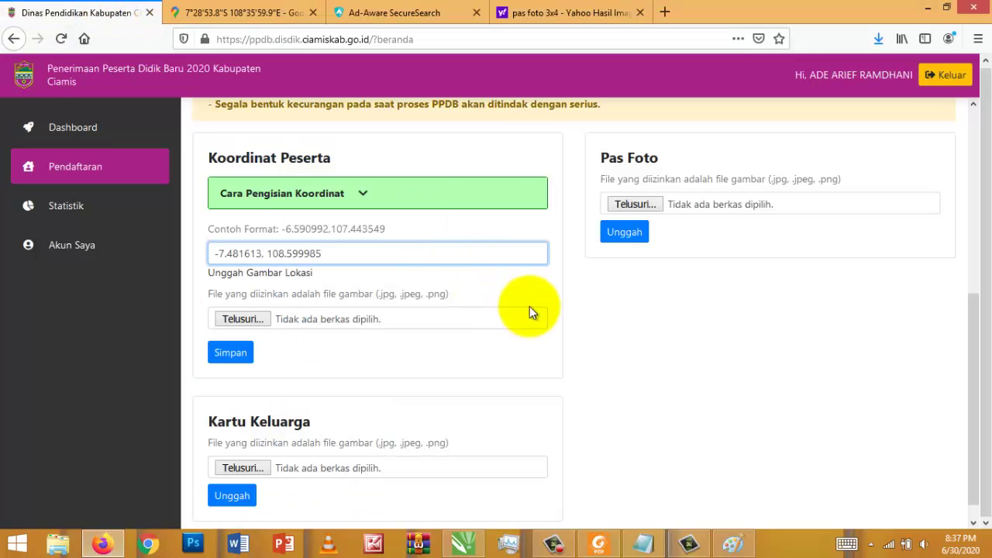
click(263, 318)
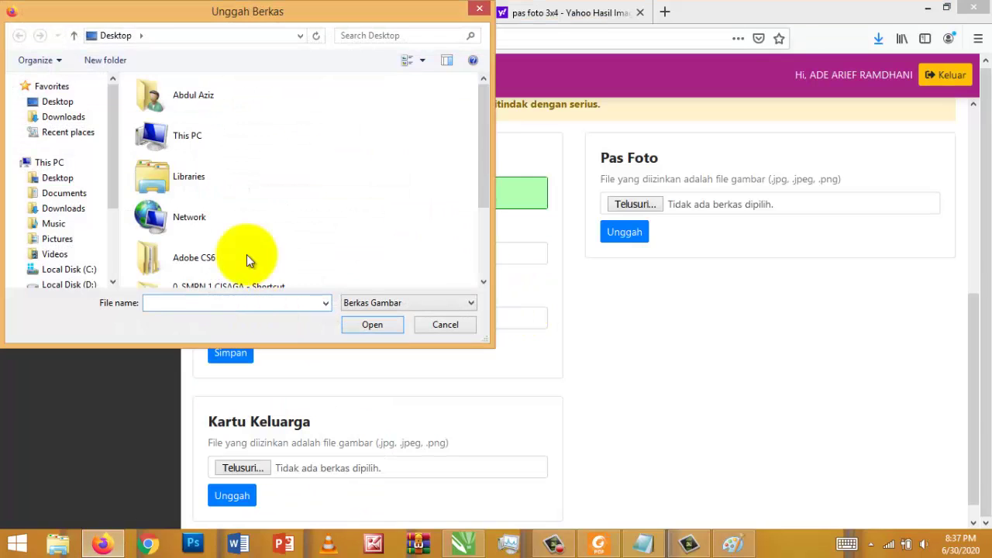
click(83, 119)
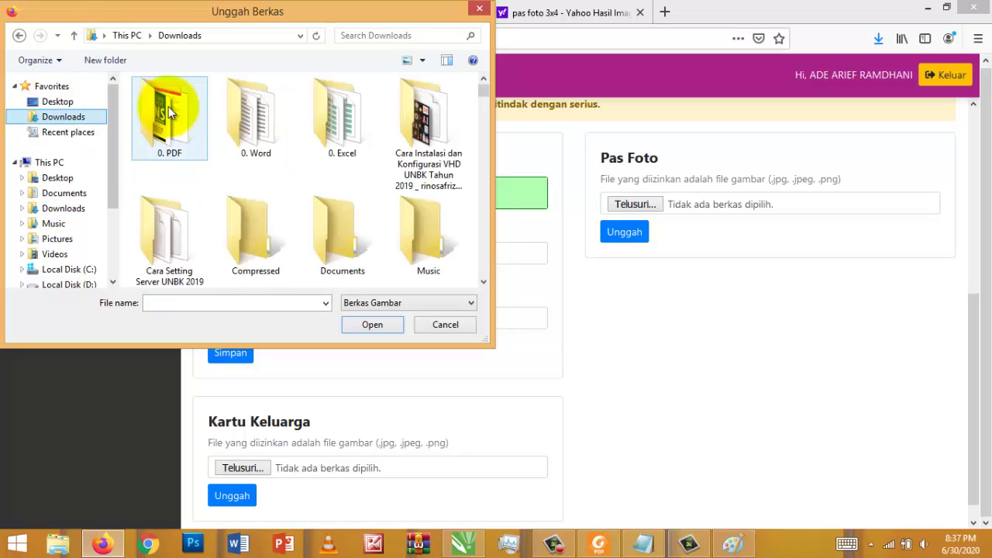
double_click(166, 107)
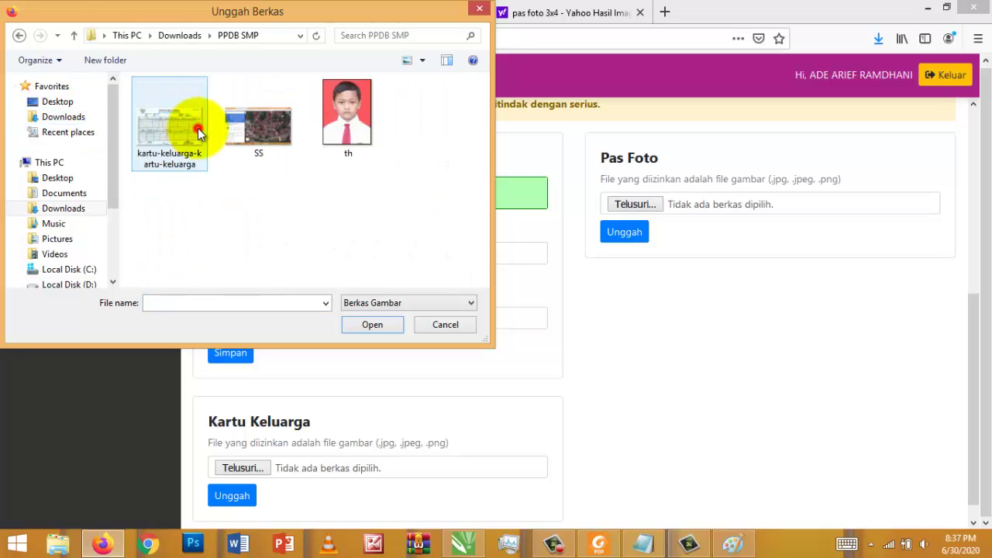
click(196, 131)
click(267, 132)
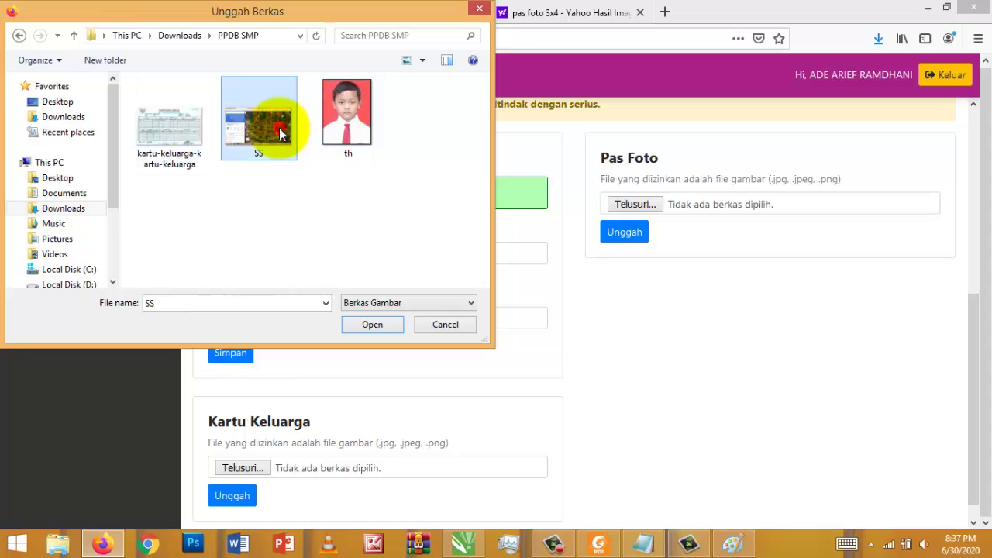
click(370, 326)
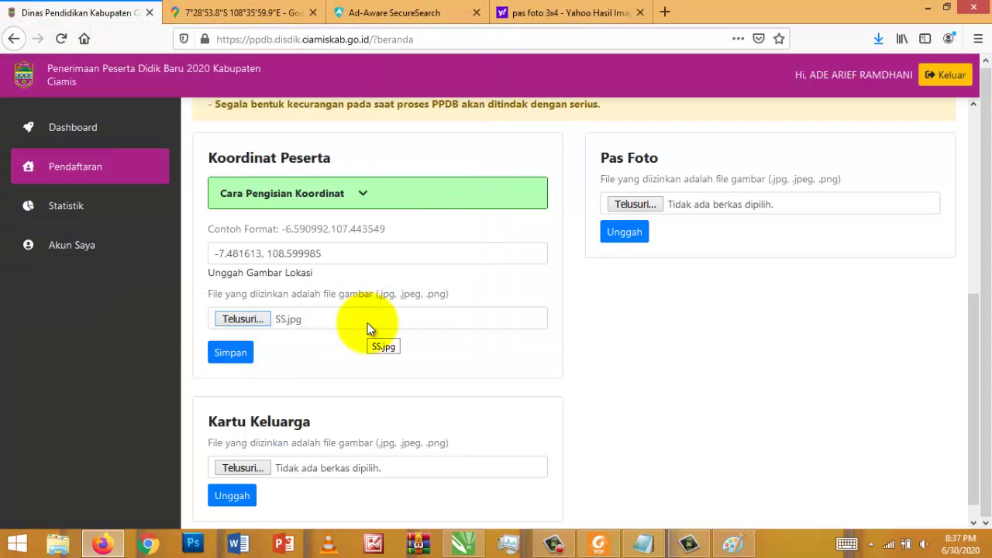
scroll(456, 344, down, 1)
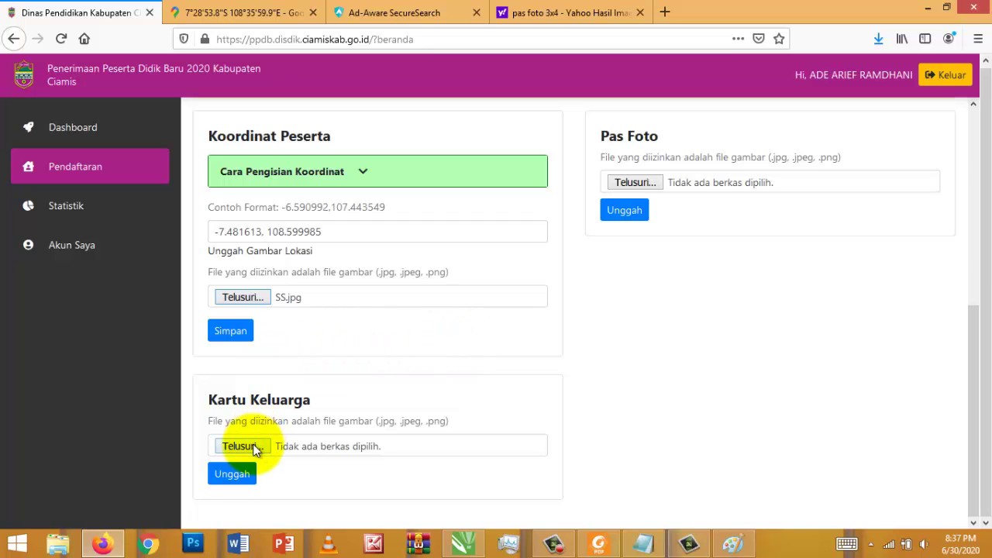
click(229, 340)
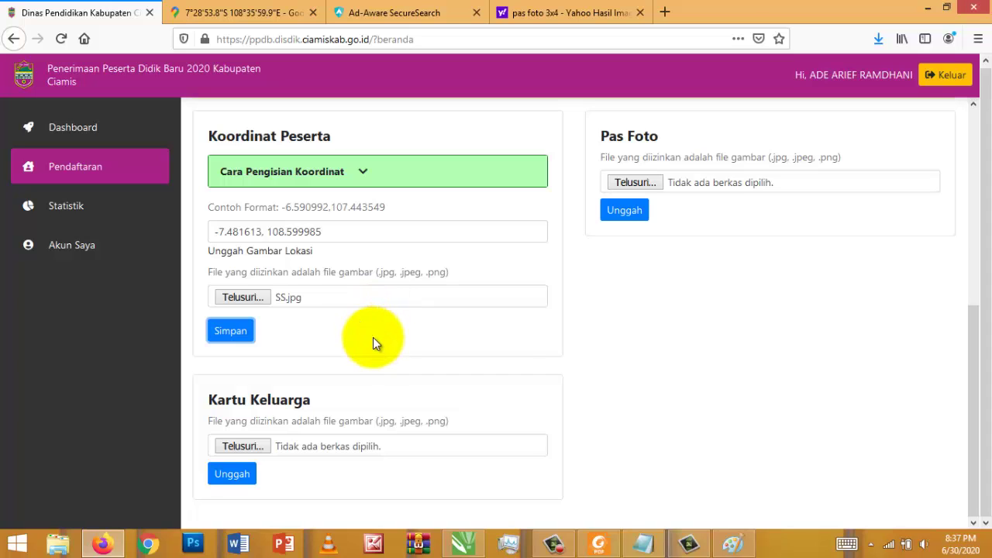
- Select kartu-keluarga-kartu-keluarga.jpg from the PPDB SMP folder as the Kartu Keluarga document and upload it
click(246, 447)
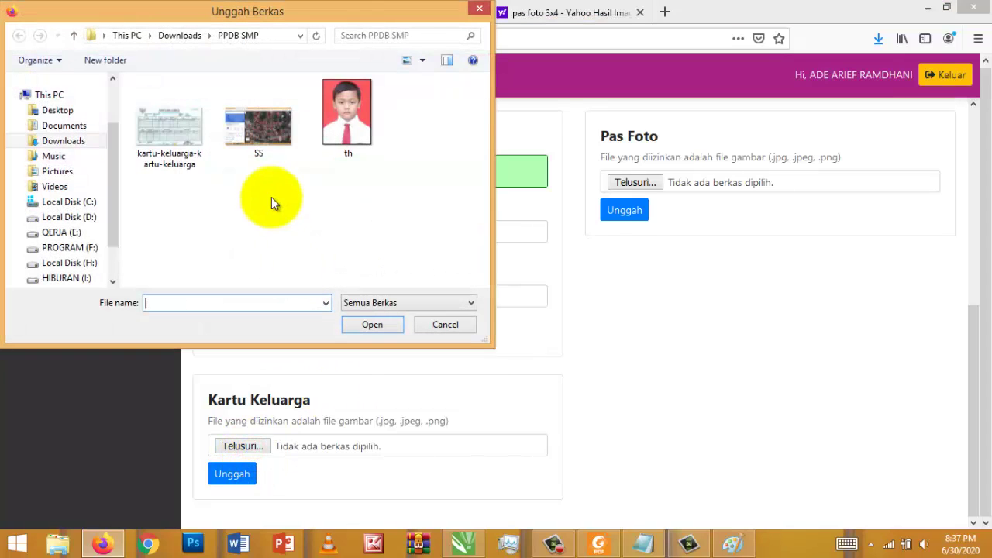
click(177, 149)
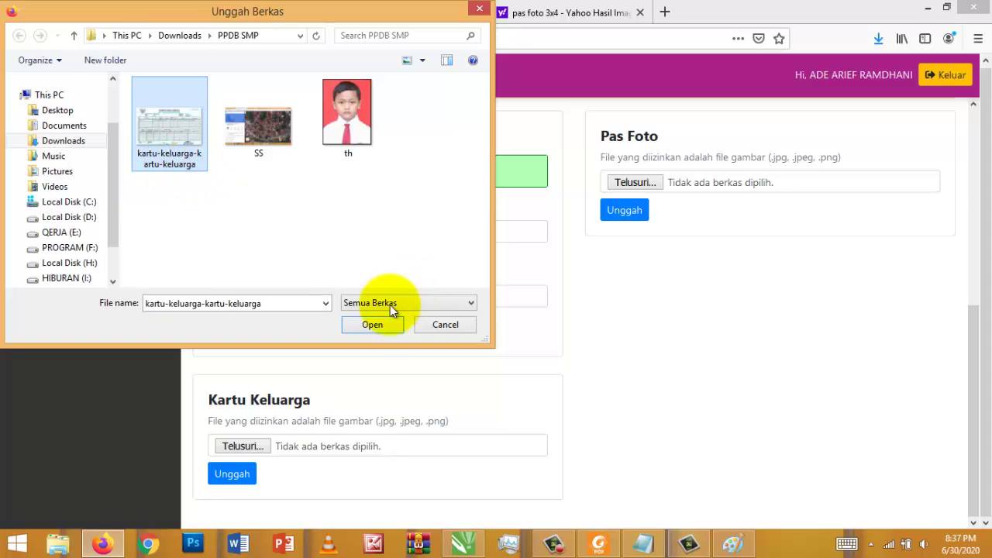
click(374, 325)
click(240, 481)
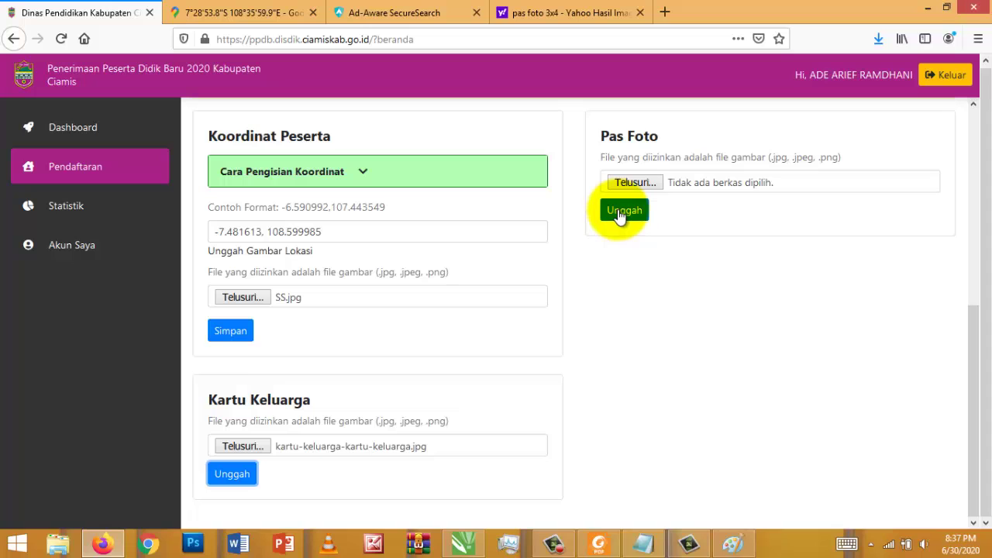
- Select th.jpg from the PPDB SMP folder as the Pas Foto document, upload it and dismiss the upload messages
click(630, 181)
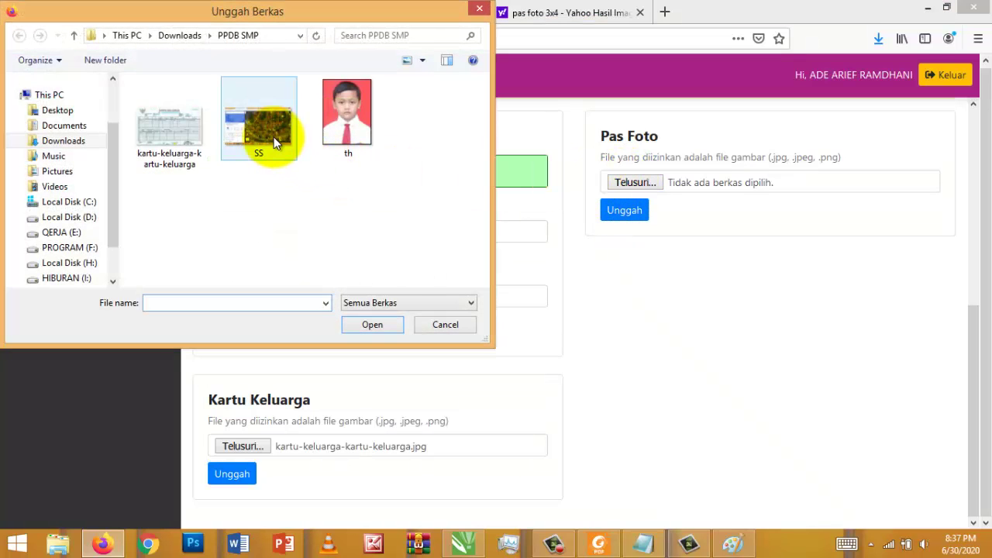
click(332, 136)
click(375, 326)
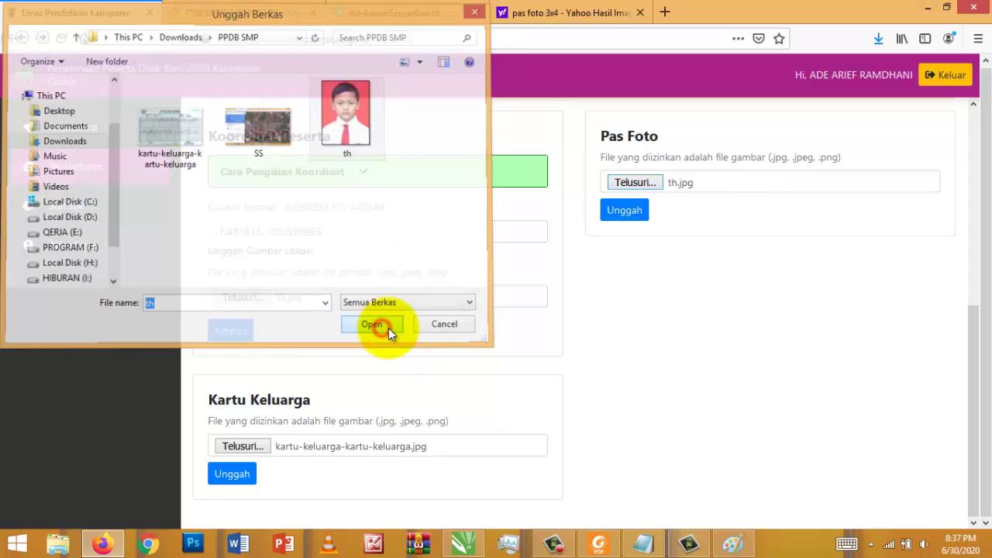
click(633, 211)
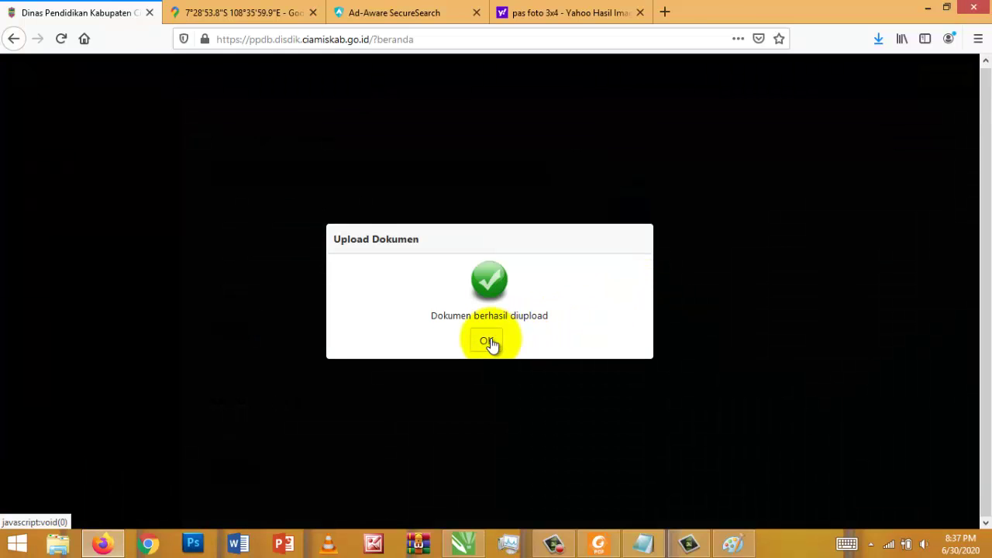
click(488, 342)
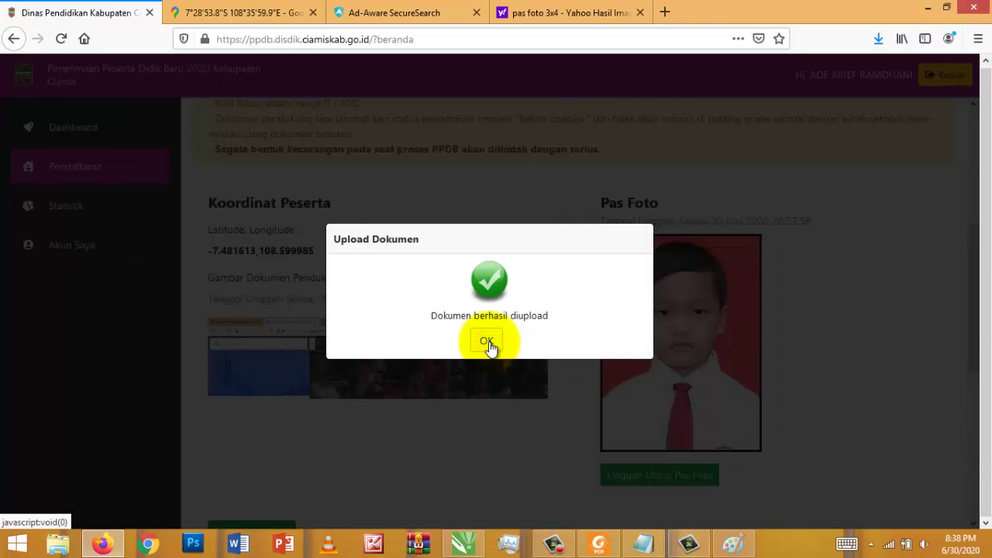
click(488, 342)
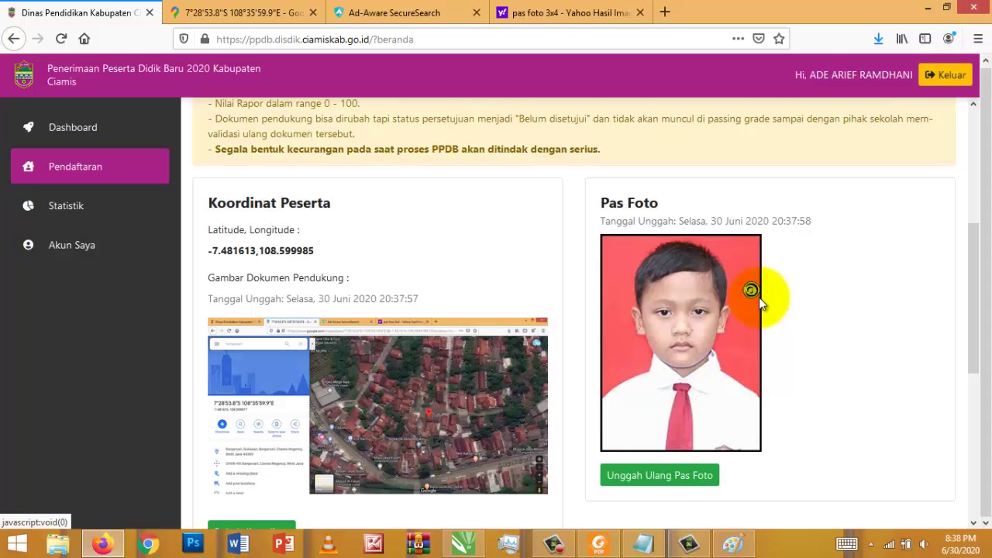
- Review the uploaded Koordinat Peserta, Pas Foto and Kartu Keluarga images on the Pendaftaran page
scroll(759, 301, down, 2)
scroll(759, 297, down, 2)
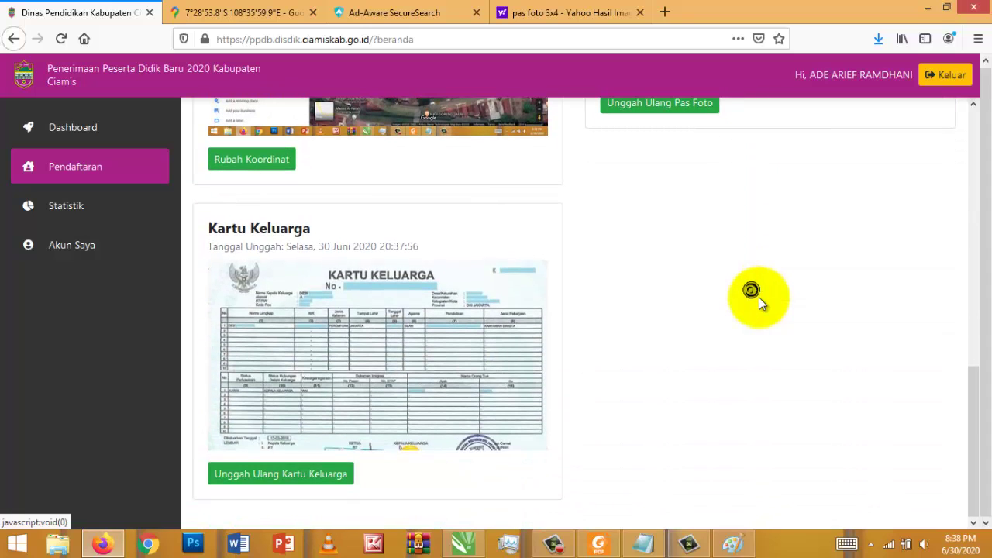
scroll(761, 302, up, 6)
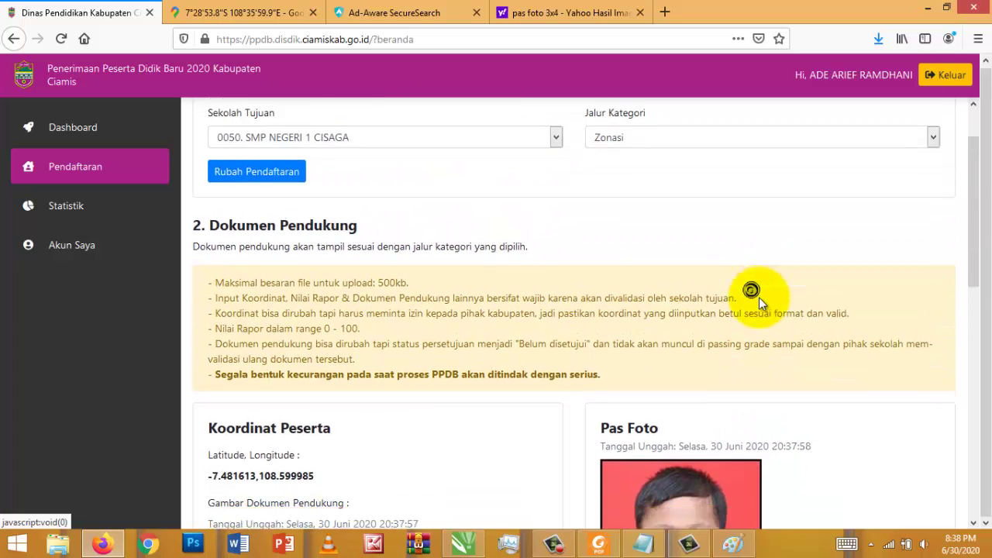
scroll(758, 297, down, 4)
scroll(759, 296, down, 3)
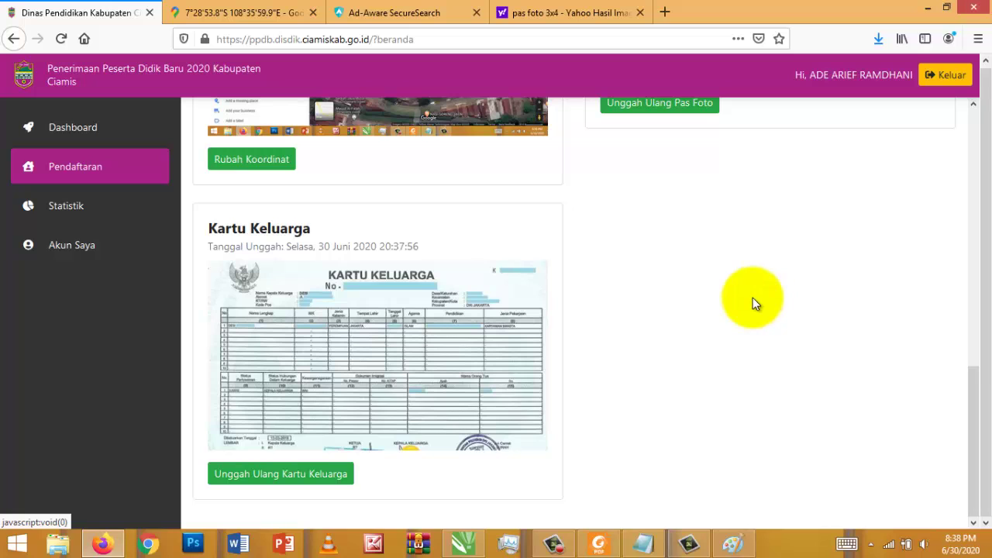
scroll(685, 368, up, 2)
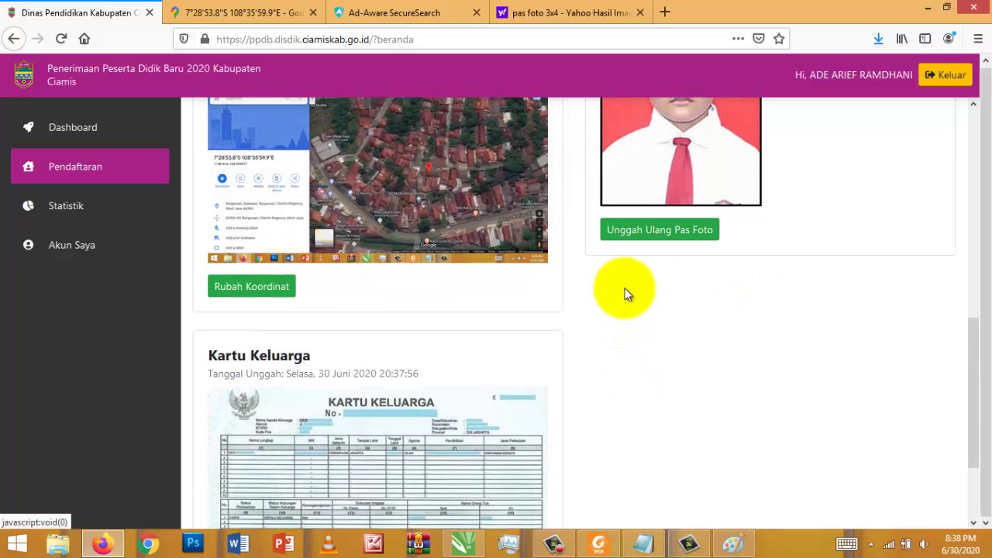
scroll(625, 287, up, 3)
scroll(625, 286, up, 1)
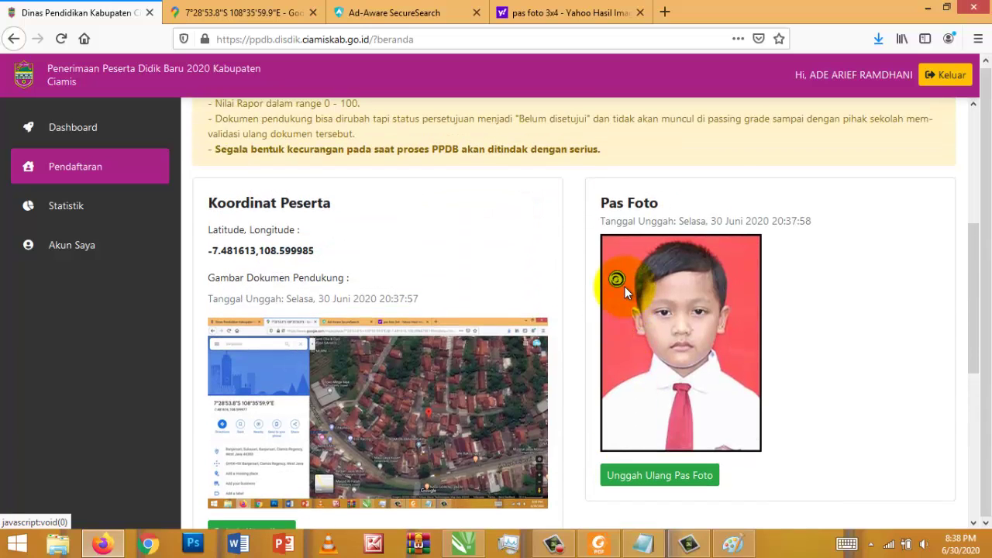
scroll(625, 287, down, 1)
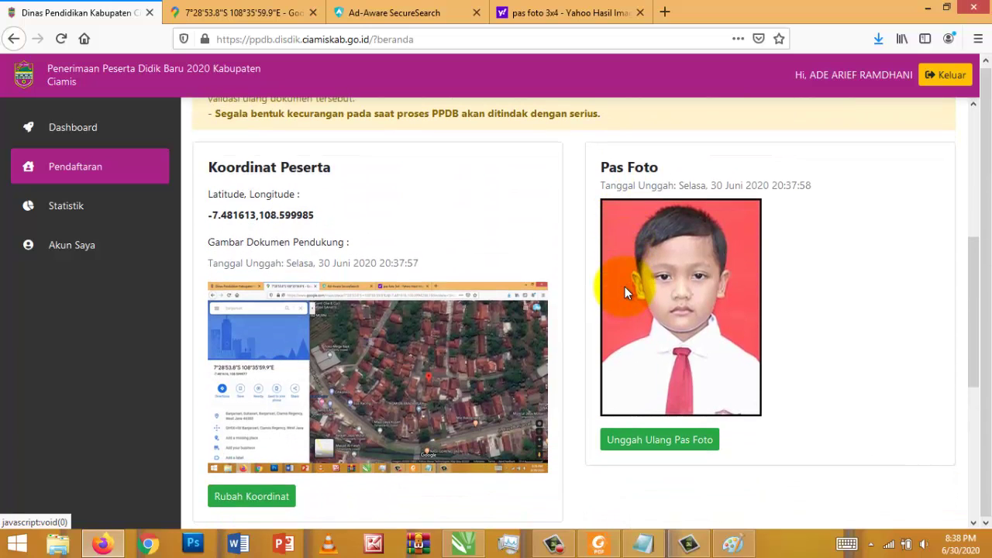
- Open the Dashboard and examine the student's Biodata, the Dokumen Pendukung validation status and the Informasi PPDB details
click(69, 133)
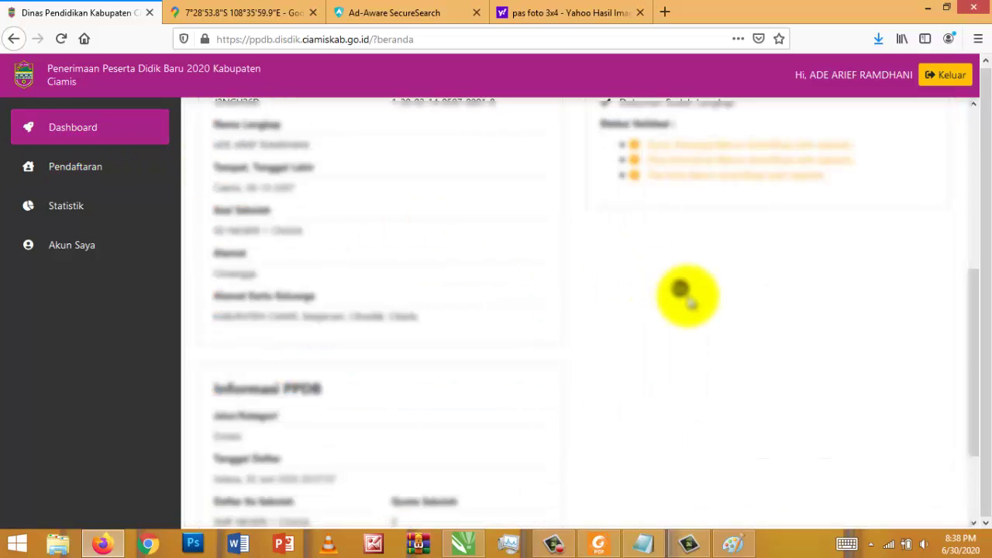
scroll(682, 295, up, 1)
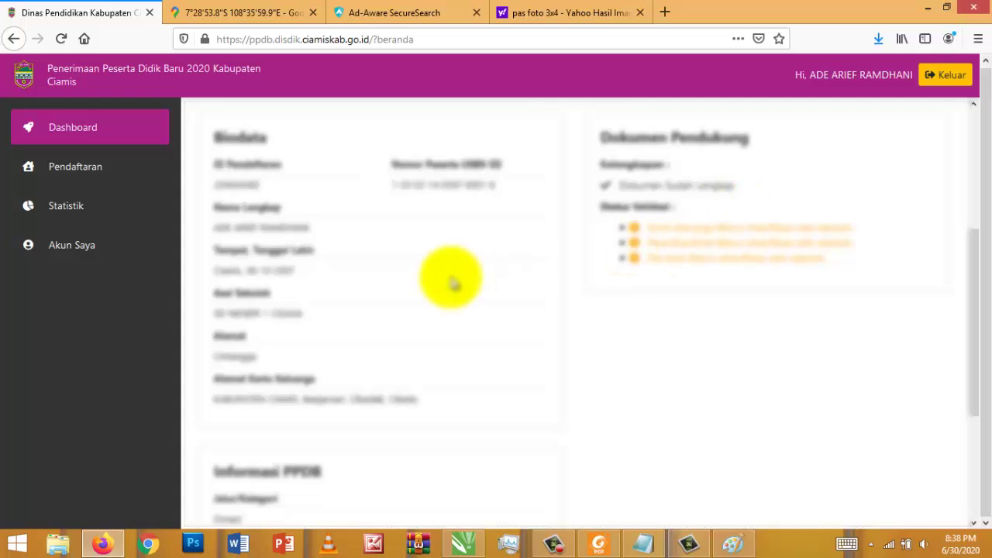
scroll(453, 283, down, 2)
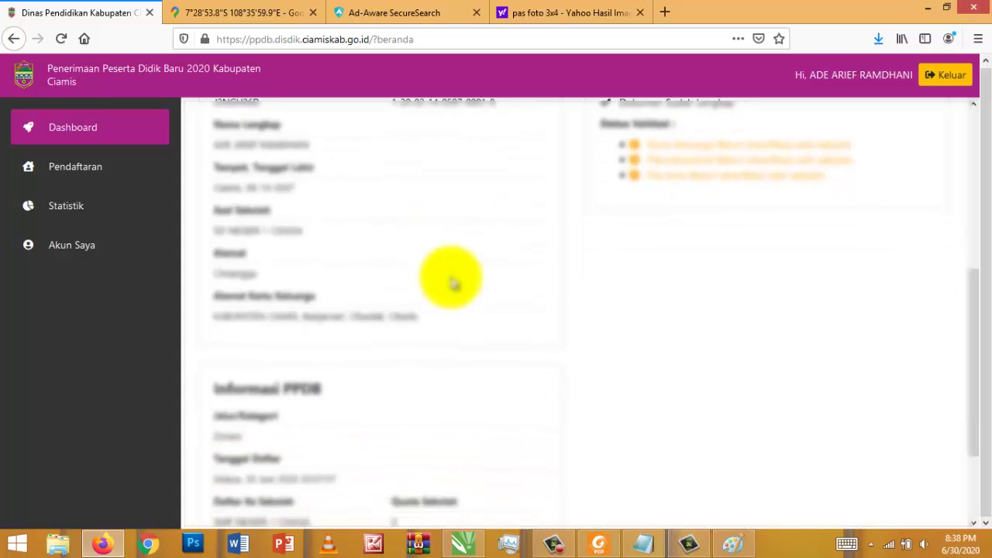
scroll(452, 280, down, 2)
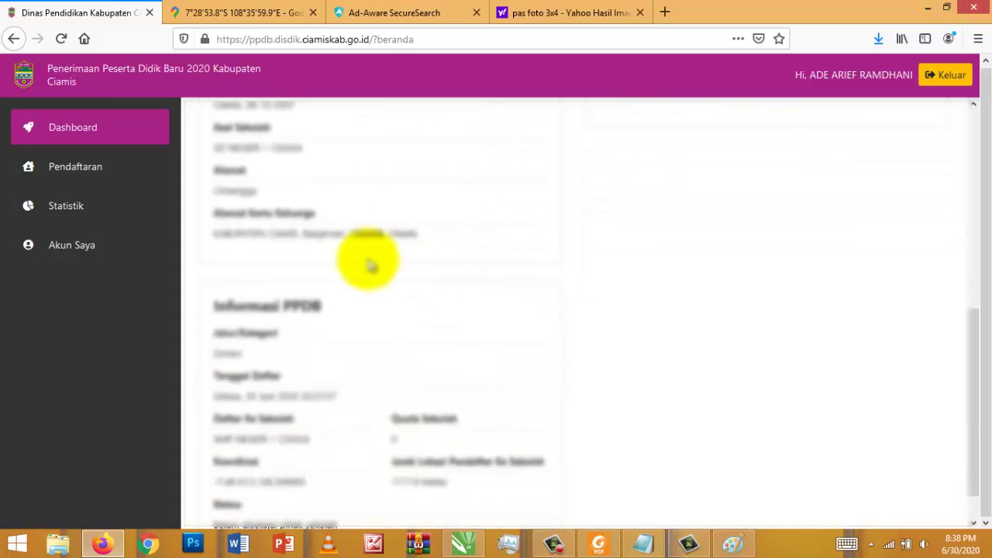
scroll(352, 260, down, 1)
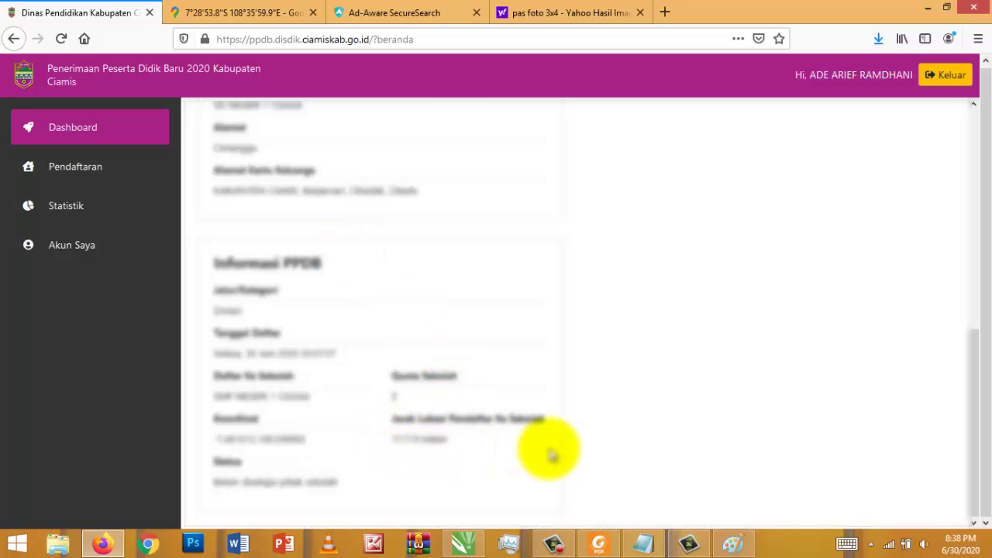
scroll(546, 449, up, 5)
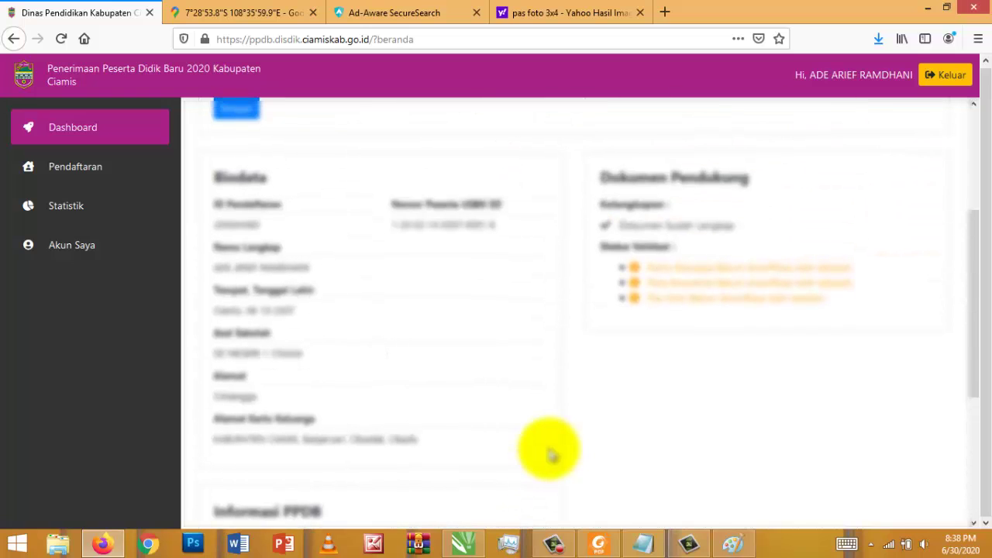
scroll(549, 453, down, 4)
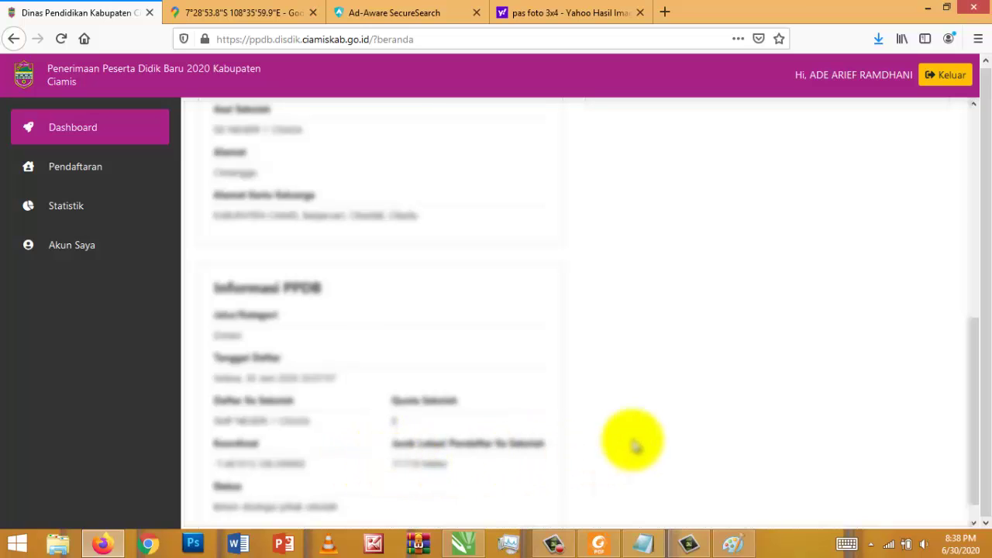
scroll(631, 444, up, 3)
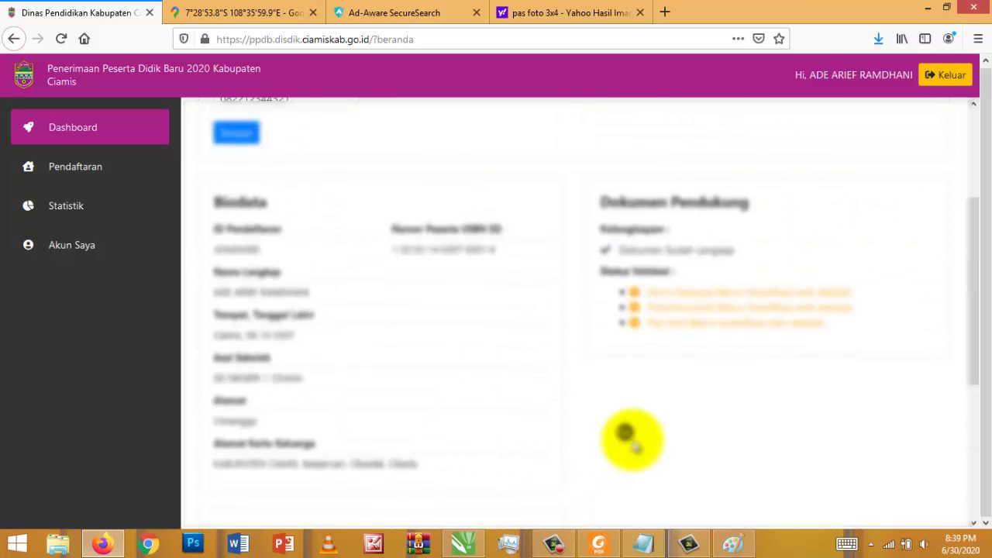
scroll(634, 445, down, 2)
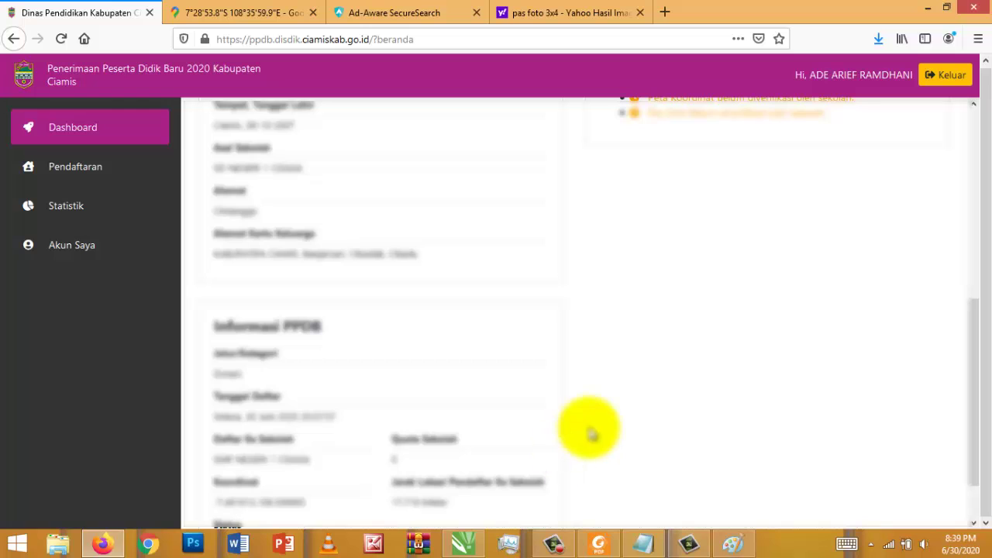
scroll(589, 430, up, 5)
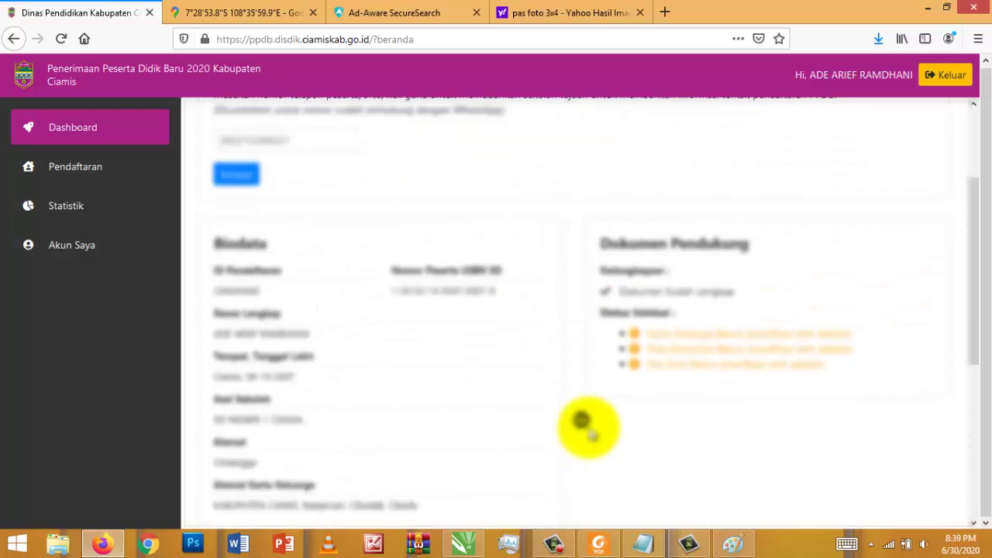
scroll(589, 433, up, 1)
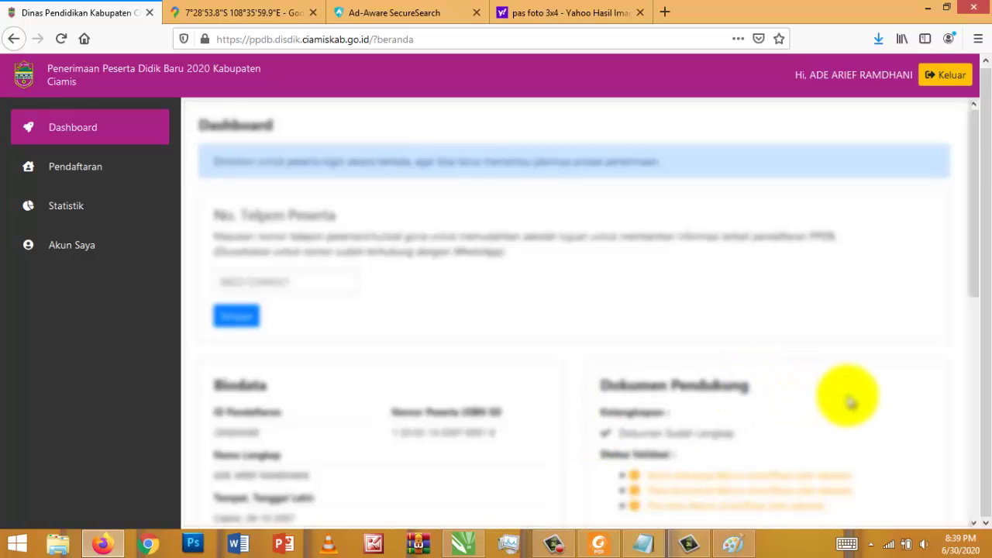
scroll(845, 397, down, 2)
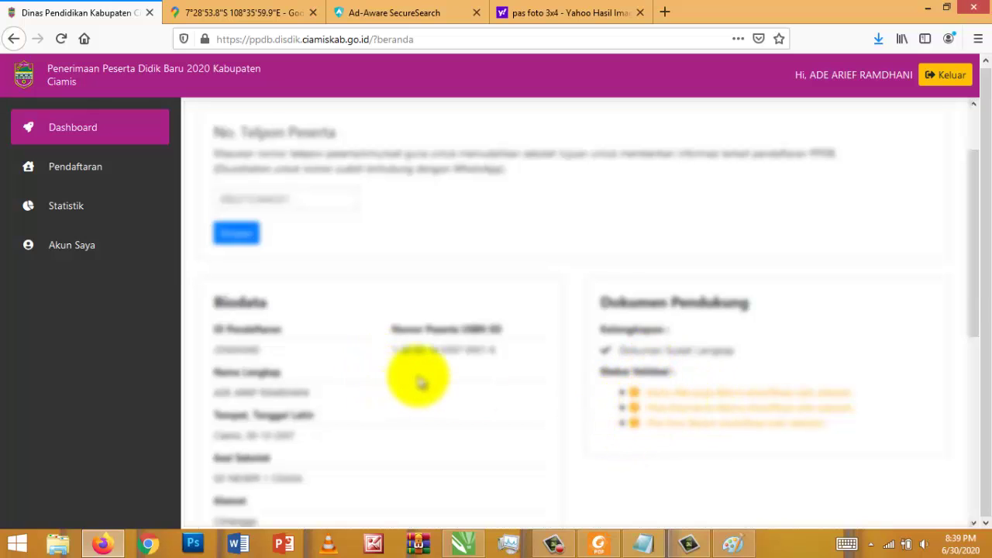
scroll(409, 370, down, 5)
scroll(414, 376, down, 1)
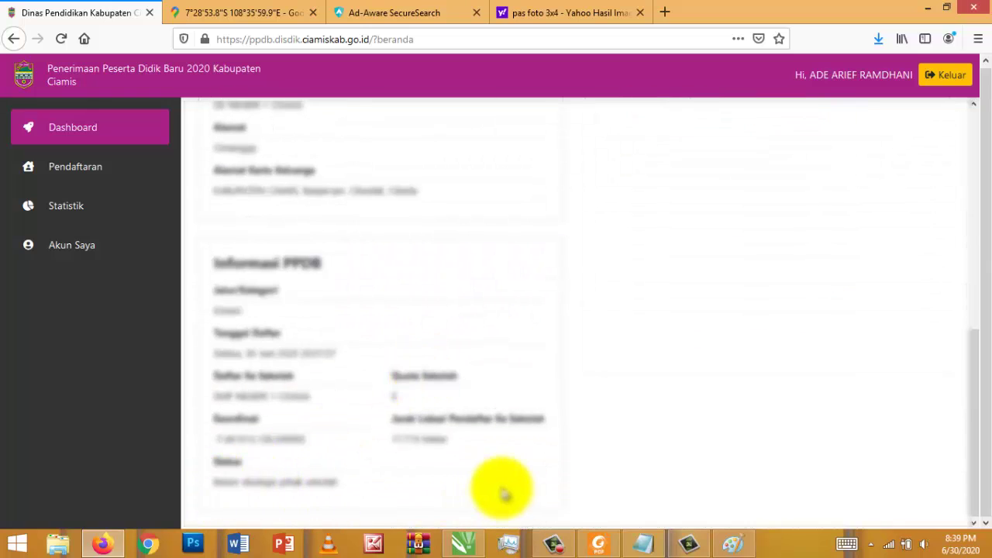
scroll(557, 305, up, 3)
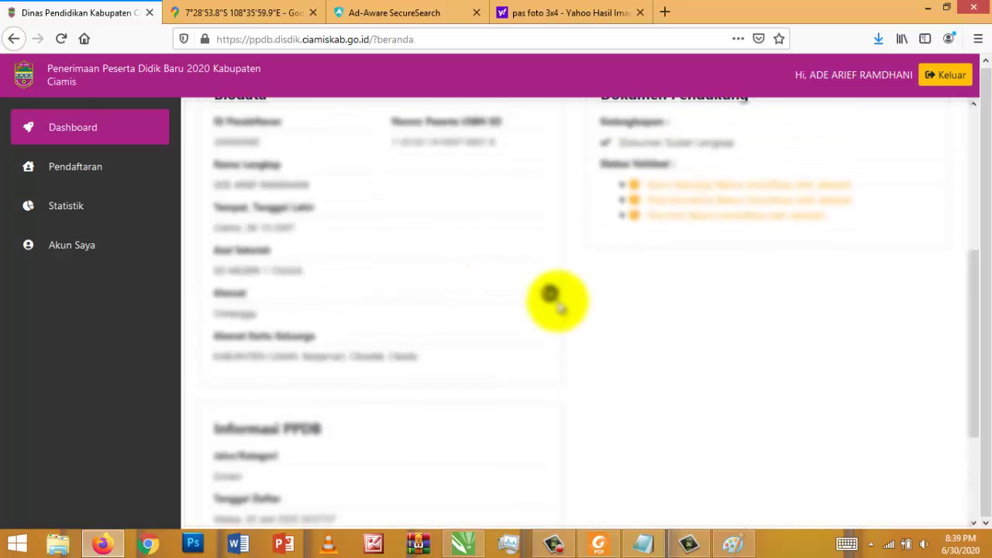
scroll(556, 305, up, 3)
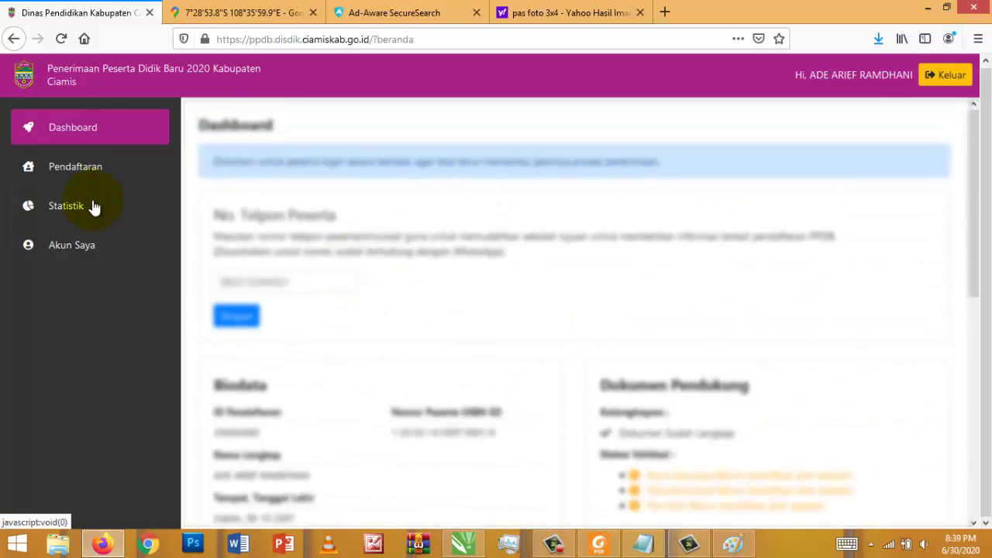
- Open Statistik and look through the school list for the quota, registrants and estimated distance of SMP NEGERI 1 CISAGA
click(95, 208)
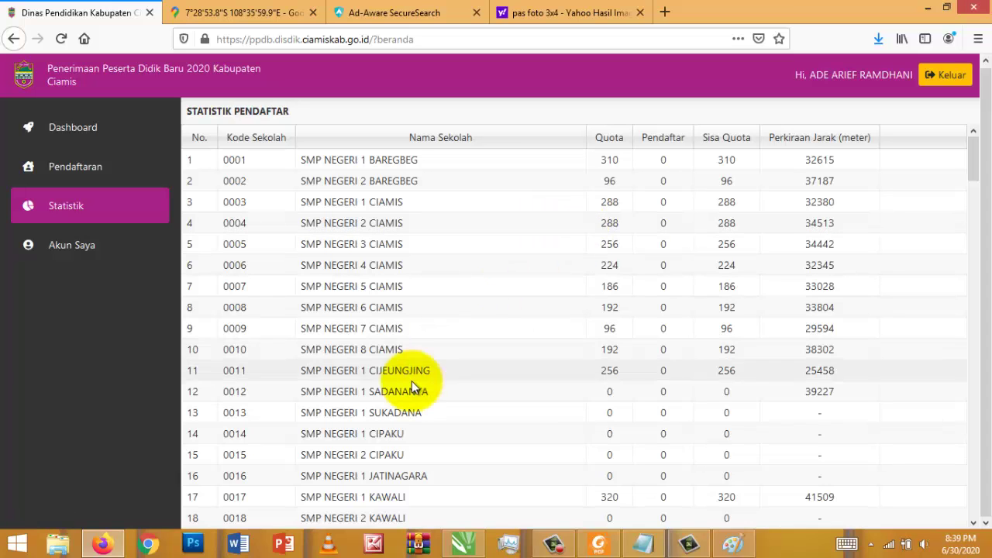
click(560, 368)
scroll(560, 368, down, 5)
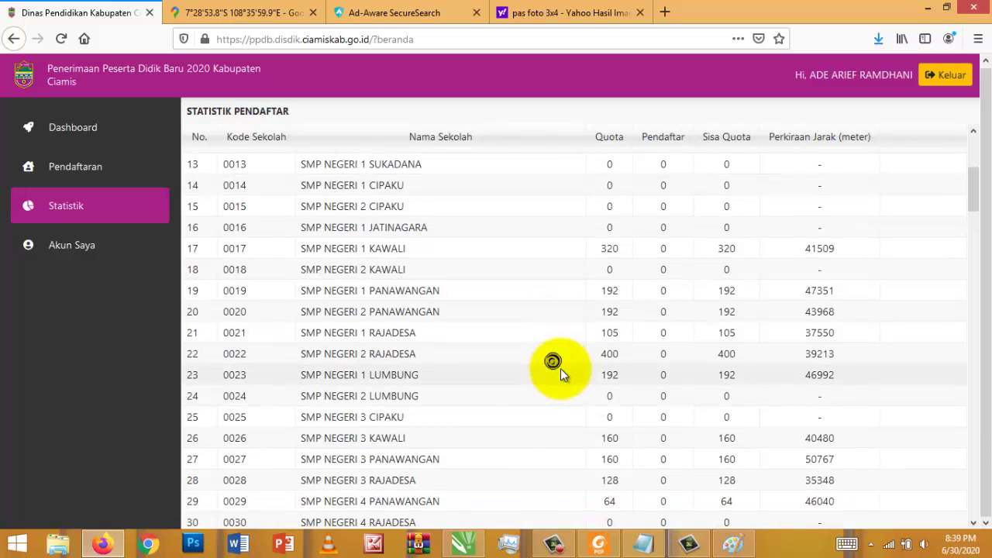
scroll(561, 370, down, 2)
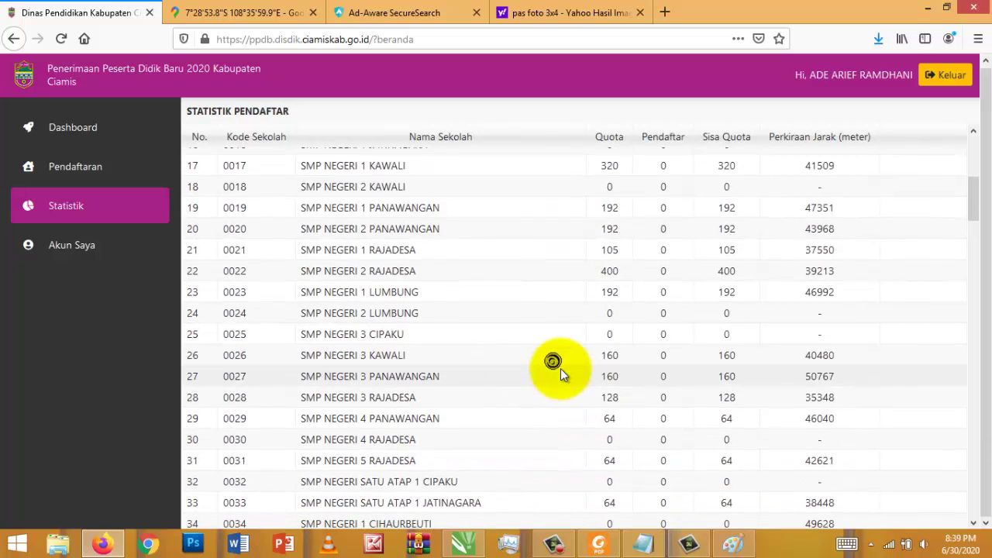
scroll(560, 368, down, 5)
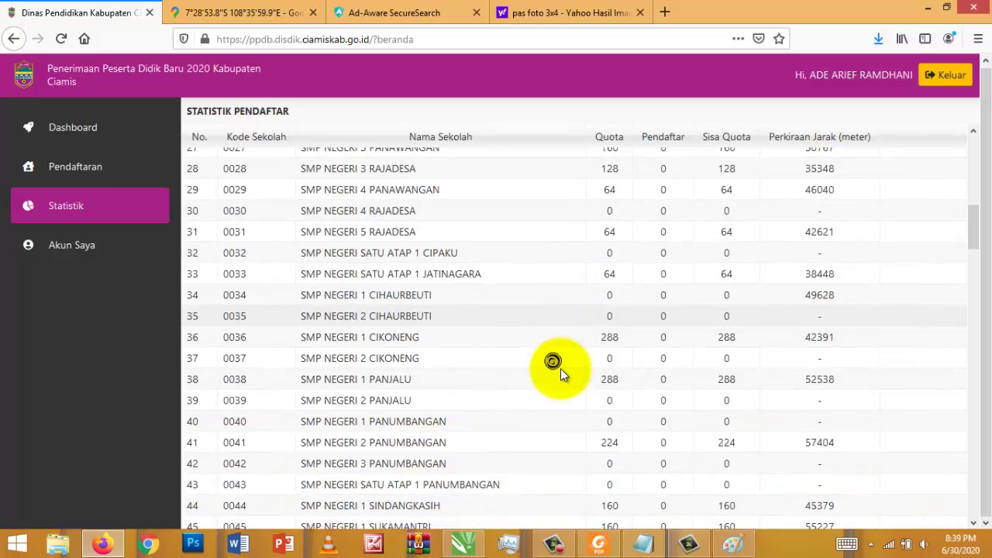
scroll(560, 368, up, 7)
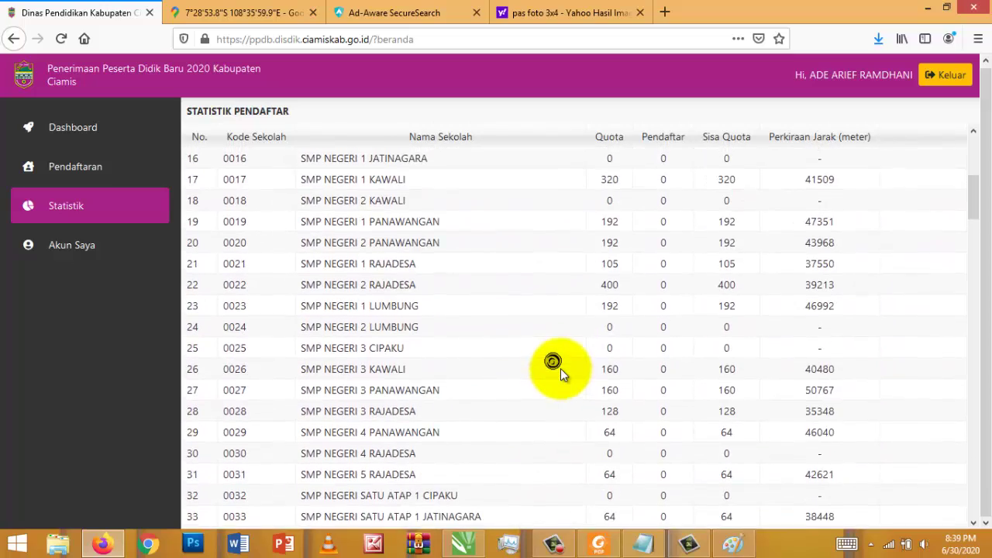
scroll(560, 368, up, 5)
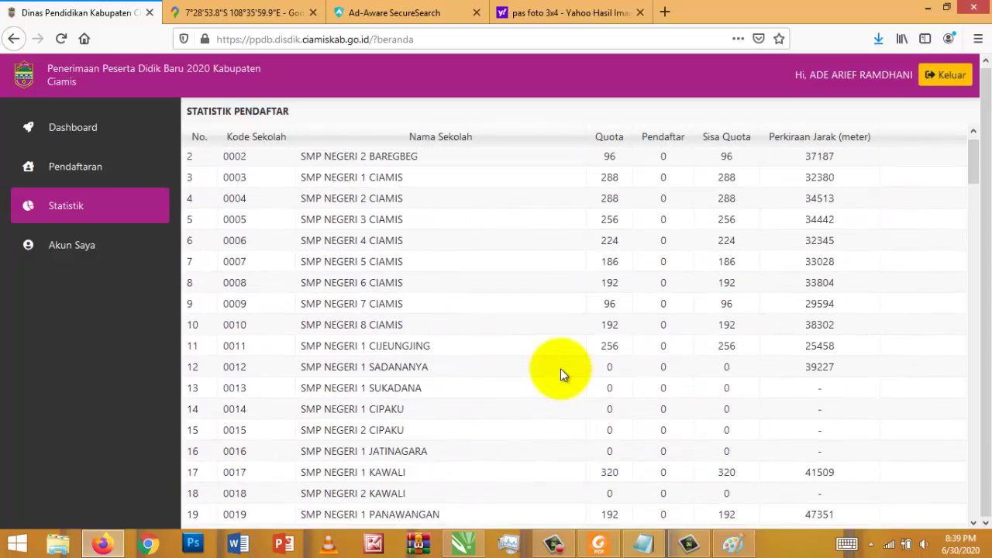
scroll(560, 368, down, 10)
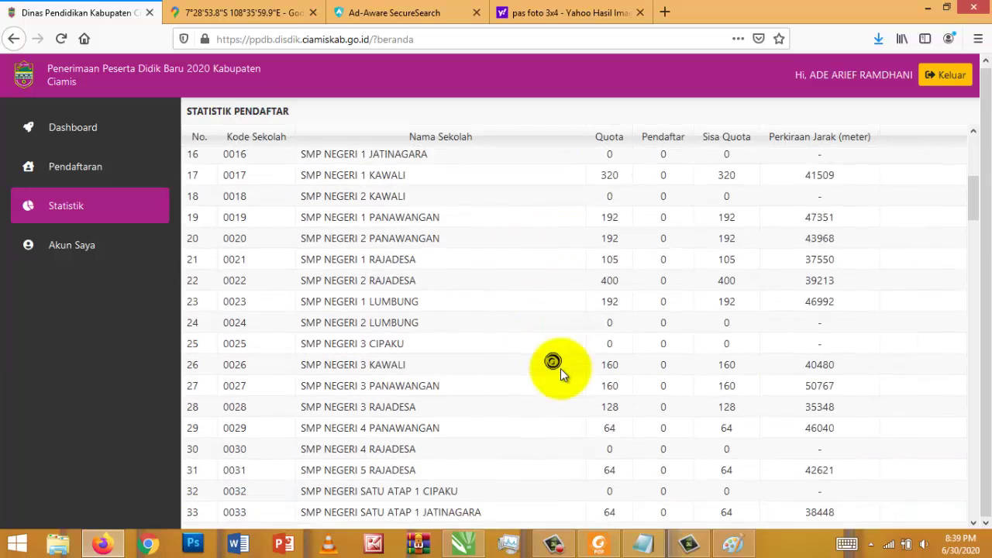
scroll(561, 368, down, 6)
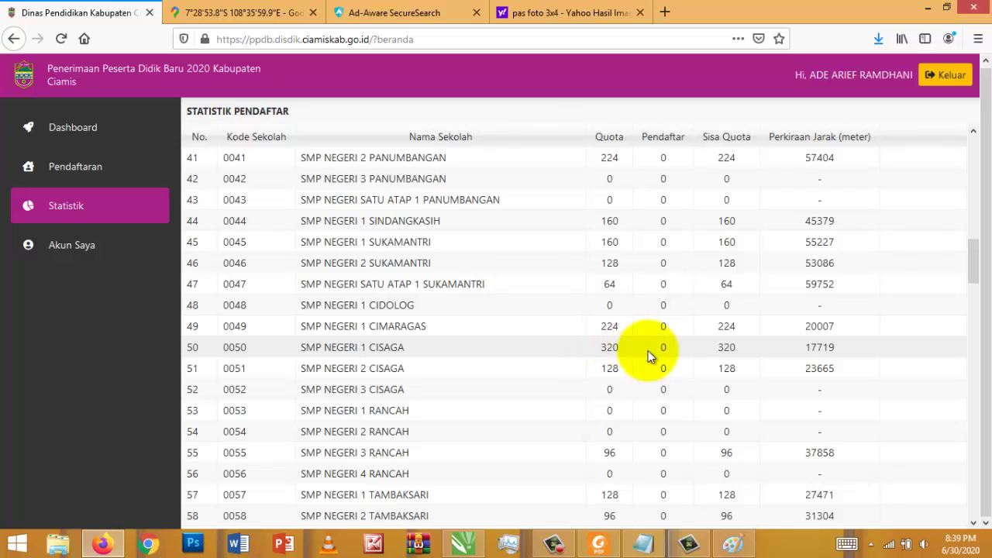
- Open Akun Saya to view the account form, and return to the Dashboard to check the Dokumen Pendukung validation status
click(101, 255)
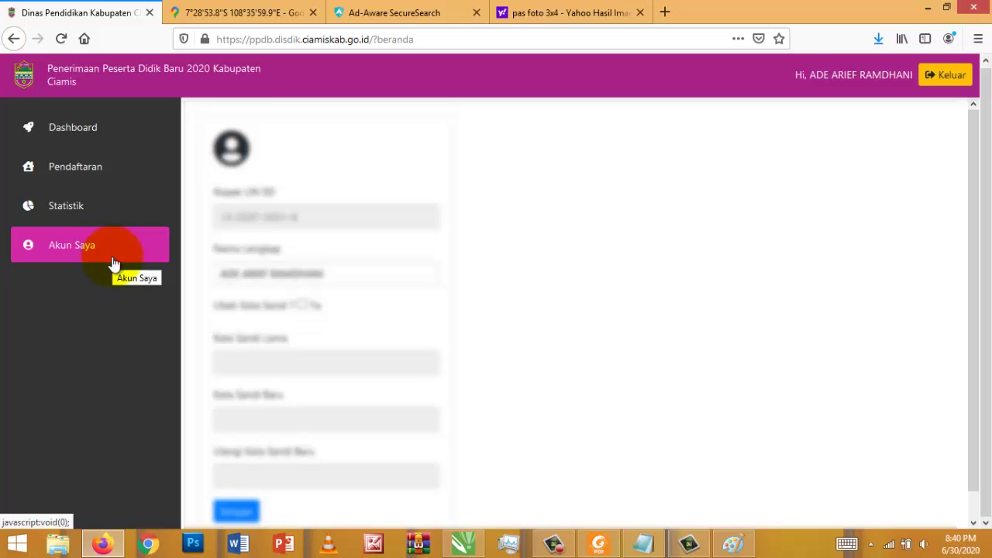
click(77, 134)
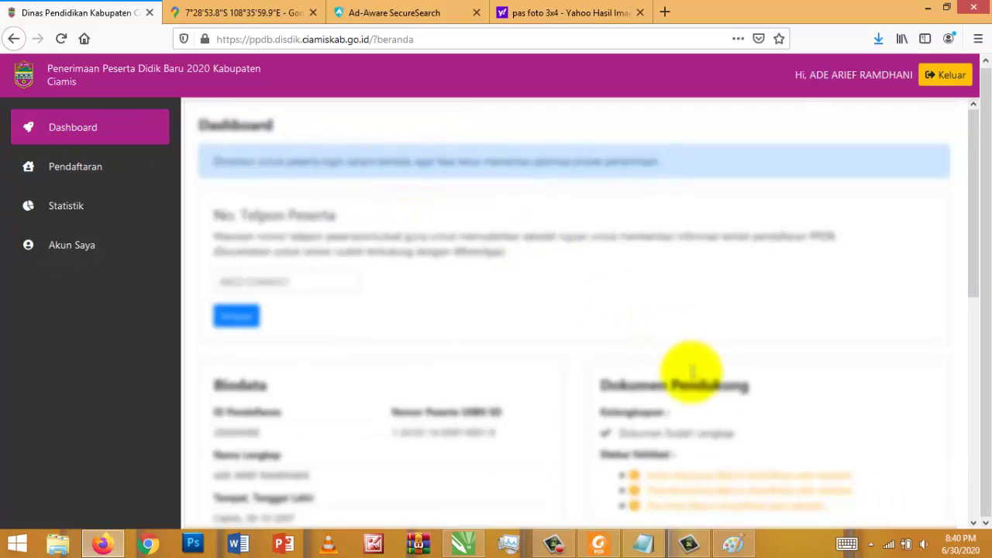
scroll(778, 395, down, 3)
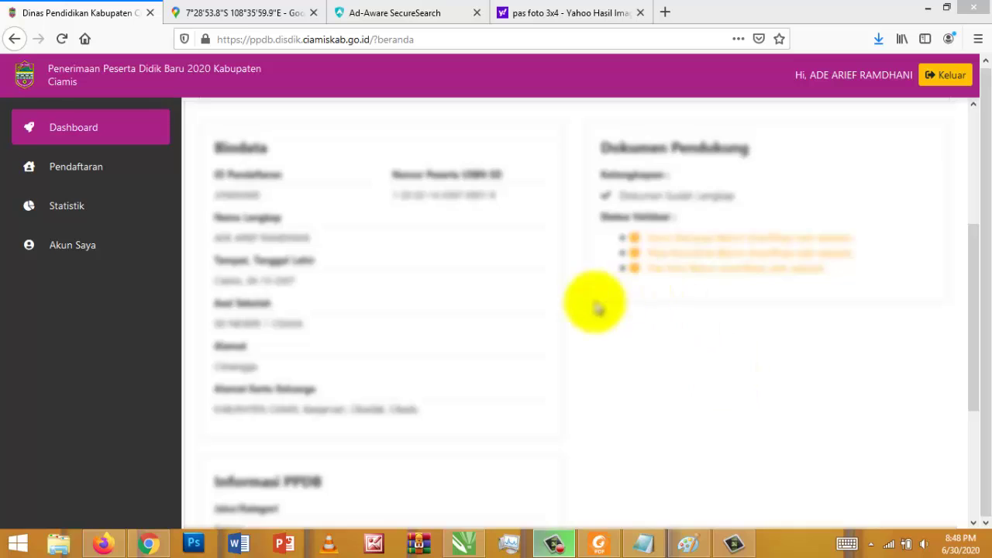
- Reload the page to refresh the document validation status, and open the printable PPDB card under Informasi PPDB
click(61, 38)
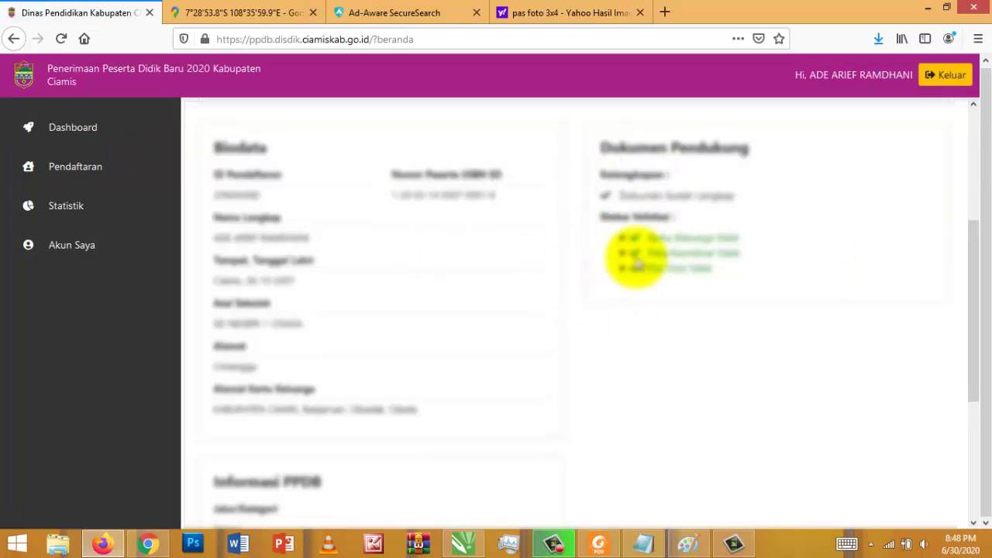
scroll(350, 231, down, 3)
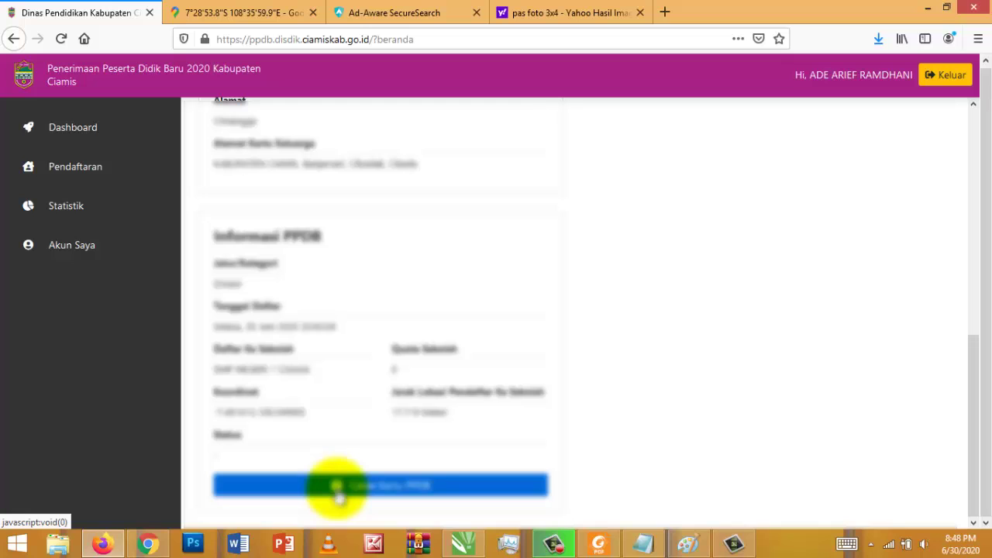
click(335, 486)
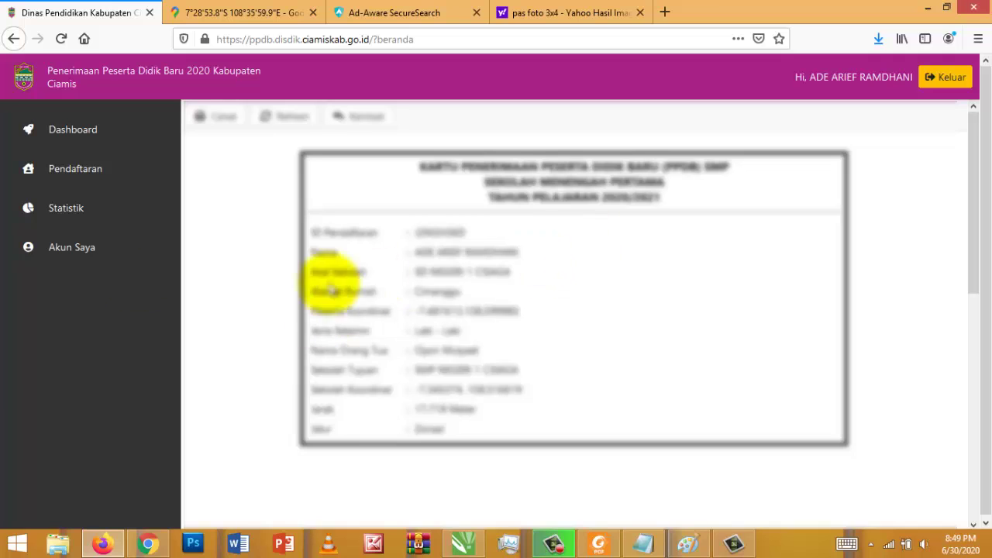
- Reopen Statistik and look through the Statistik Pendaftar list for the registrants and remaining quota of SMP NEGERI 1 CISAGA
click(79, 221)
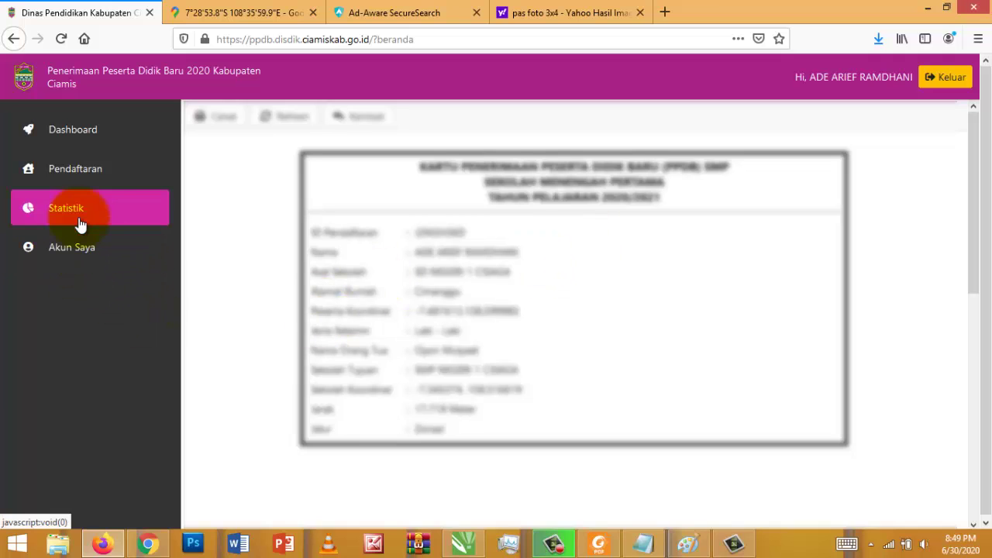
click(77, 205)
click(78, 171)
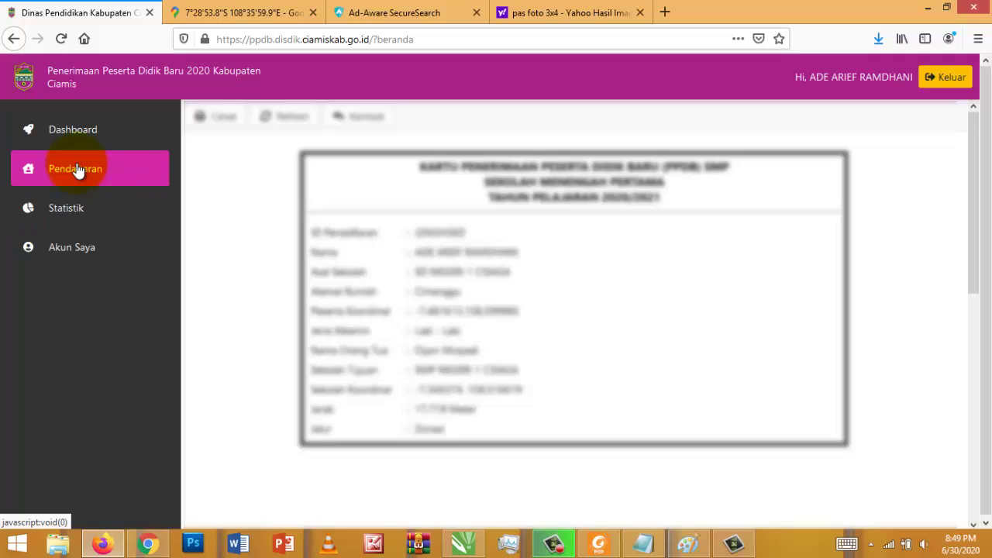
click(82, 208)
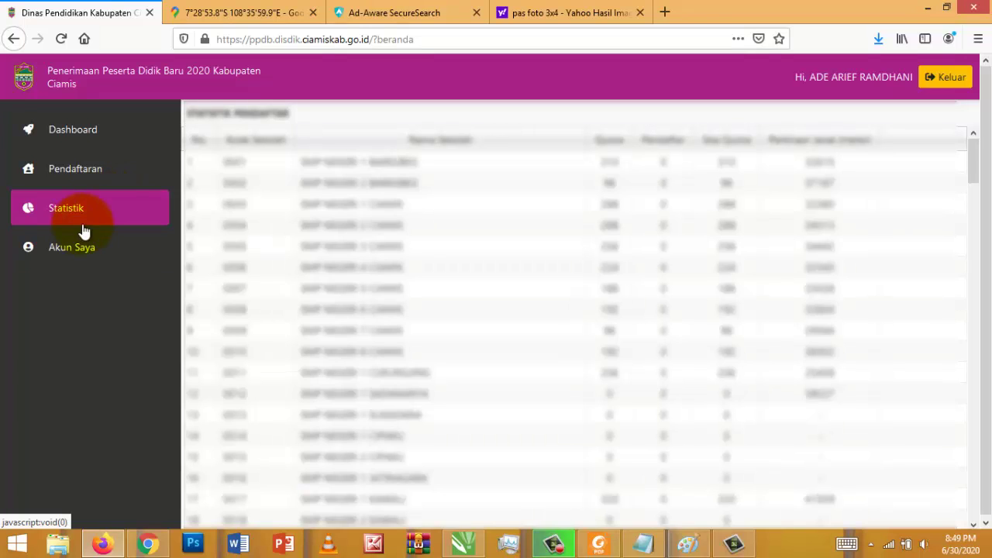
scroll(593, 263, down, 3)
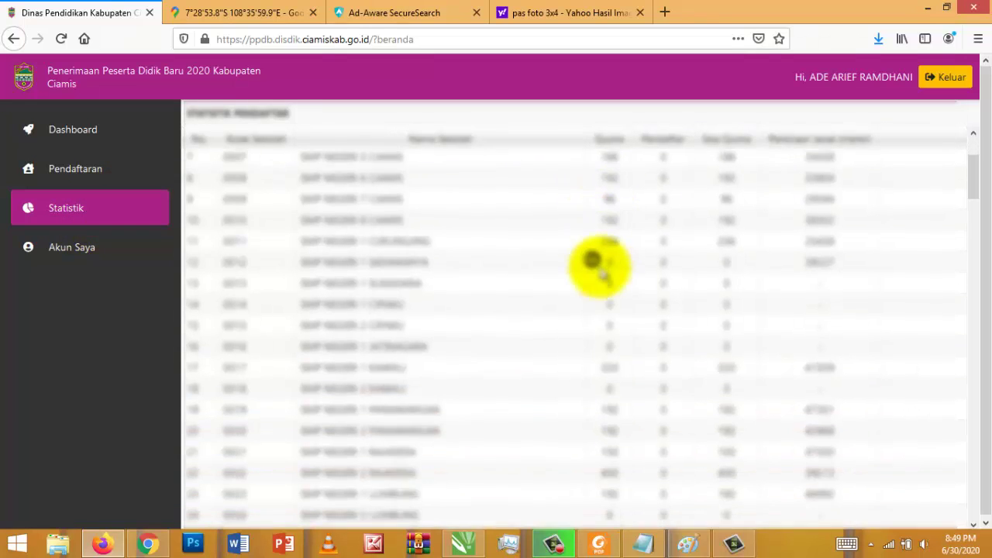
scroll(597, 267, down, 5)
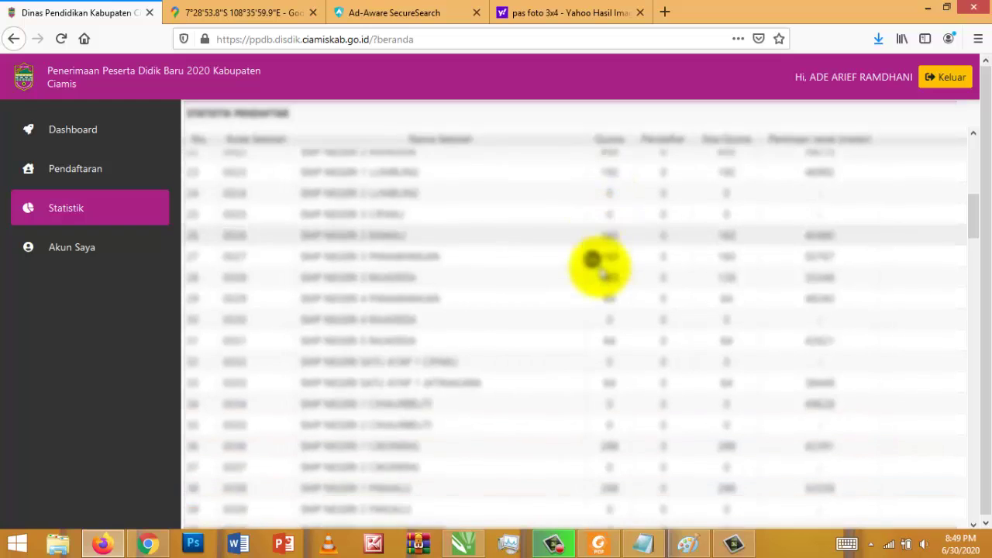
scroll(596, 267, down, 3)
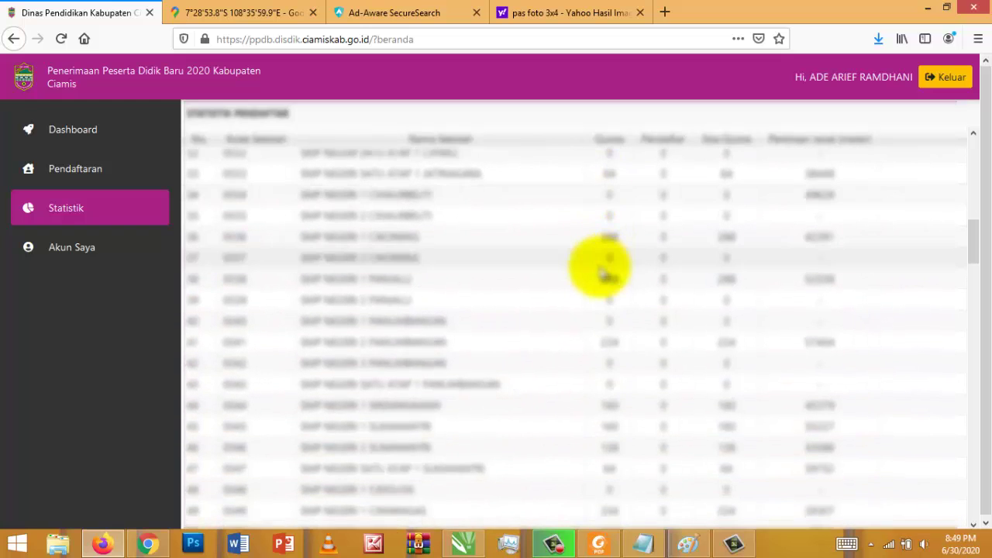
scroll(601, 271, down, 3)
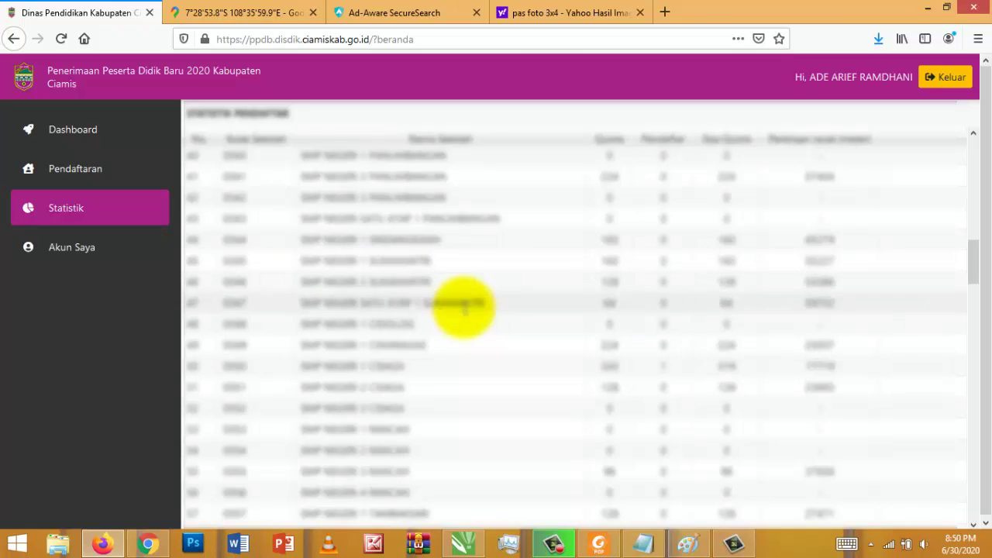
scroll(457, 303, up, 15)
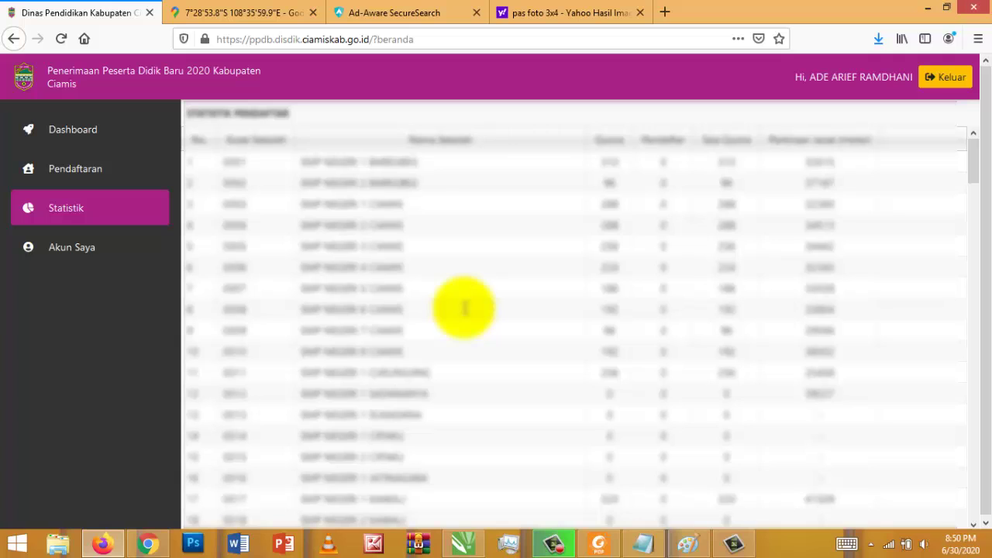
- Return to the Dashboard and log out of the student's PPDB account
click(78, 172)
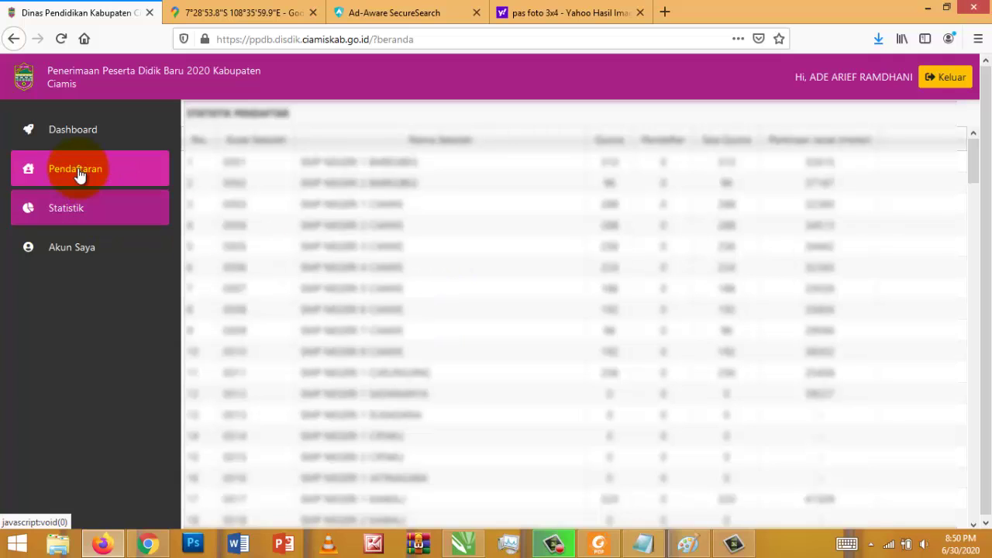
click(75, 136)
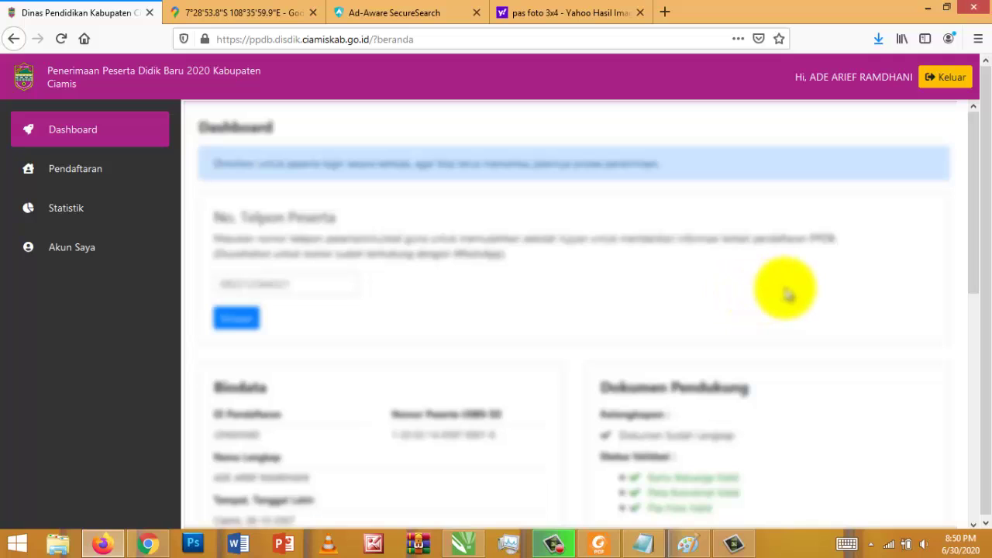
click(955, 77)
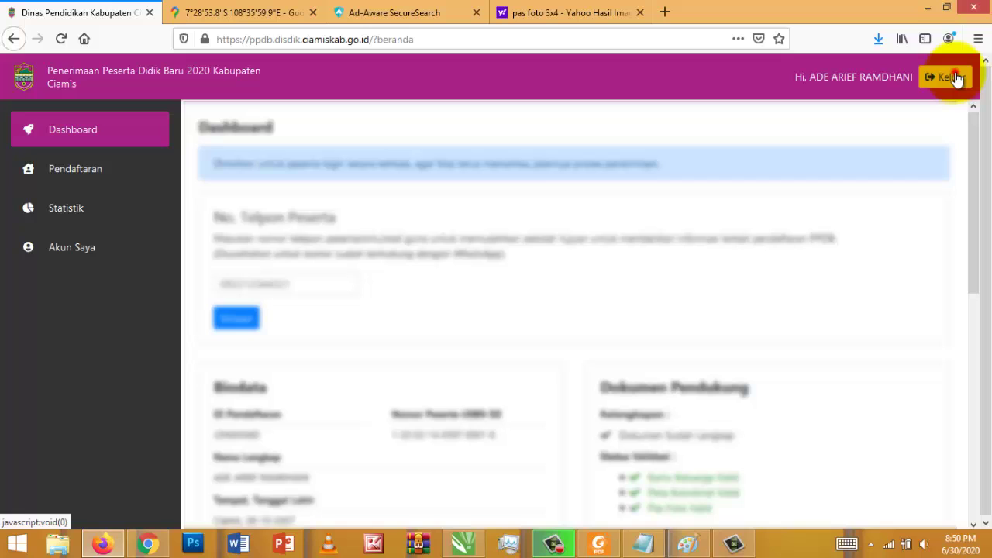